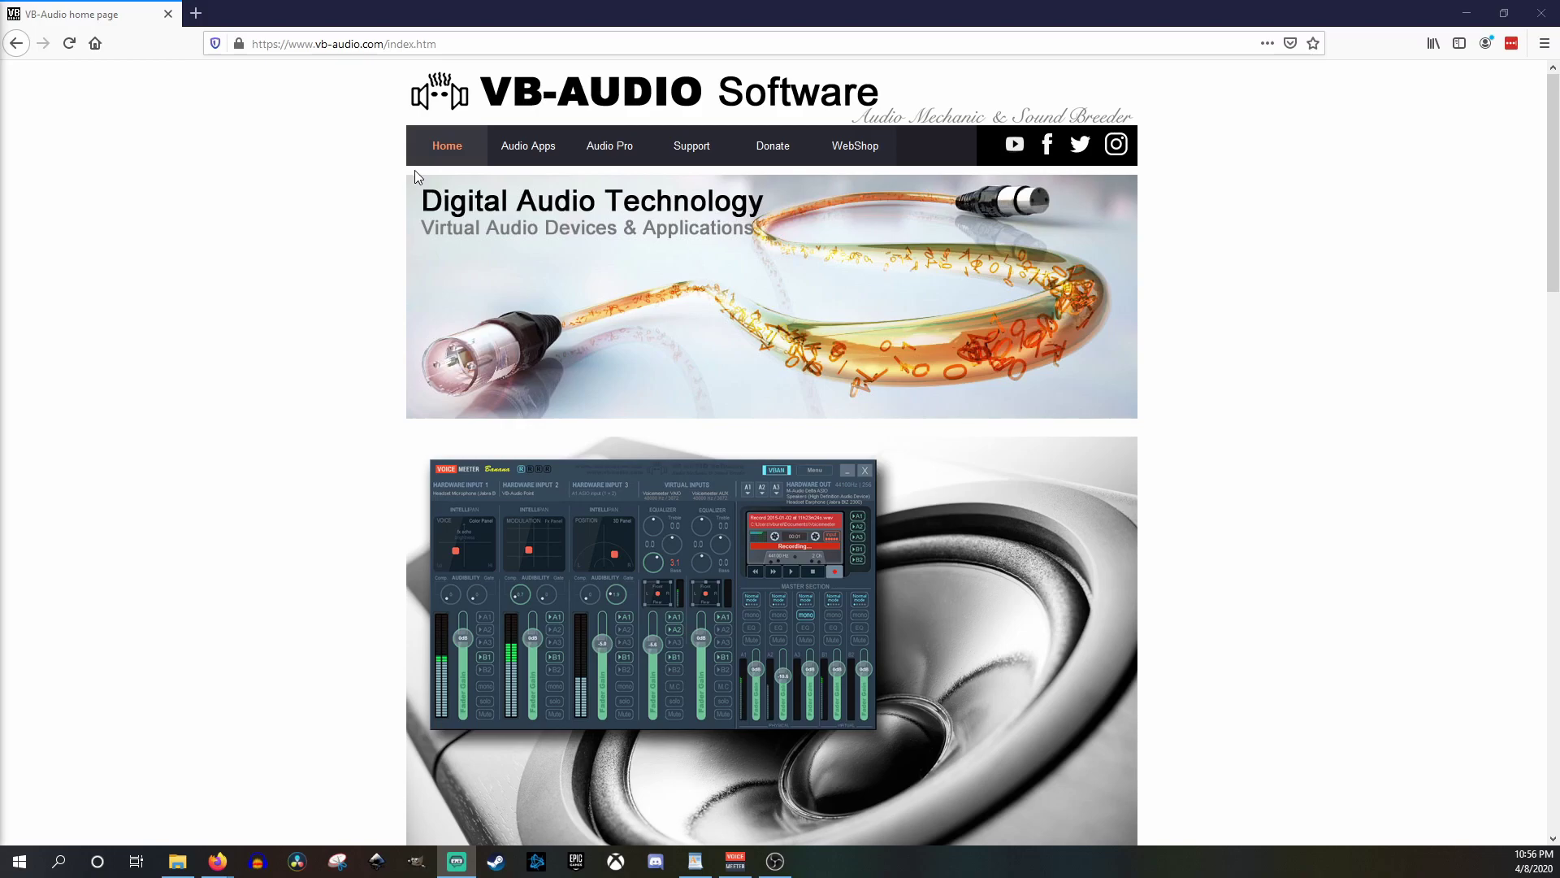
# Step: Open the VB-CABLE virtual audio cable page from Audio Apps and browse it
pyautogui.click(542, 154)
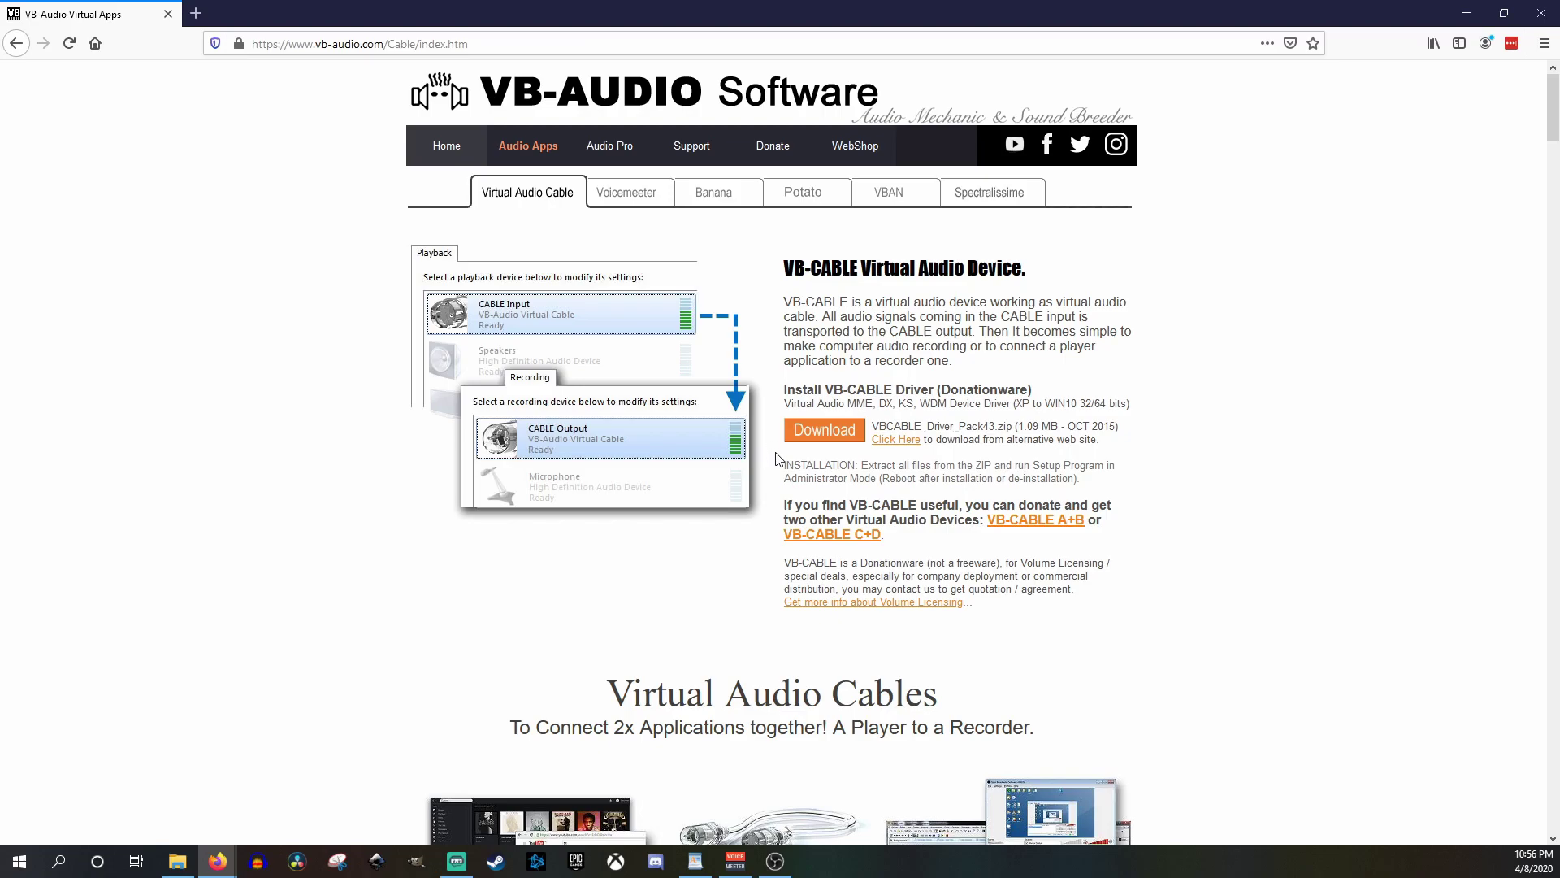
pyautogui.scroll(-15, 779, 470)
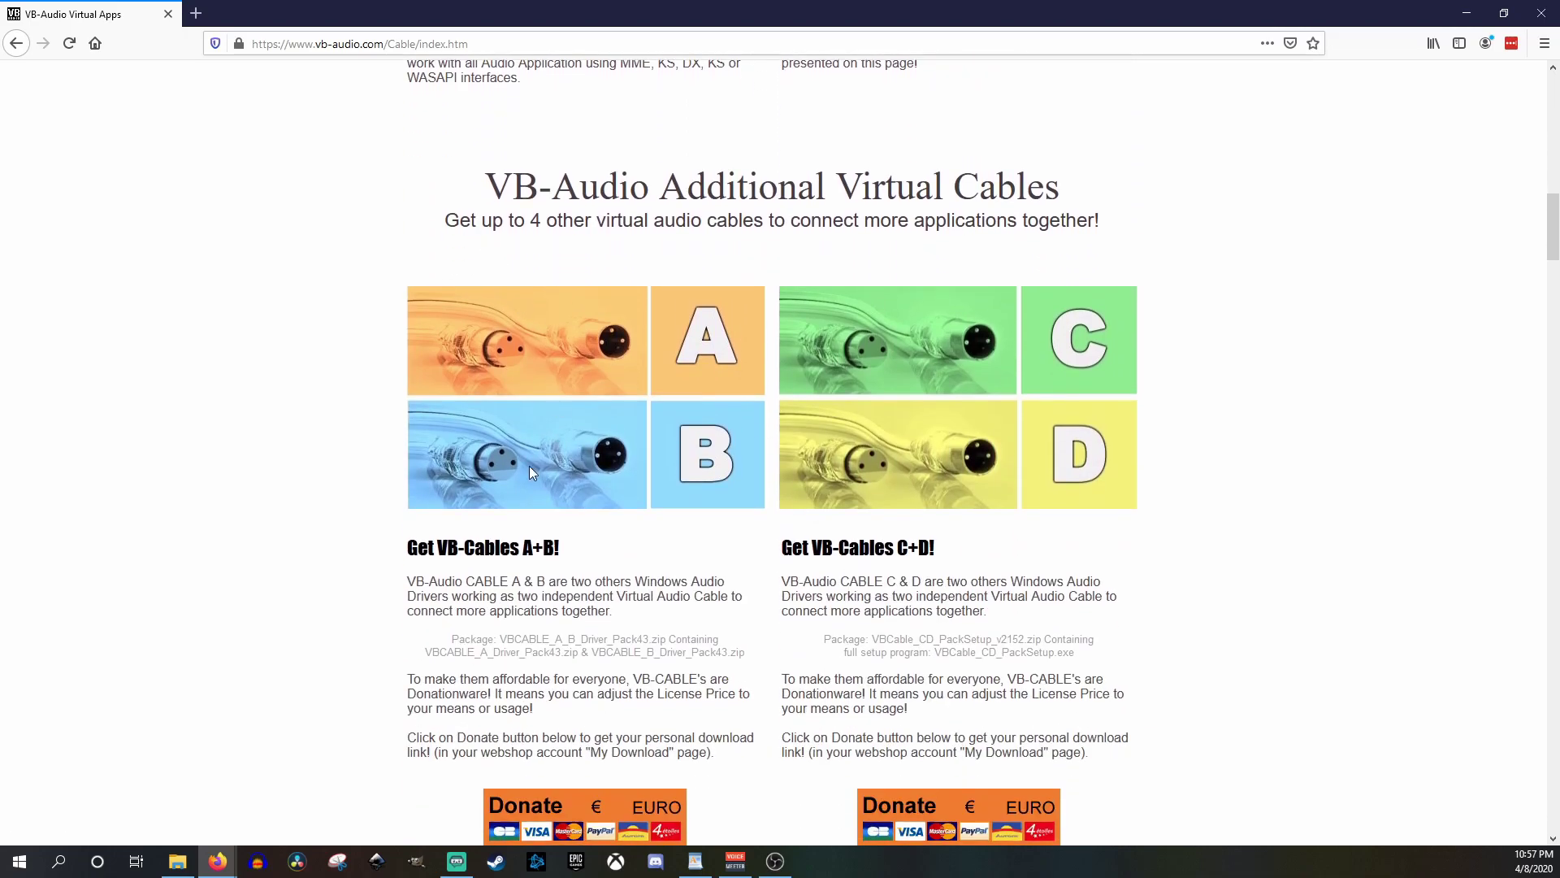
pyautogui.scroll(-3, 874, 447)
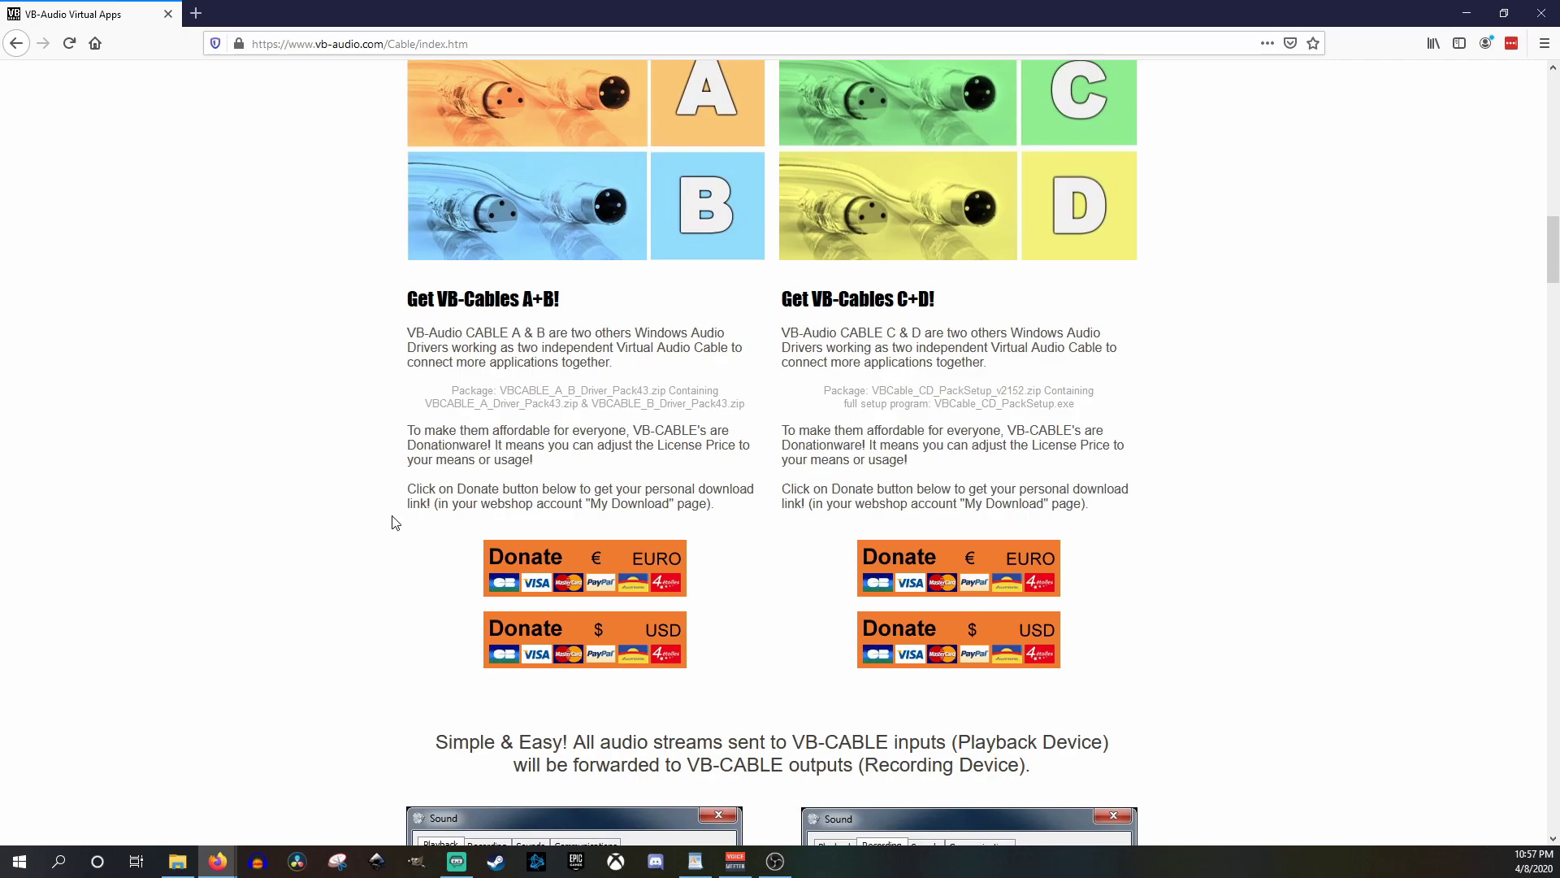
pyautogui.scroll(20, 423, 487)
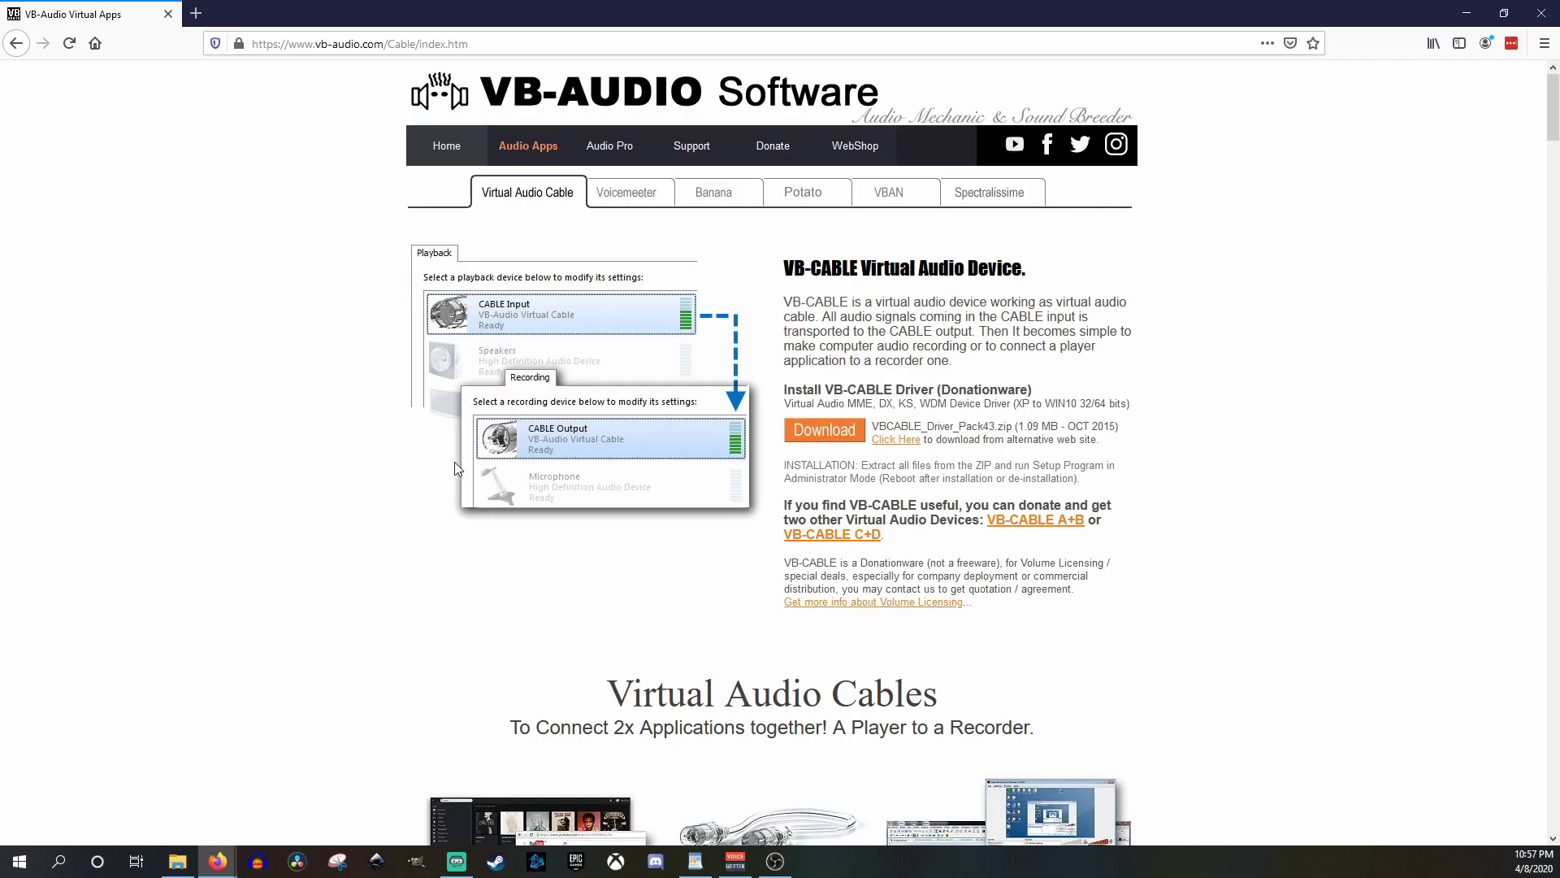
# Step: Go to the Voicemeeter Banana page and scroll to the 2.0.5.3 ZIP and EXE downloads
pyautogui.click(719, 200)
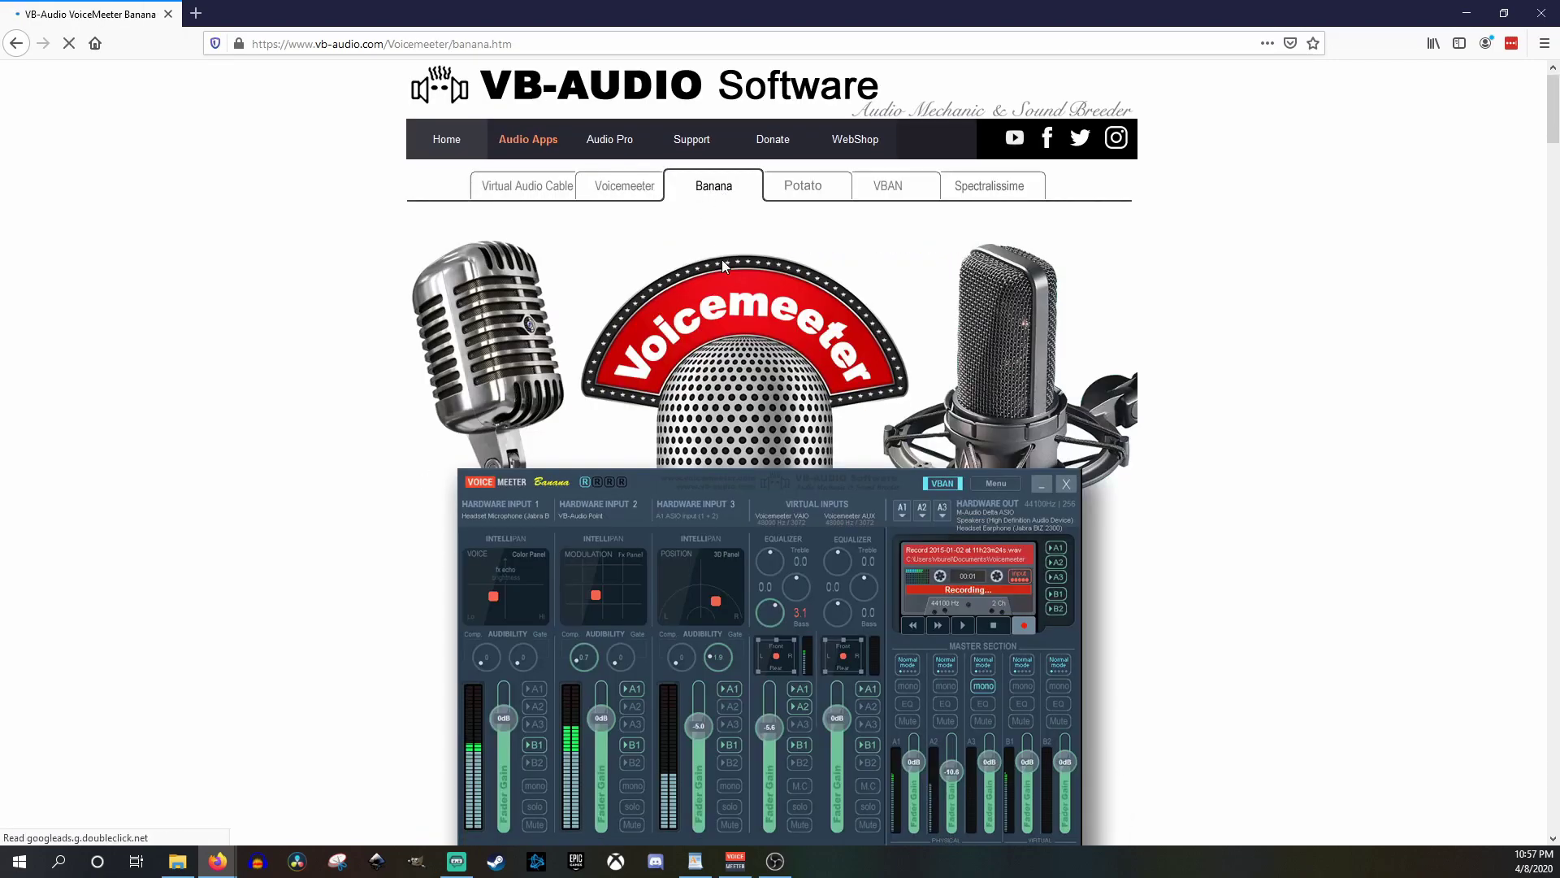
pyautogui.scroll(-5, 724, 262)
pyautogui.scroll(-2, 728, 266)
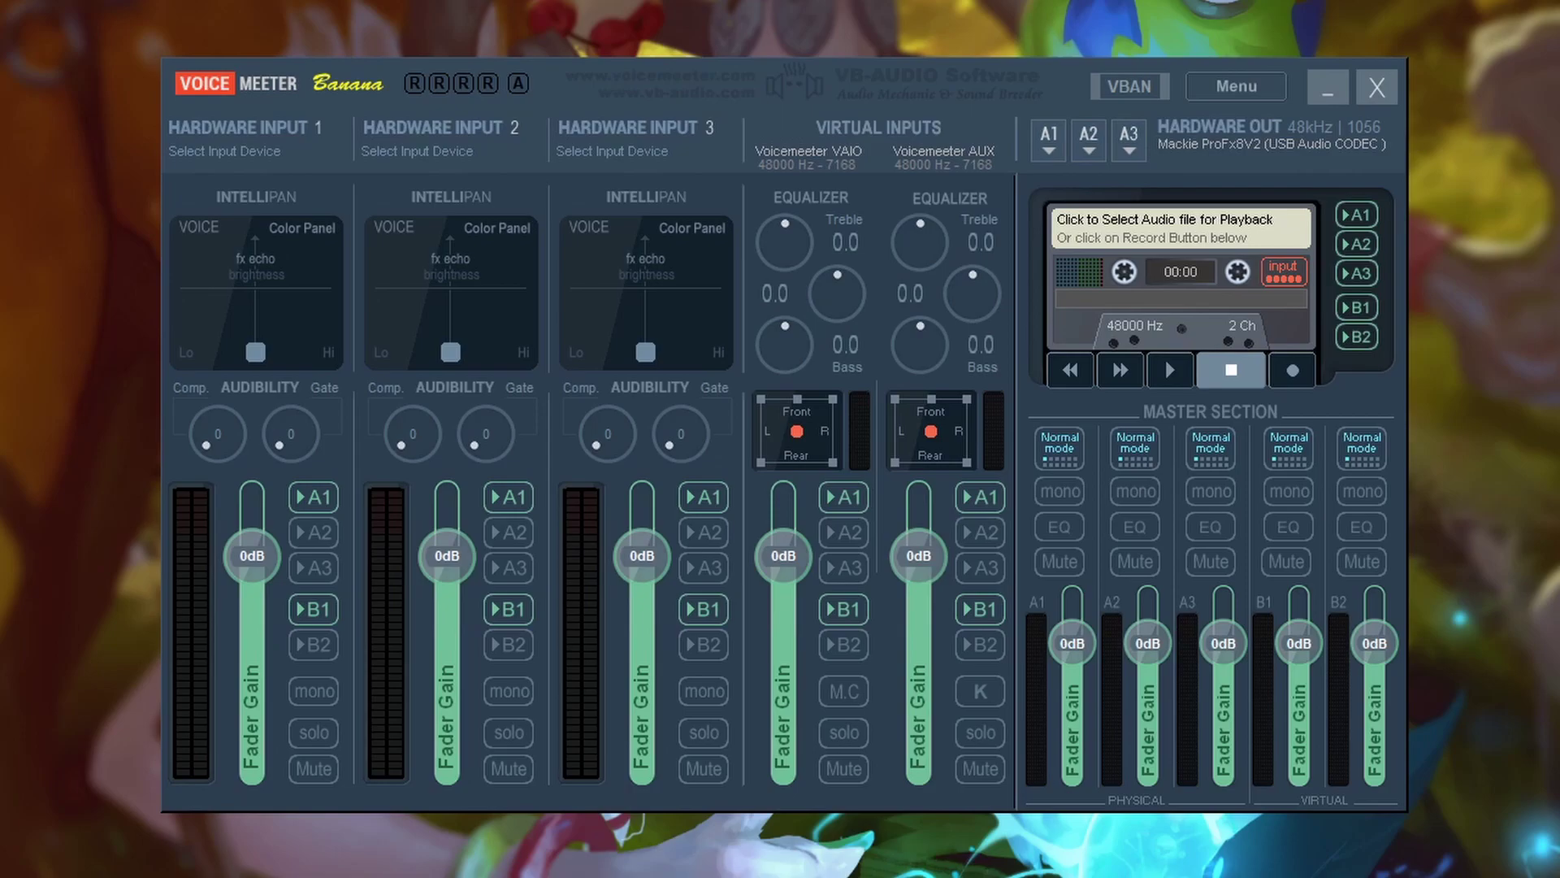
pyautogui.click(1236, 86)
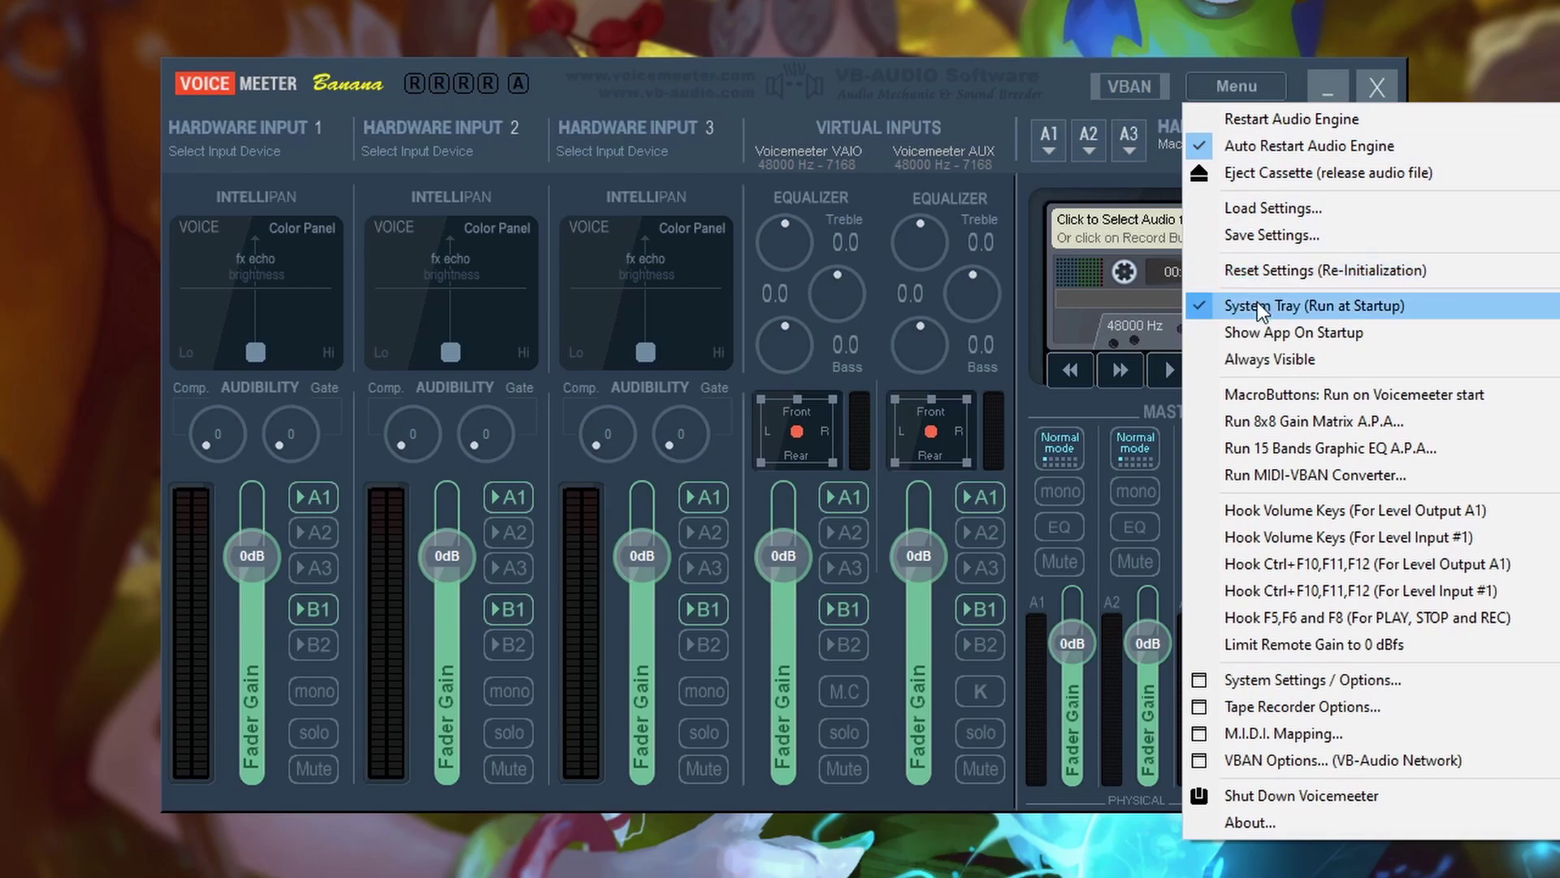
pyautogui.click(1100, 3)
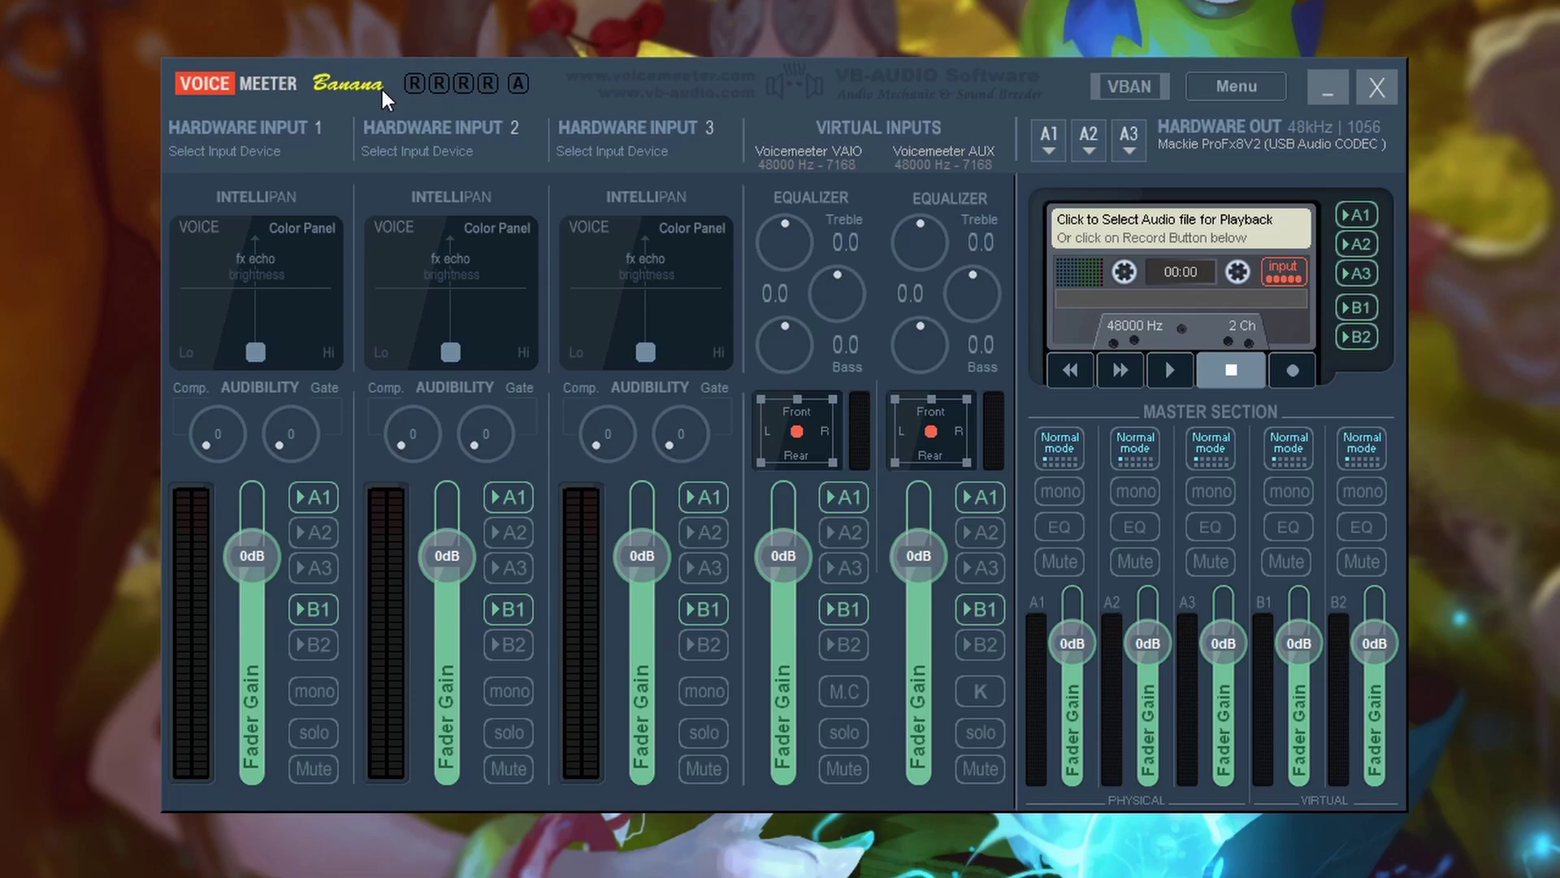
# Step: Rename Hardware Input 1 to 'Microphone' and bring up its input device list
pyautogui.rightClick(281, 122)
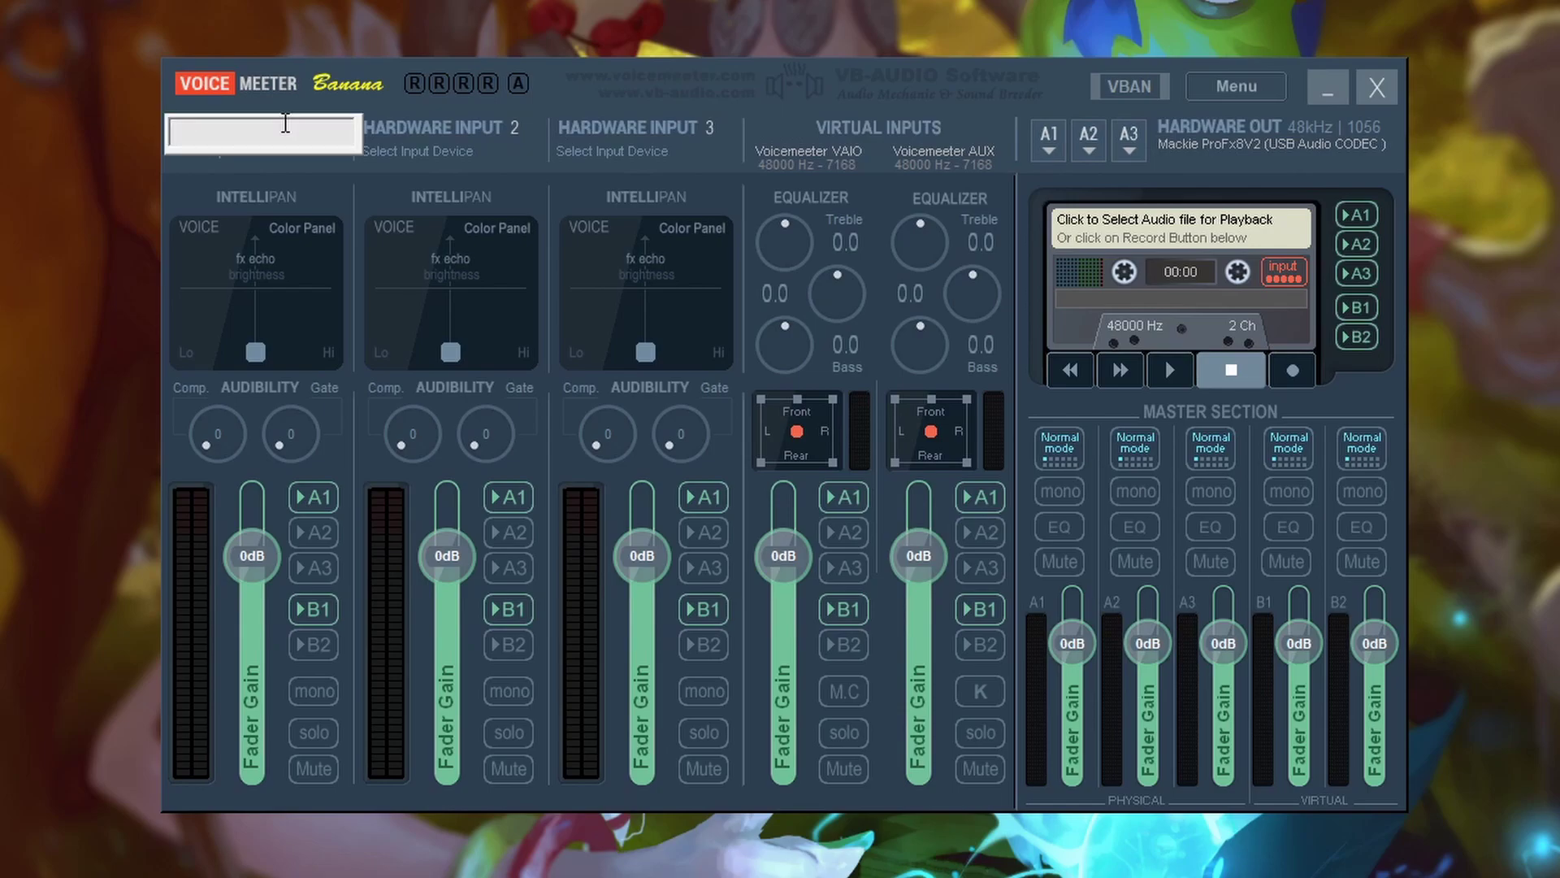
pyautogui.write('Microphone')
pyautogui.press('Return')
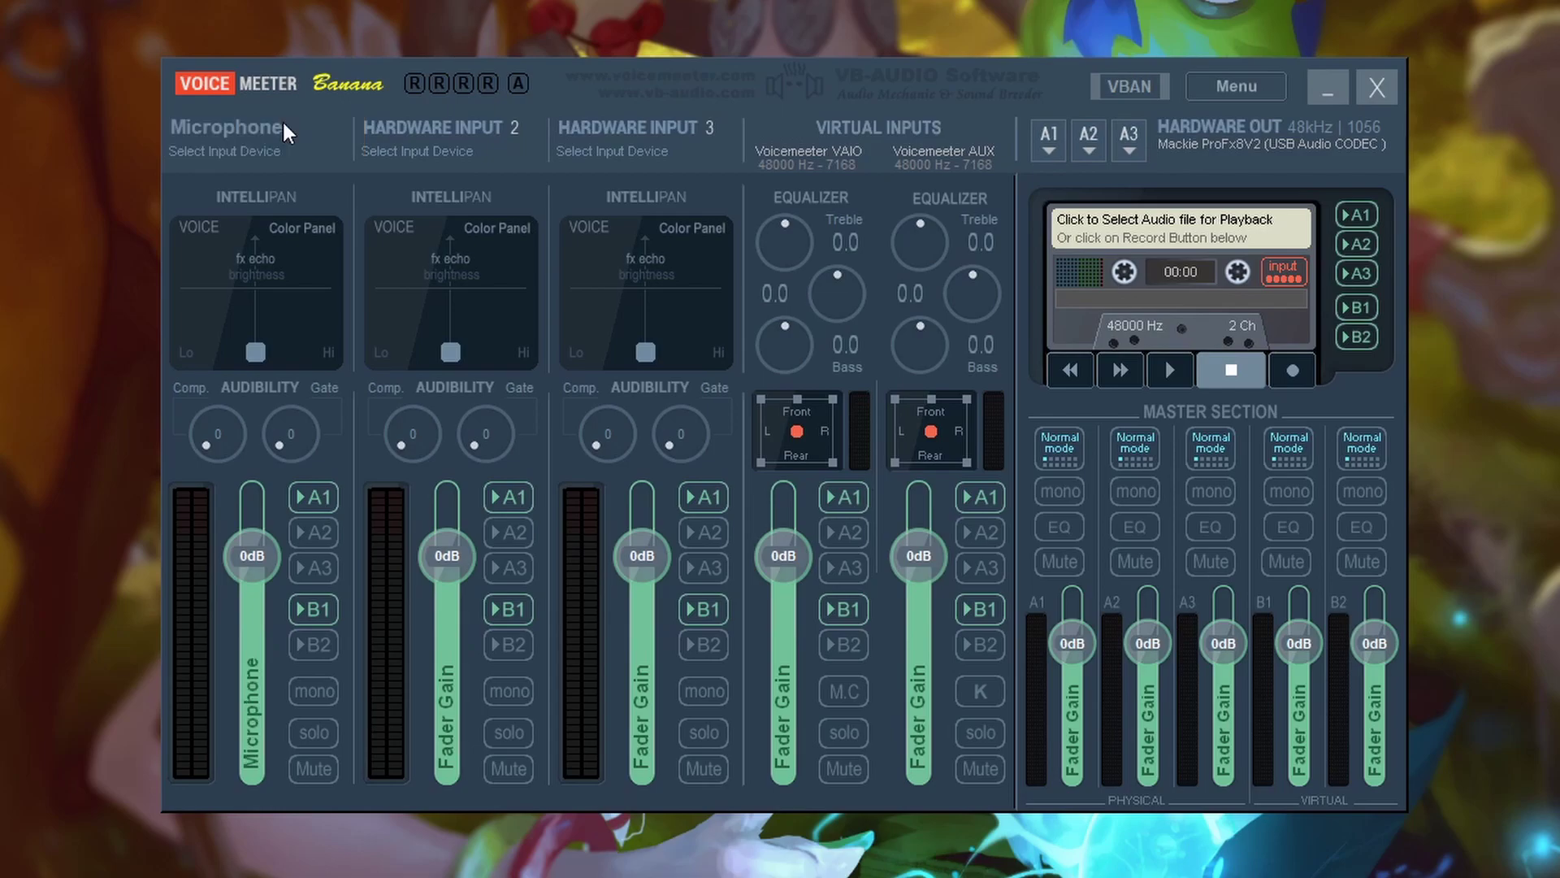
pyautogui.click(248, 156)
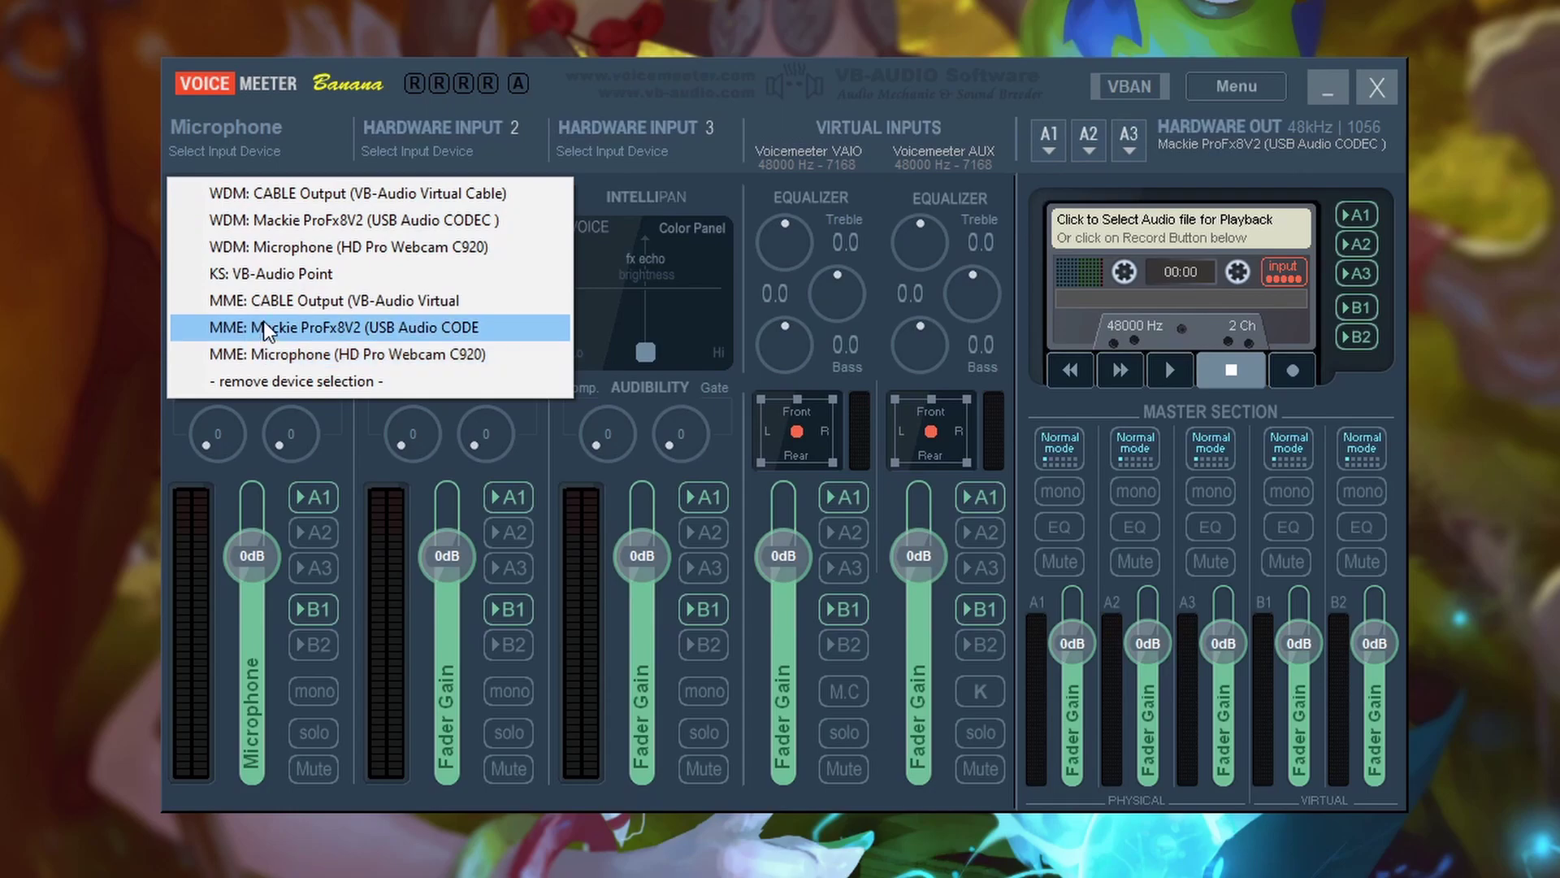
# Step: Use WDM: Mackie ProFx8V2 as the Microphone source and cycle its Intellipan panels
pyautogui.click(273, 229)
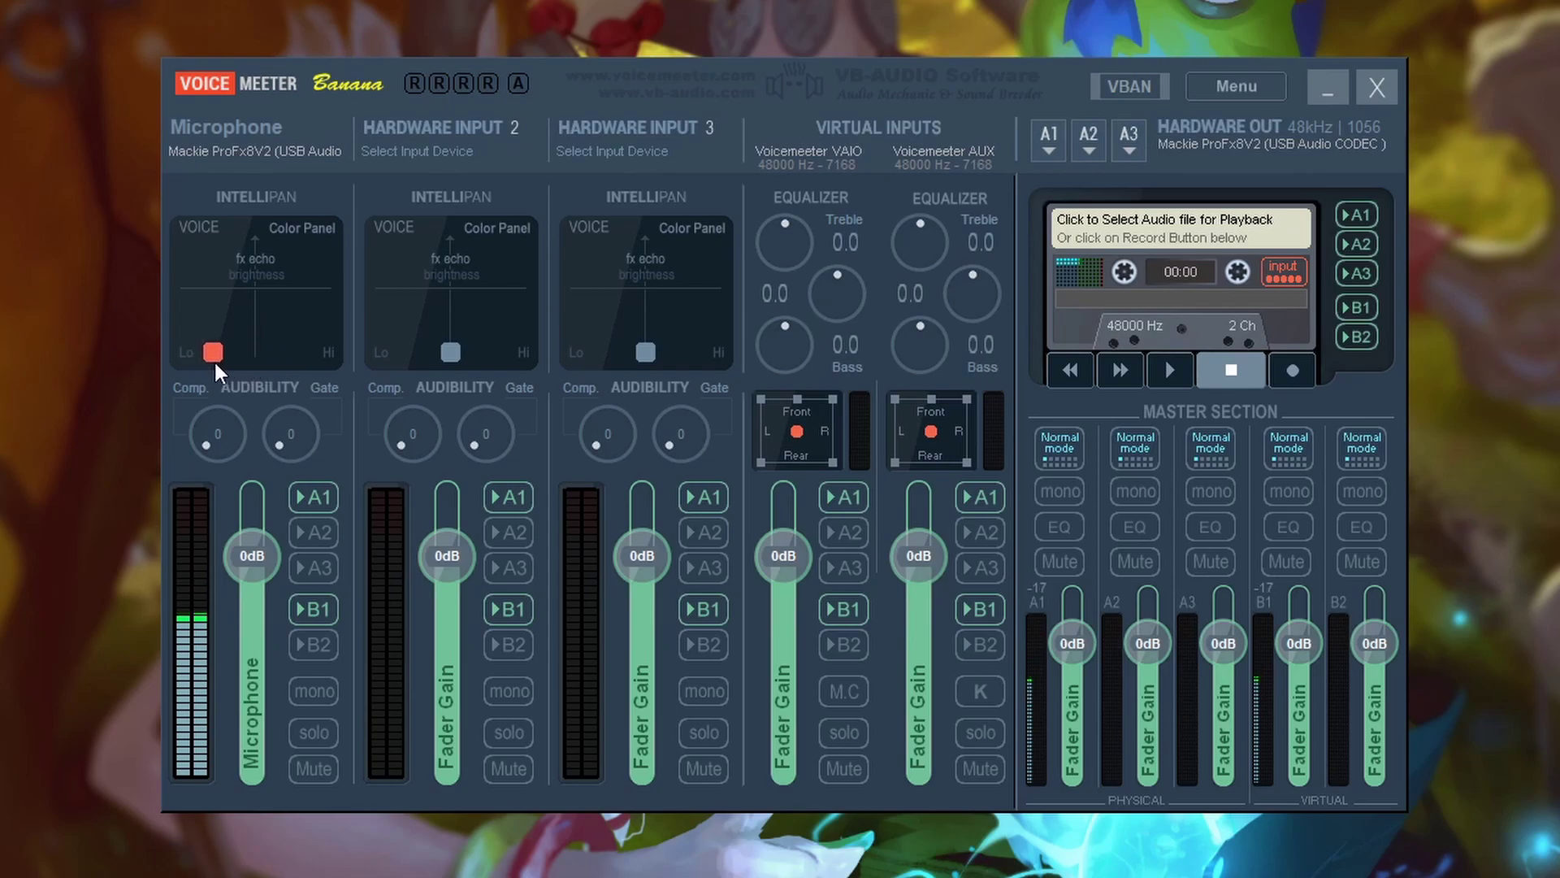
pyautogui.moveTo(234, 356)
pyautogui.mouseDown()
pyautogui.moveTo(234, 308)
pyautogui.moveTo(237, 349)
pyautogui.mouseUp()
pyautogui.rightClick(261, 309)
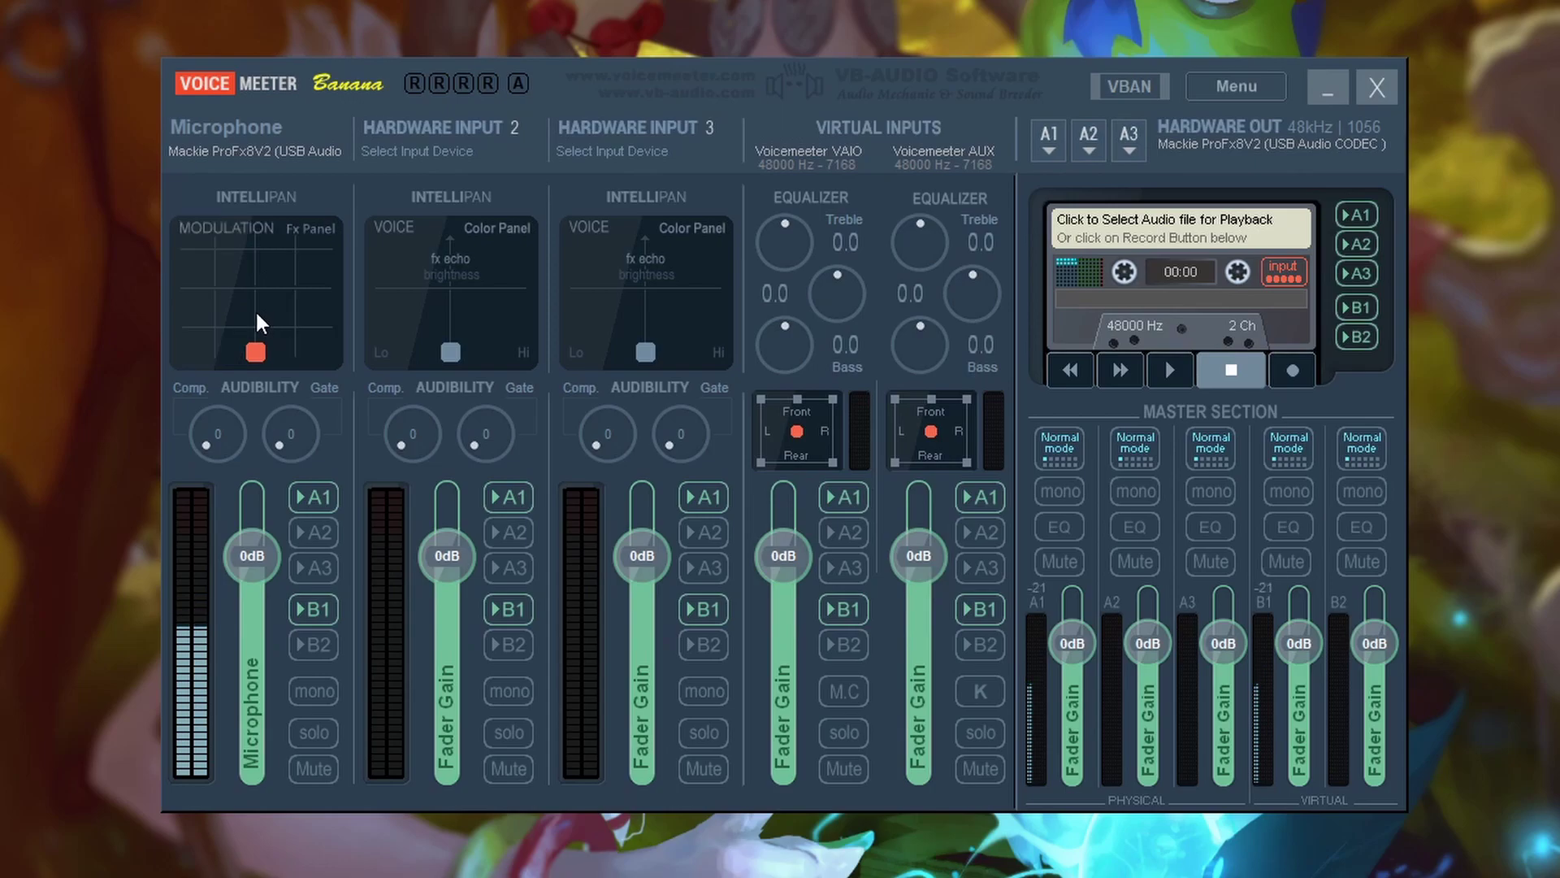
pyautogui.rightClick(258, 323)
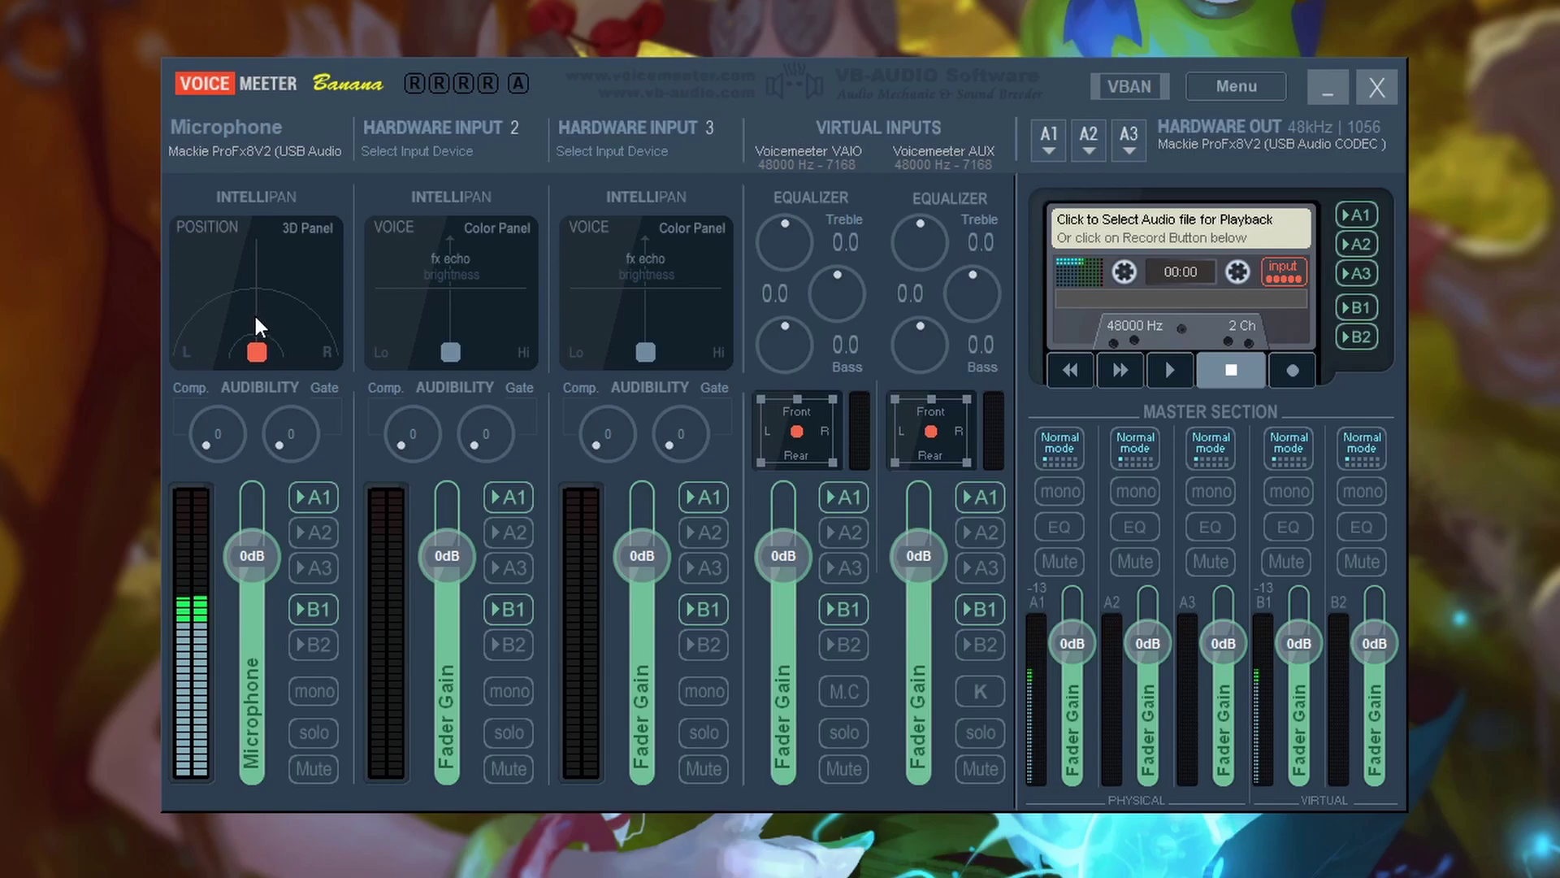
pyautogui.rightClick(258, 325)
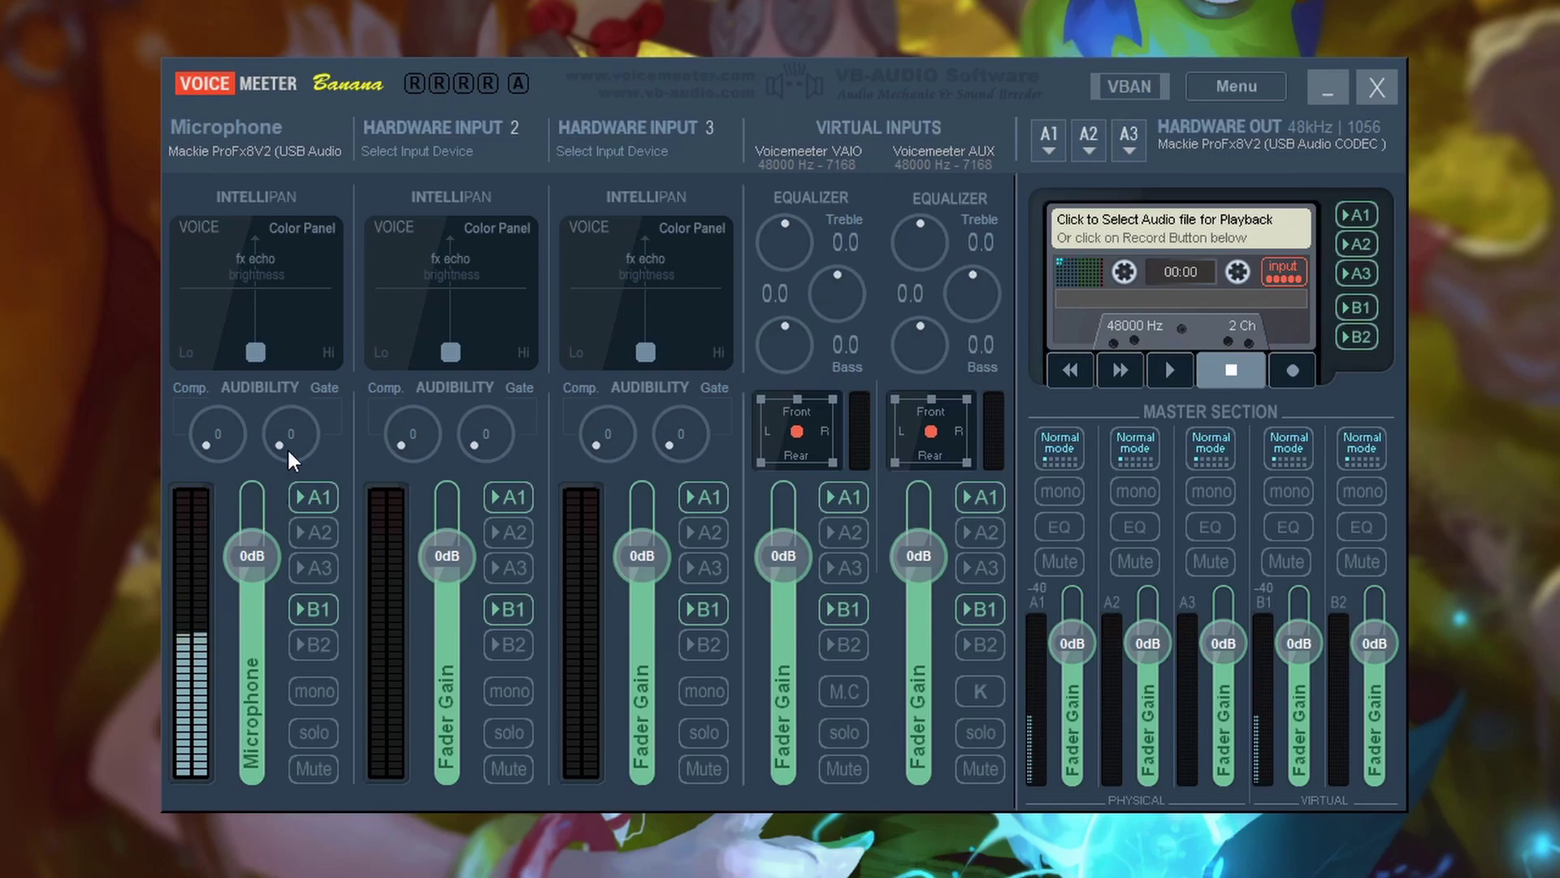
# Step: Raise the Microphone noise gate slightly with the Gate knob
pyautogui.moveTo(286, 447)
pyautogui.mouseDown()
pyautogui.moveTo(292, 423)
pyautogui.moveTo(289, 447)
pyautogui.mouseUp()
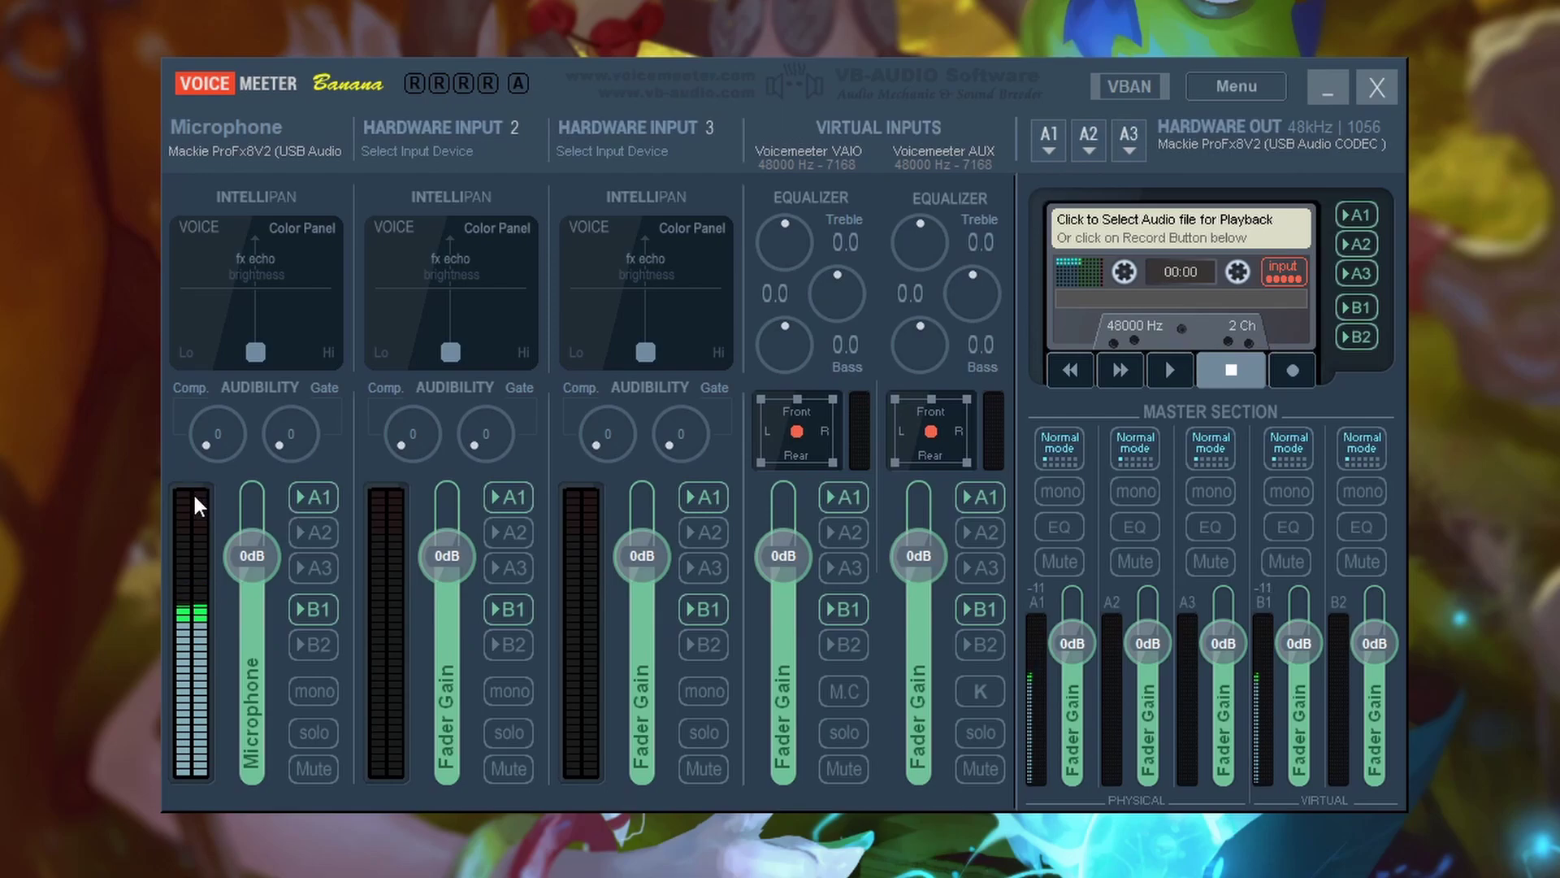
# Step: Set the Microphone limiter to Lim -1
pyautogui.moveTo(189, 515); pyautogui.dragTo(195, 543)
# Step: Set Hardware Input 2 to WDM: CABLE Output and rename it 'Discord'
pyautogui.click(394, 152)
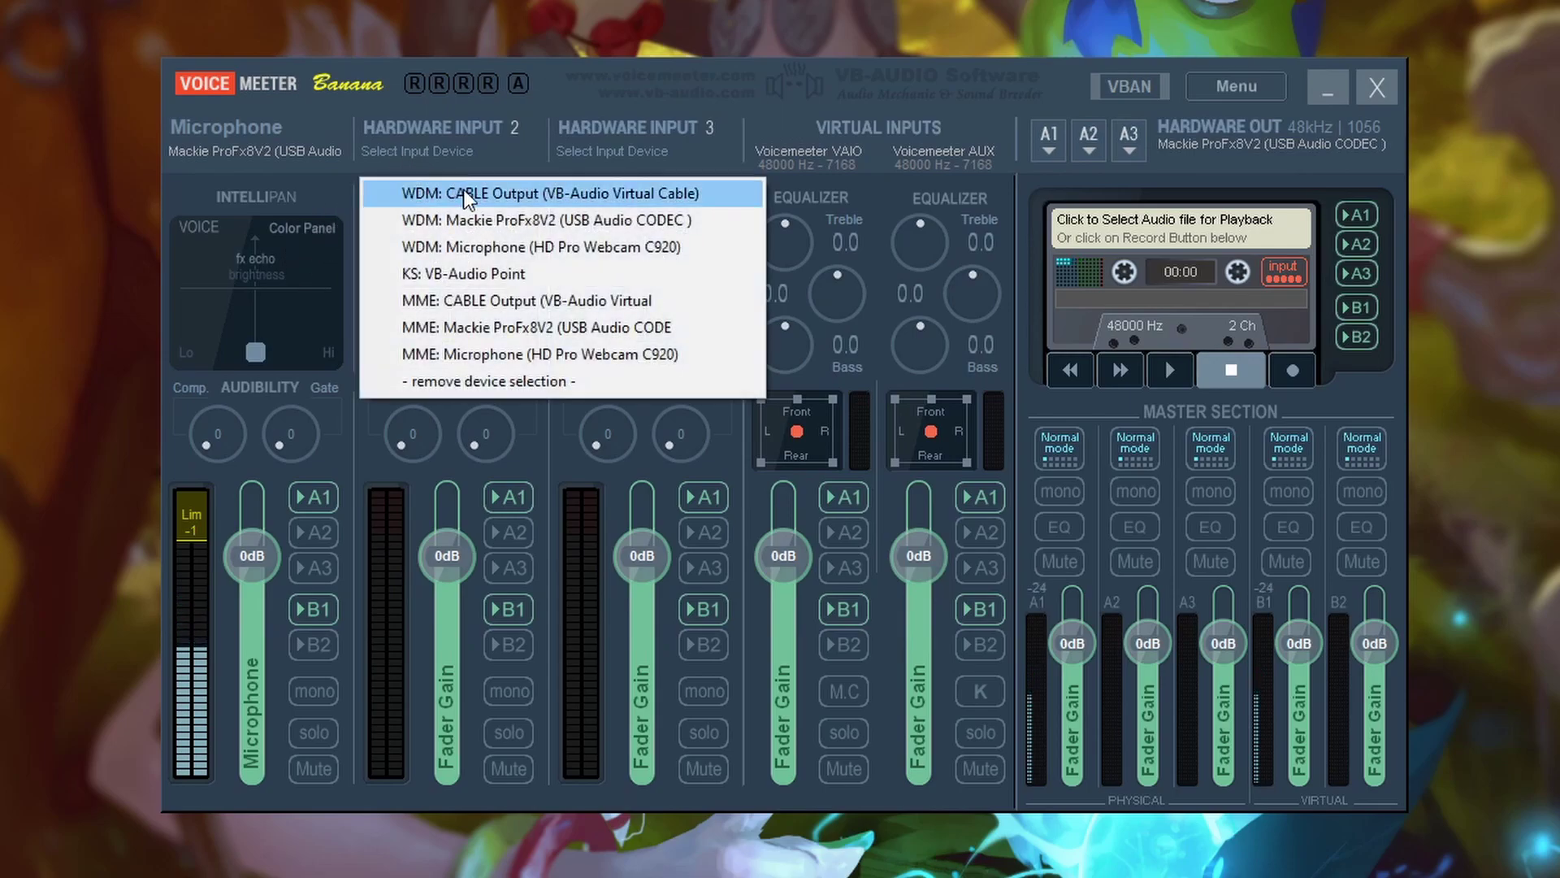
pyautogui.click(519, 197)
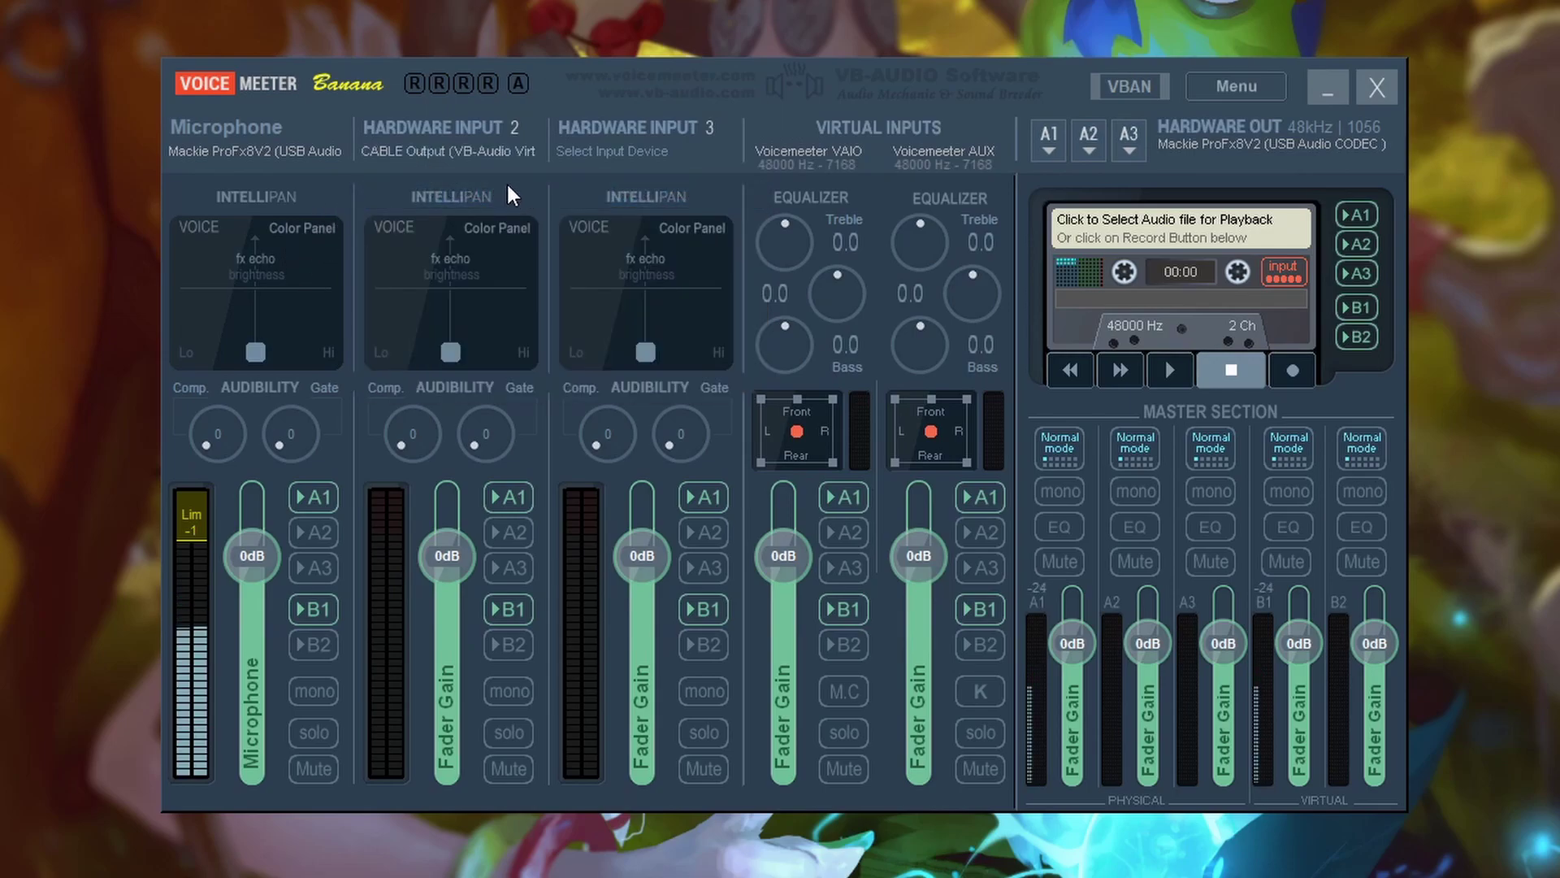
pyautogui.click(437, 130)
pyautogui.write('Discord')
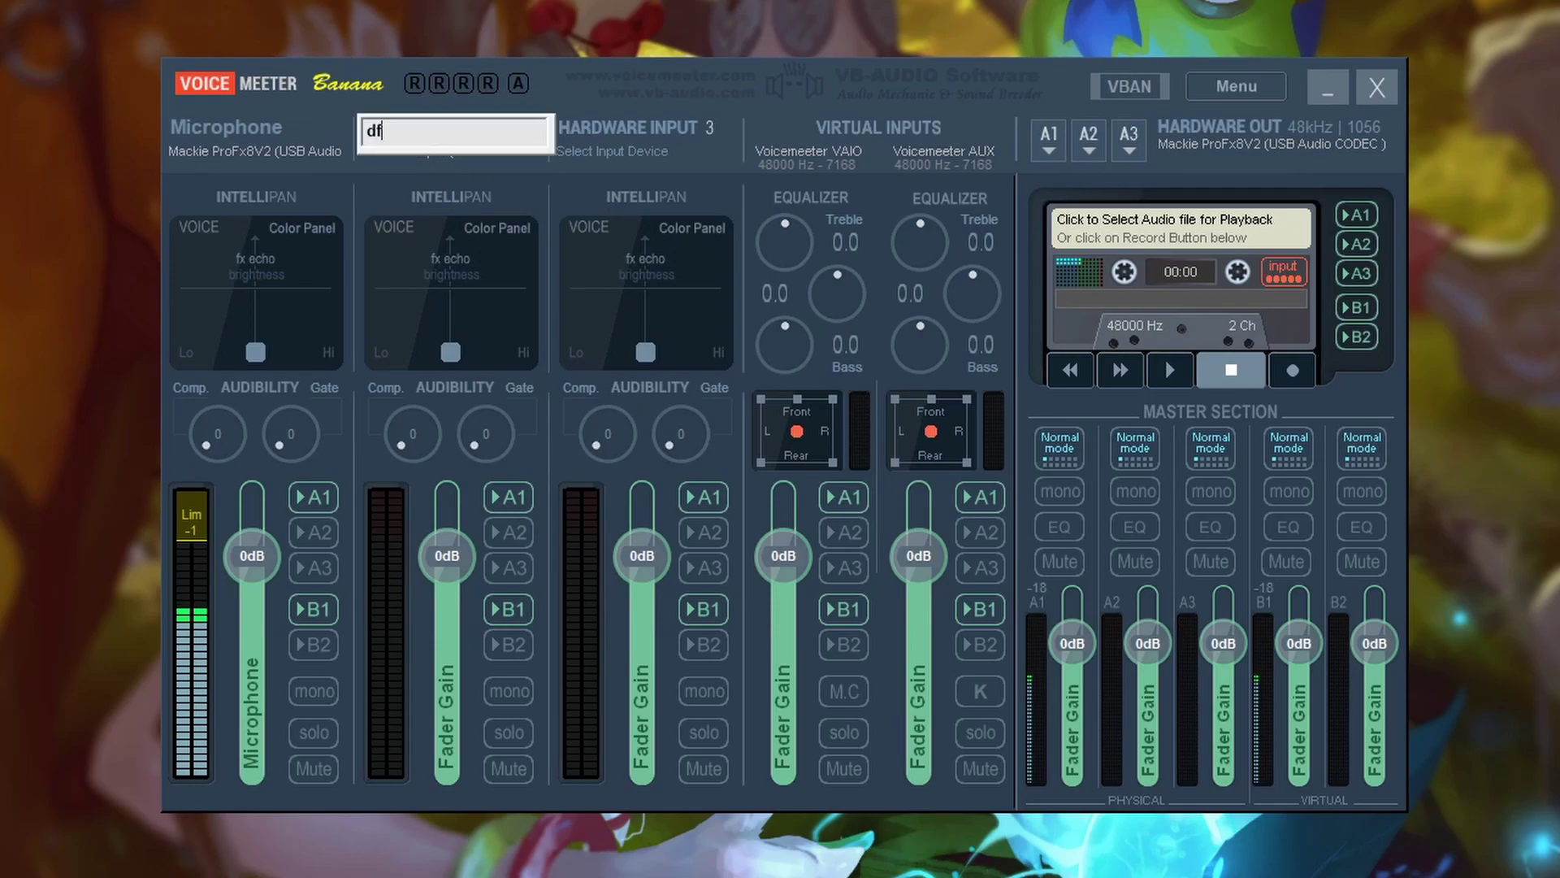
pyautogui.press('Return')
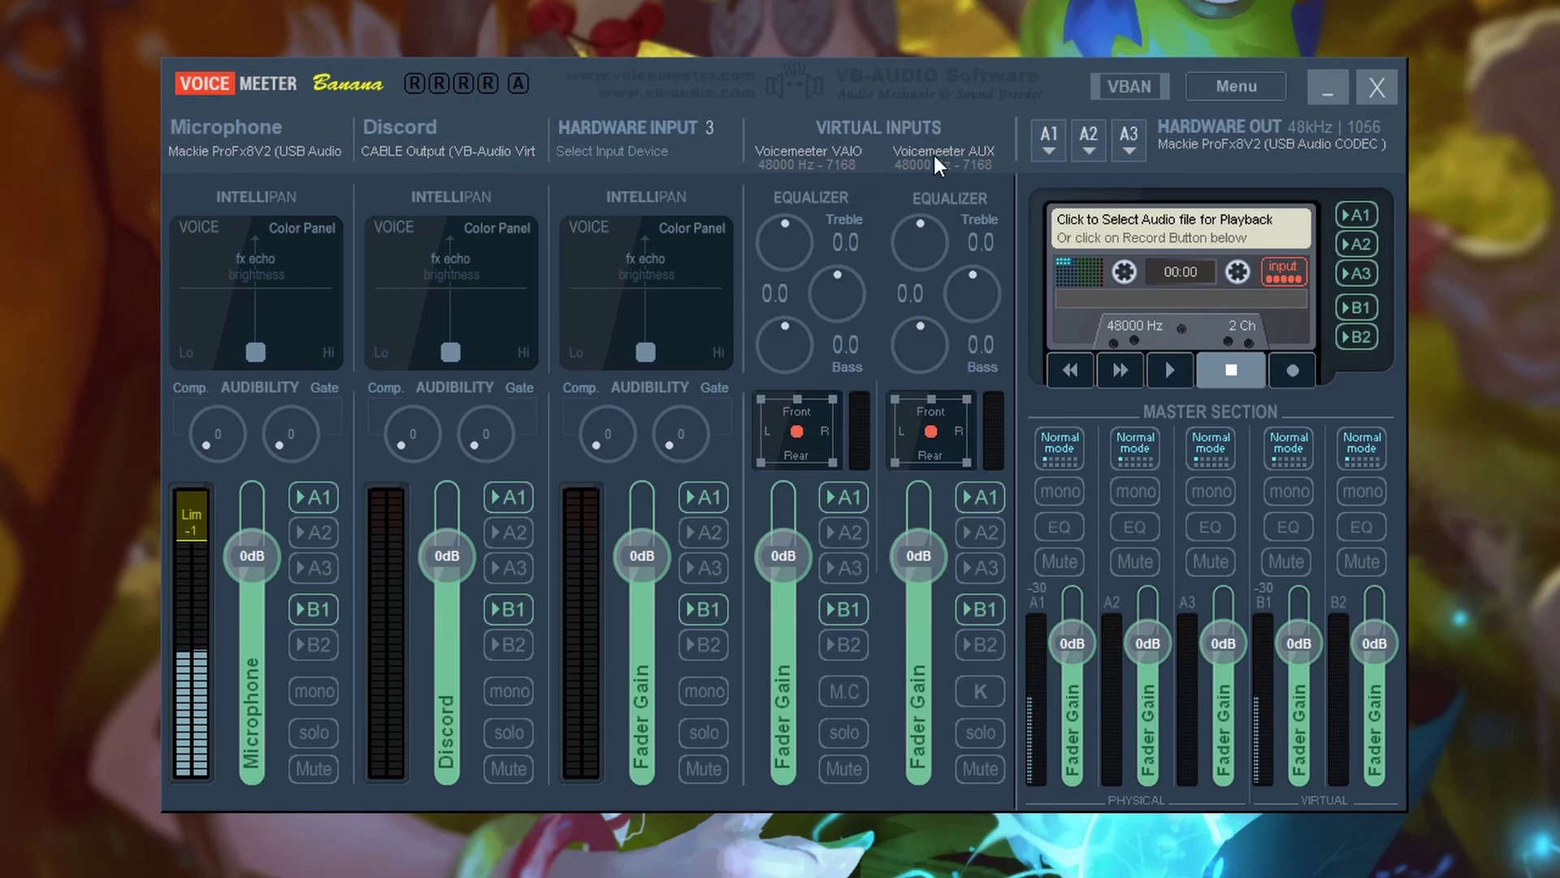
# Step: Keep A1 on the Mackie ProFx8V2 and assign the A2 output to the Mackie ProFx8V2
pyautogui.click(1055, 147)
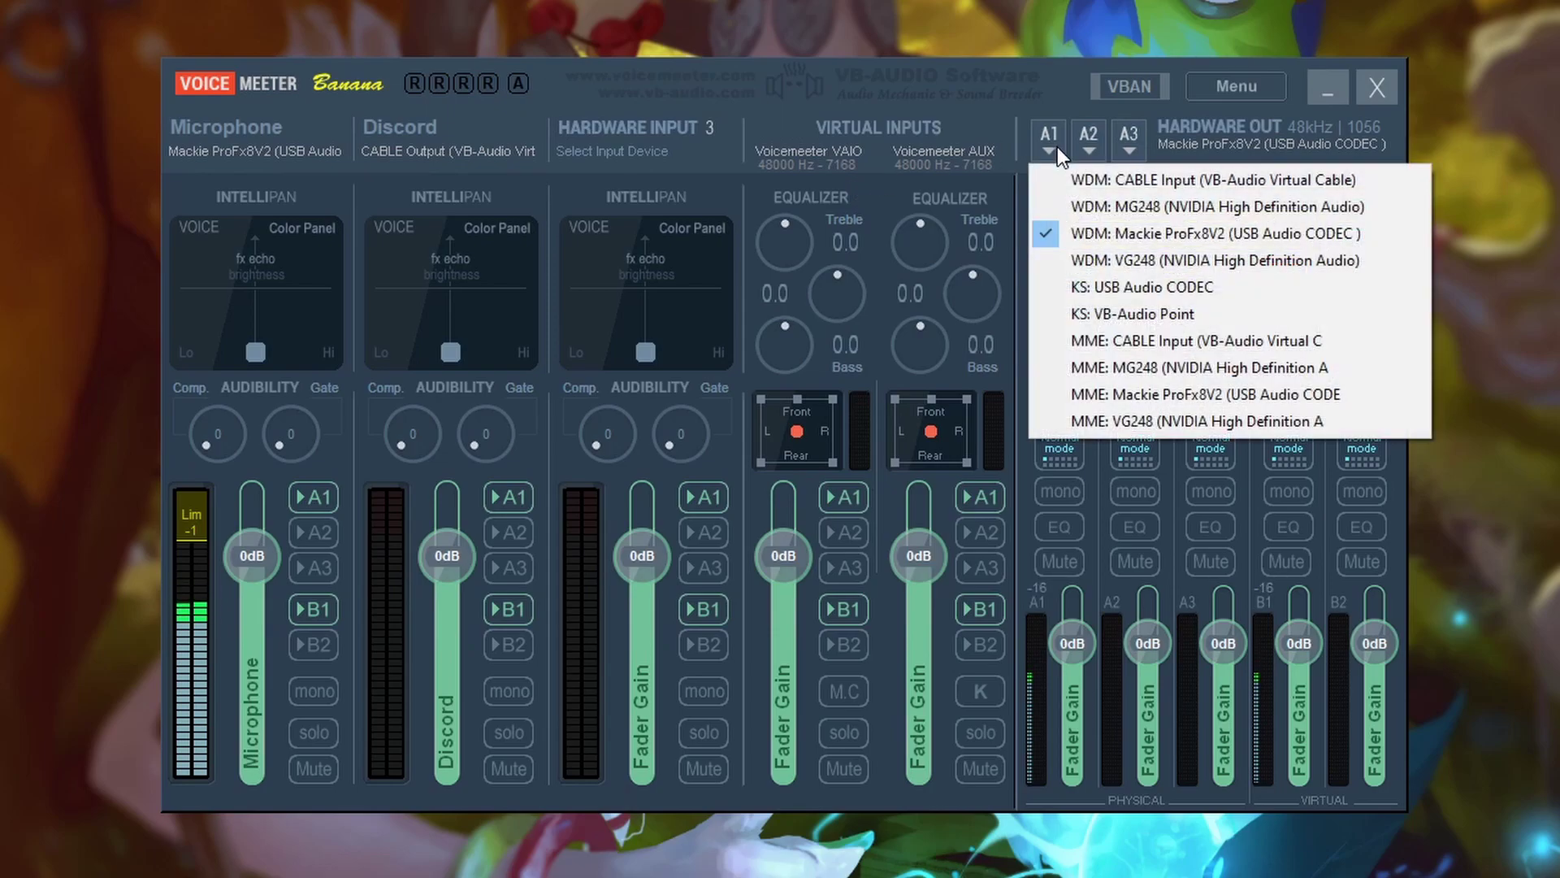
pyautogui.click(1089, 231)
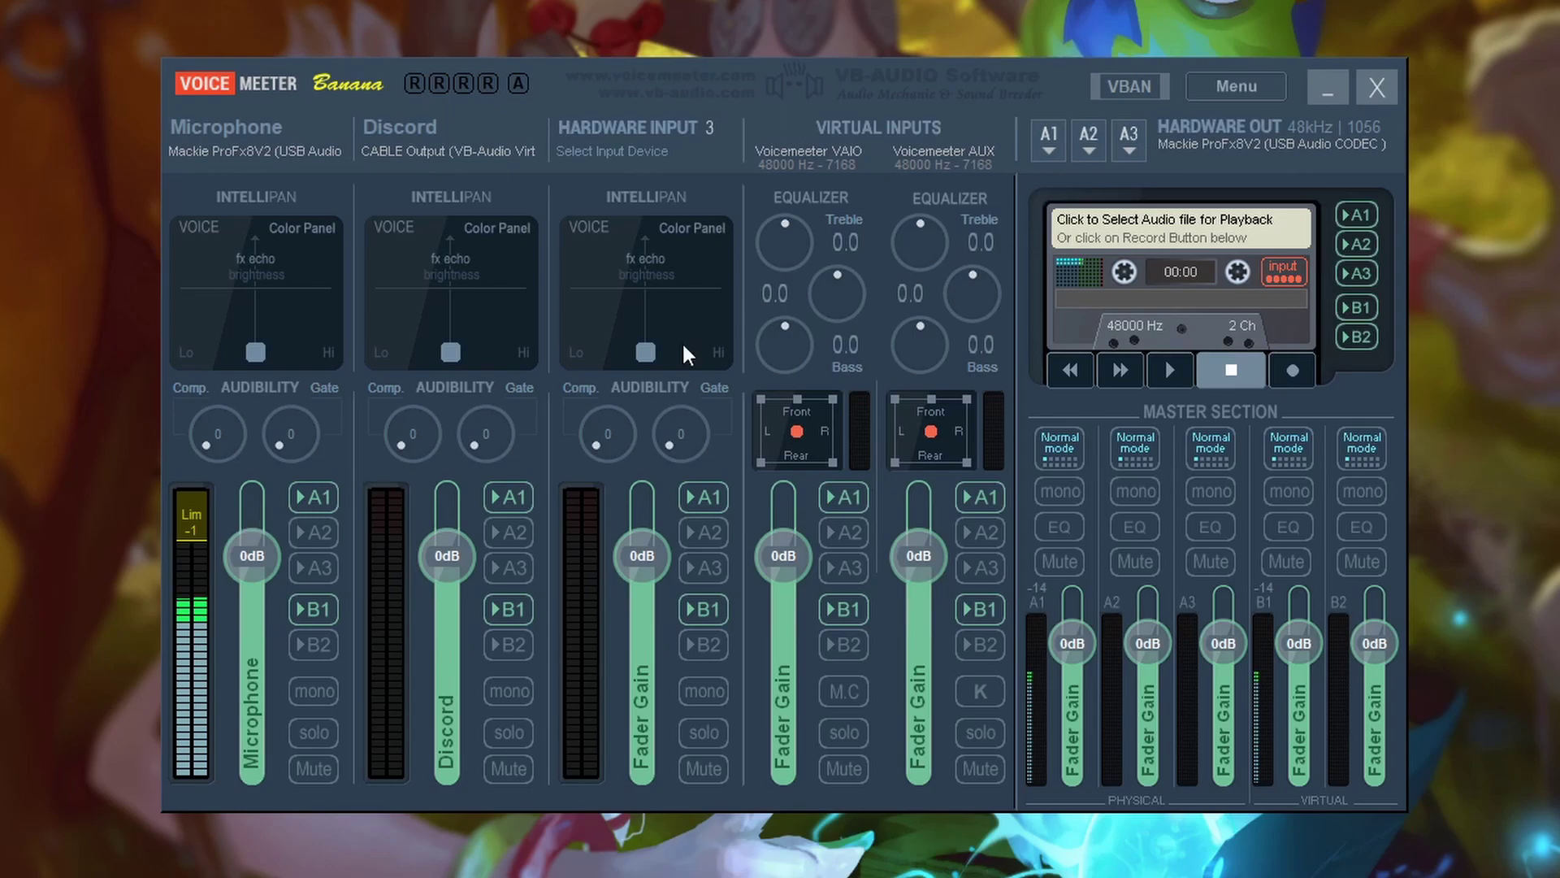
pyautogui.click(1090, 145)
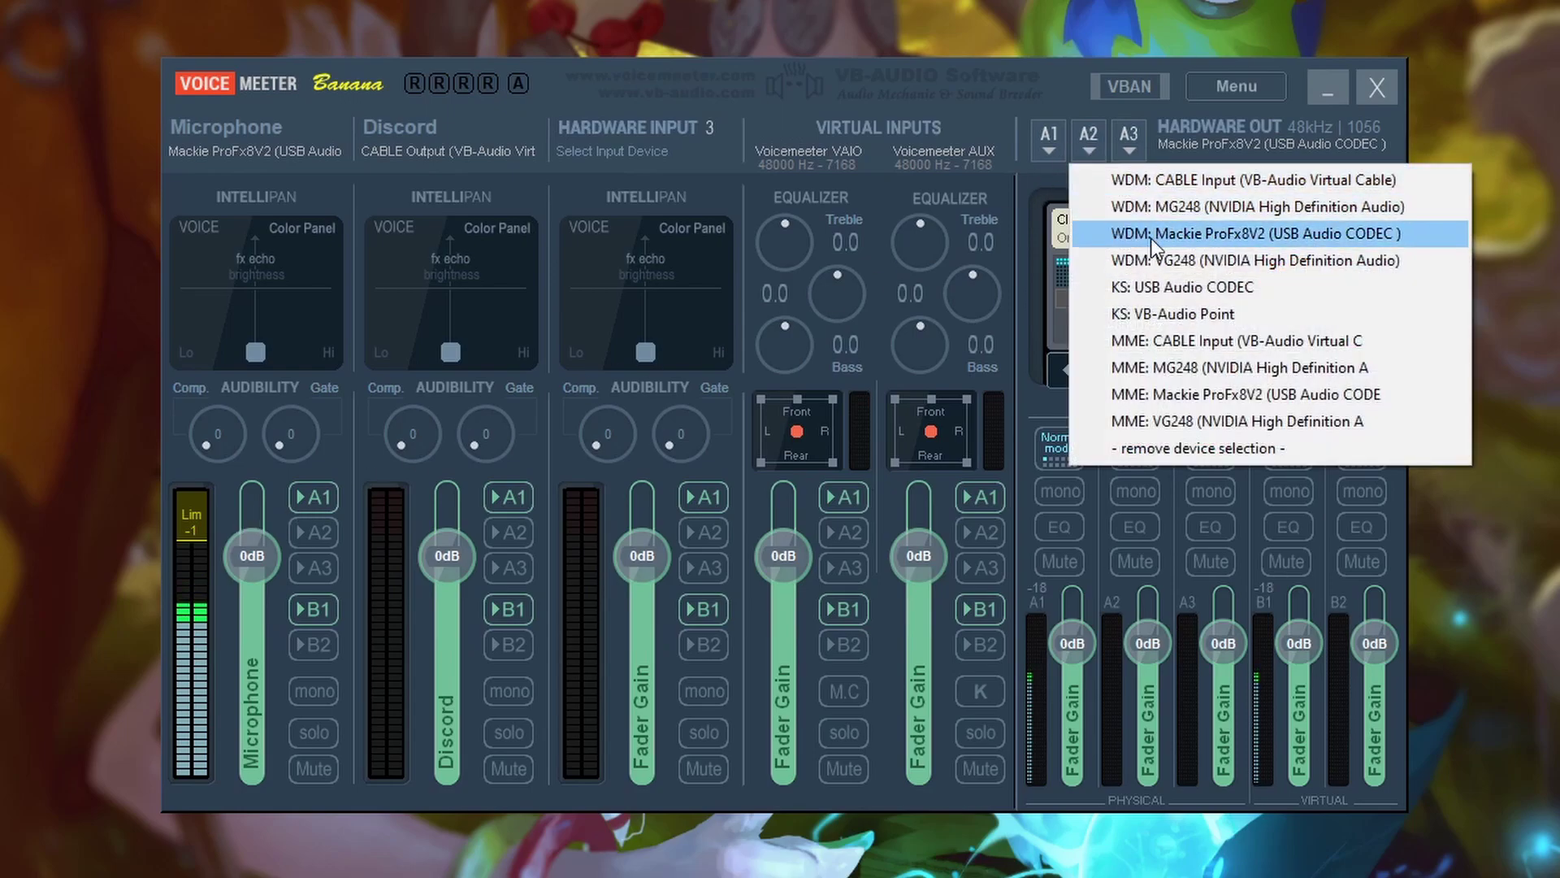
pyautogui.click(870, 80)
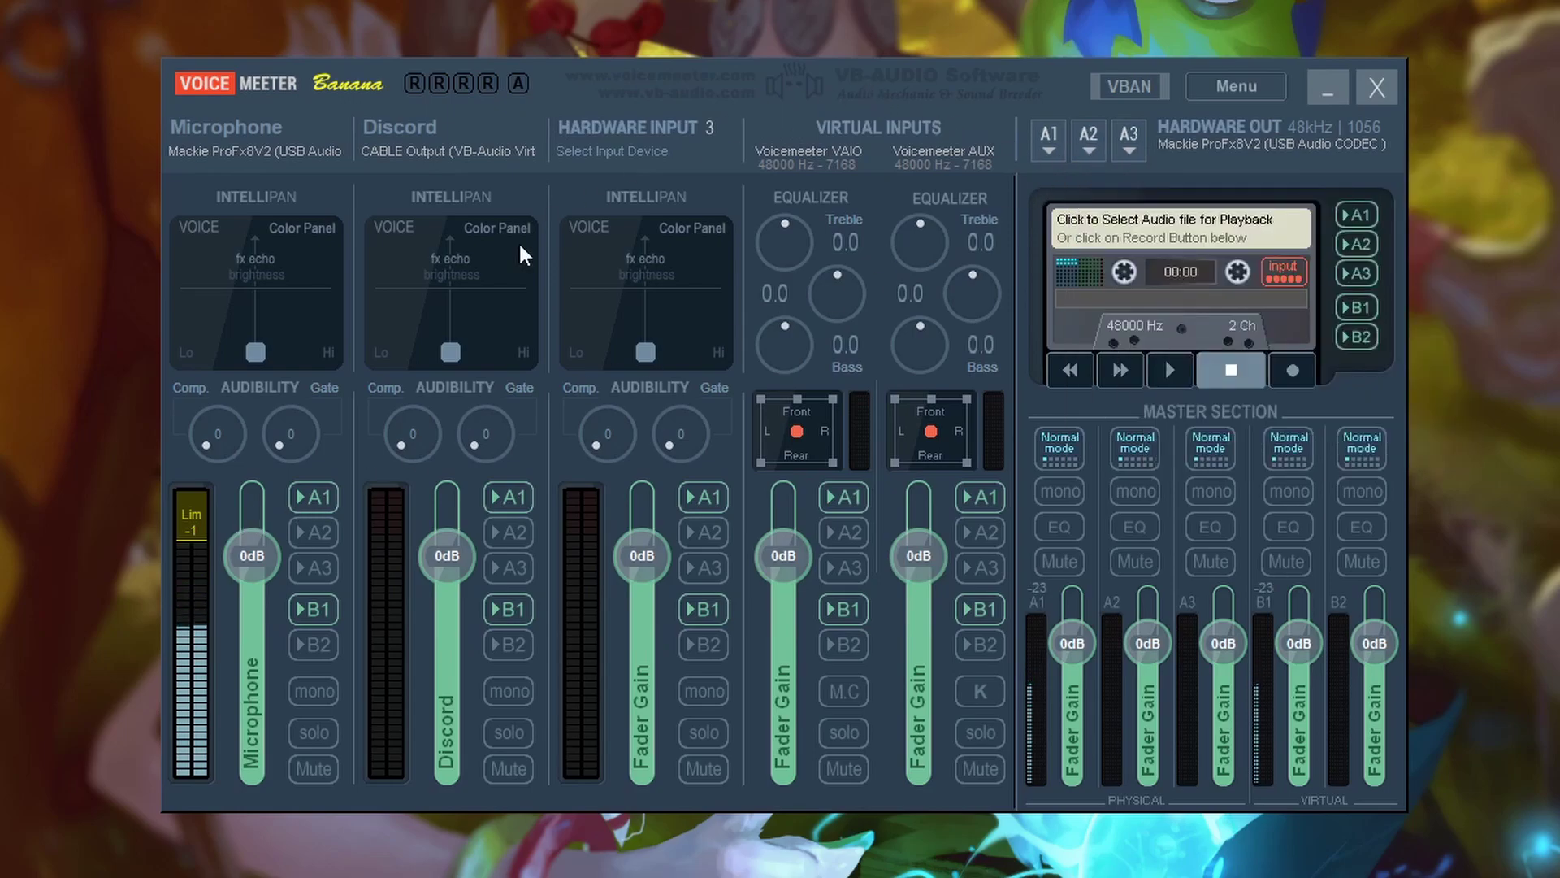
# Step: Toggle the A2 sends on the Microphone and third input, leaving both off
pyautogui.click(316, 530)
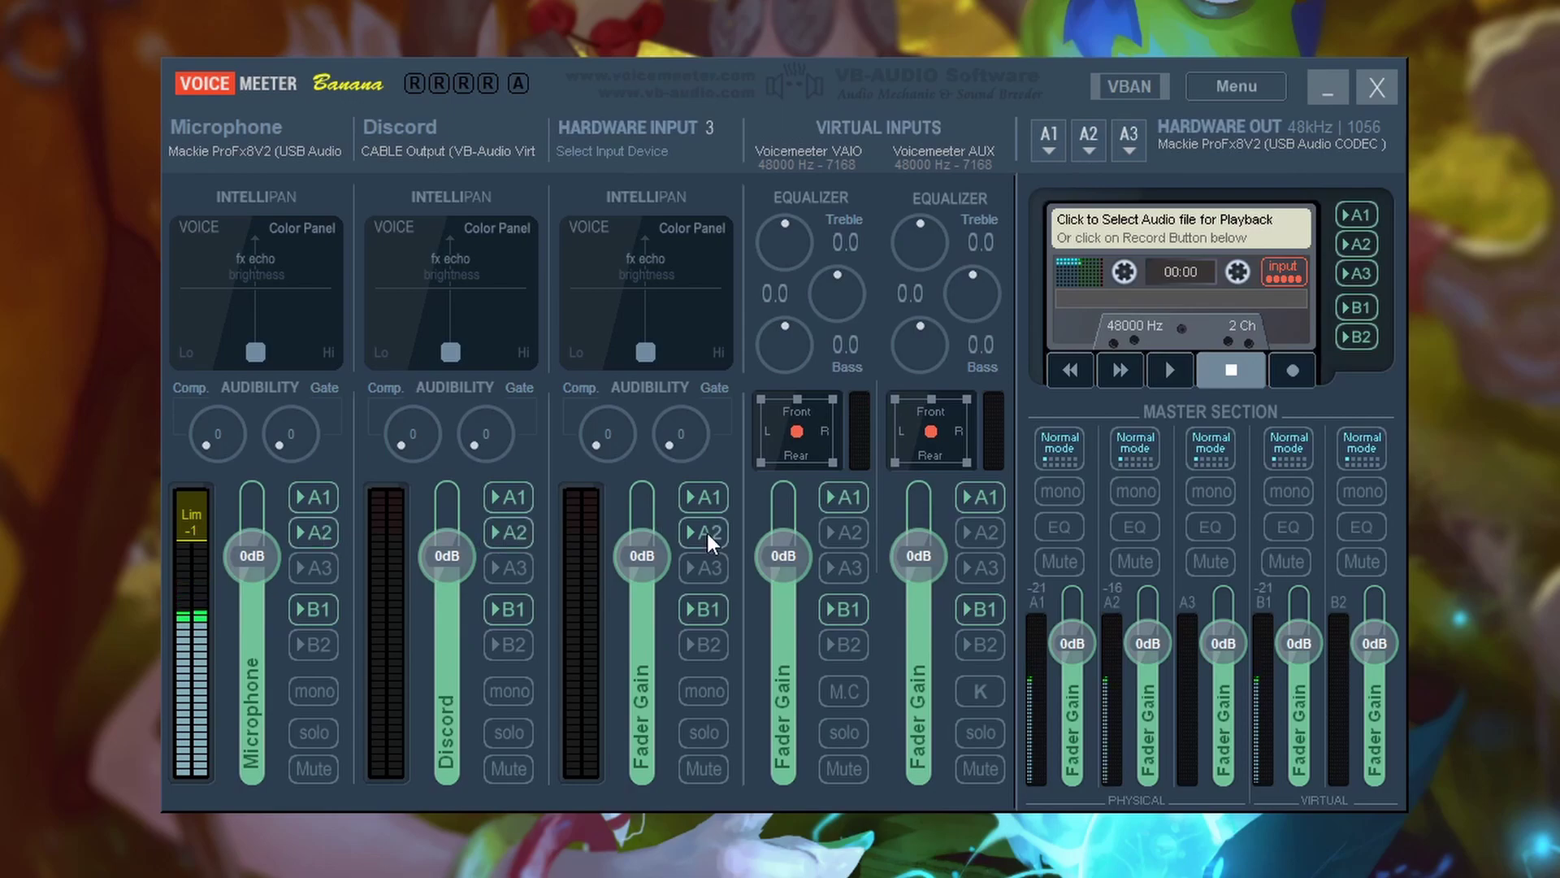
pyautogui.click(707, 532)
pyautogui.click(333, 532)
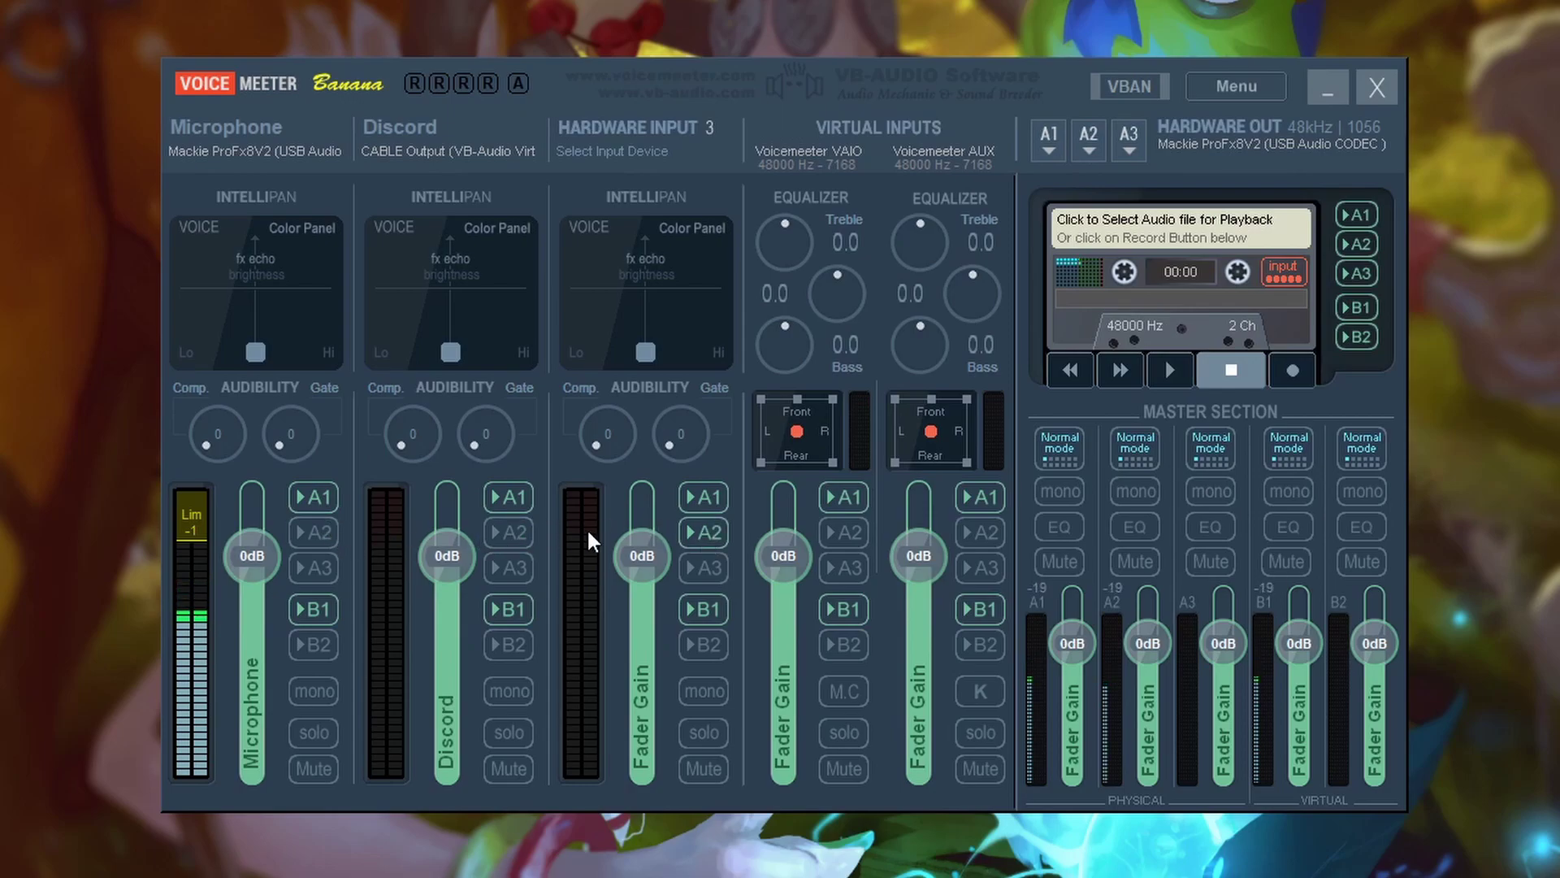
pyautogui.click(686, 533)
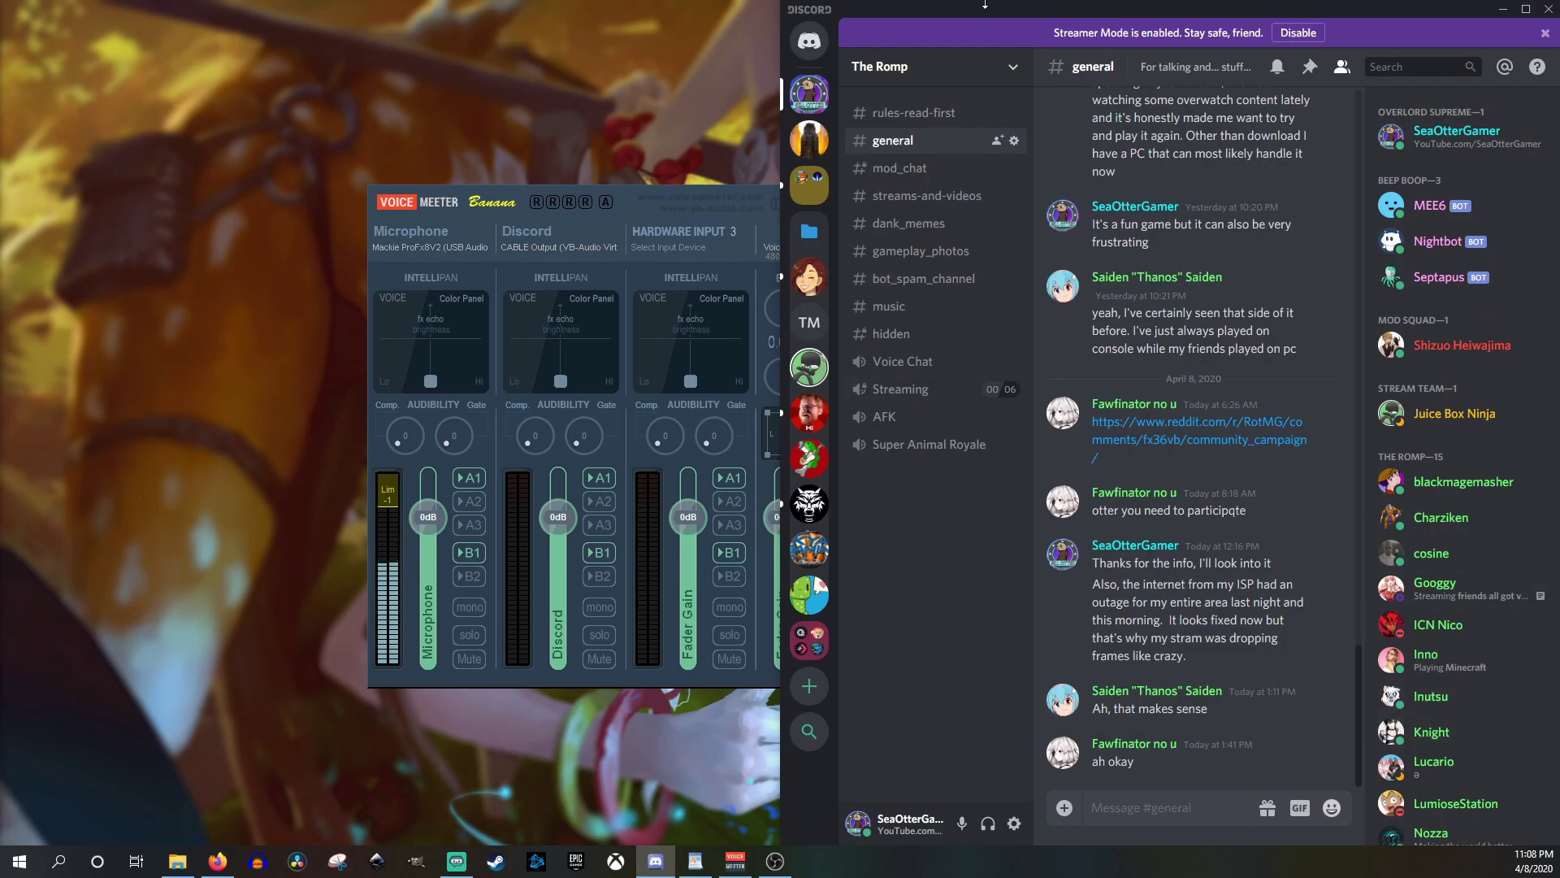
# Step: Set Discord's Voice & Video output device to CABLE Input (VB-Audio Virtual Cable) and close settings
pyautogui.click(1014, 822)
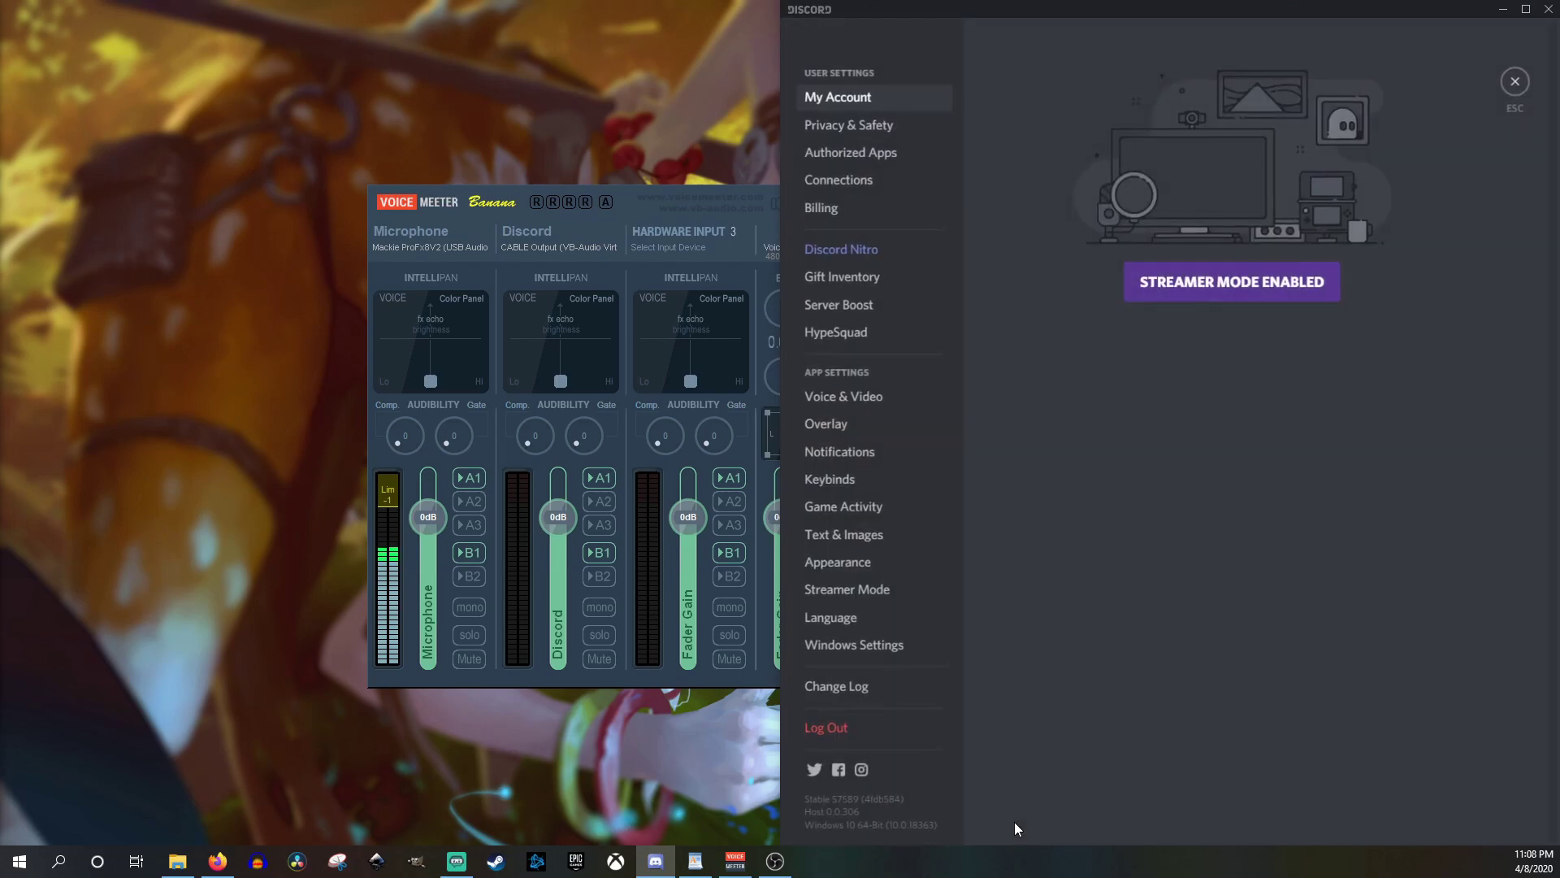
pyautogui.click(812, 398)
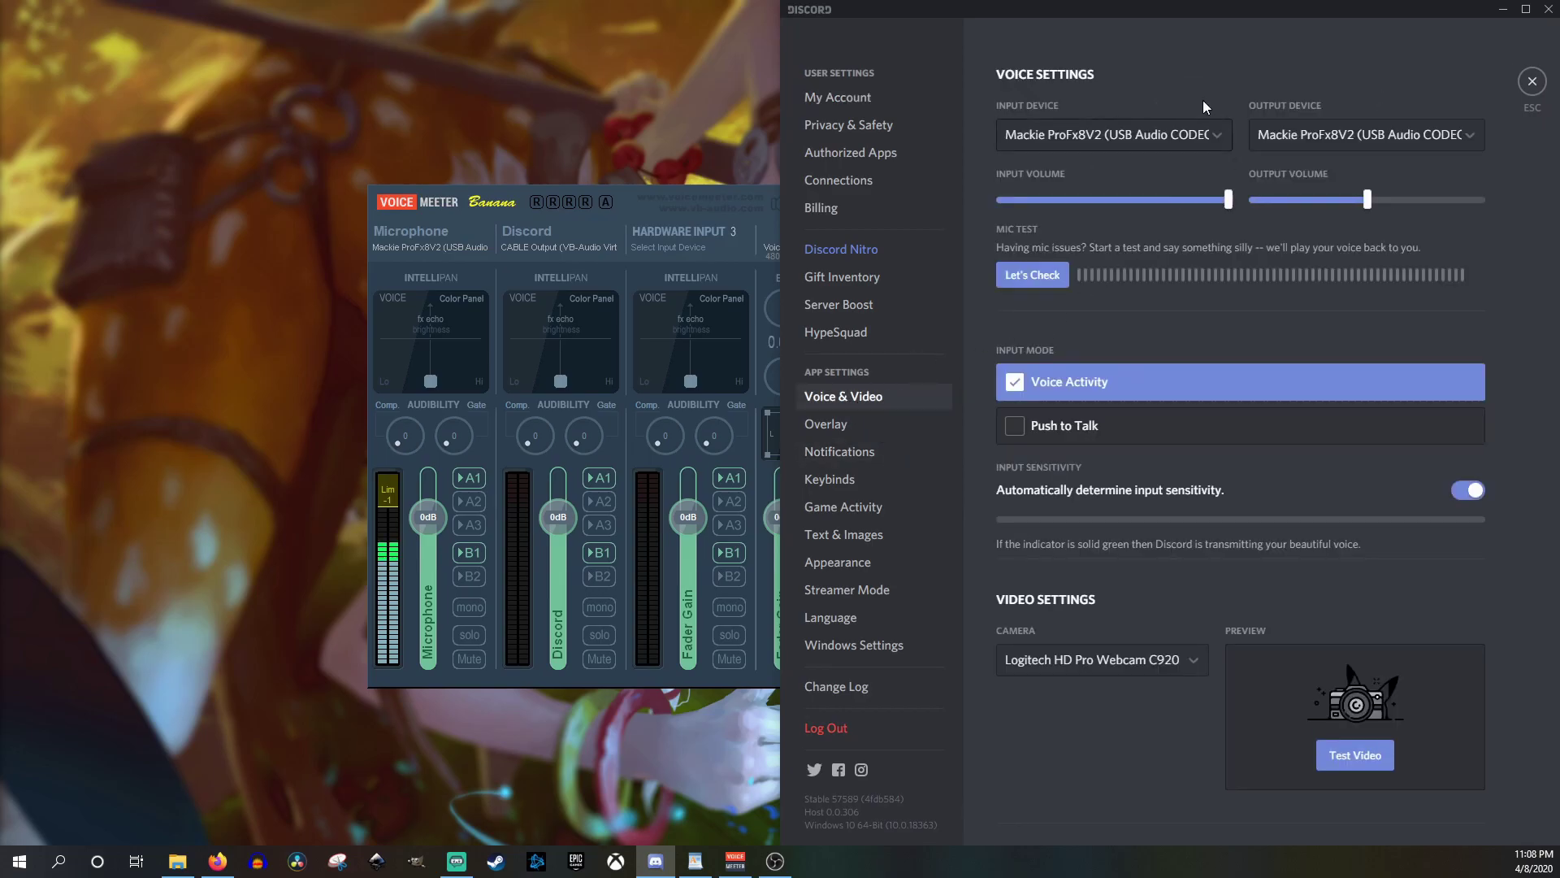
pyautogui.click(1372, 133)
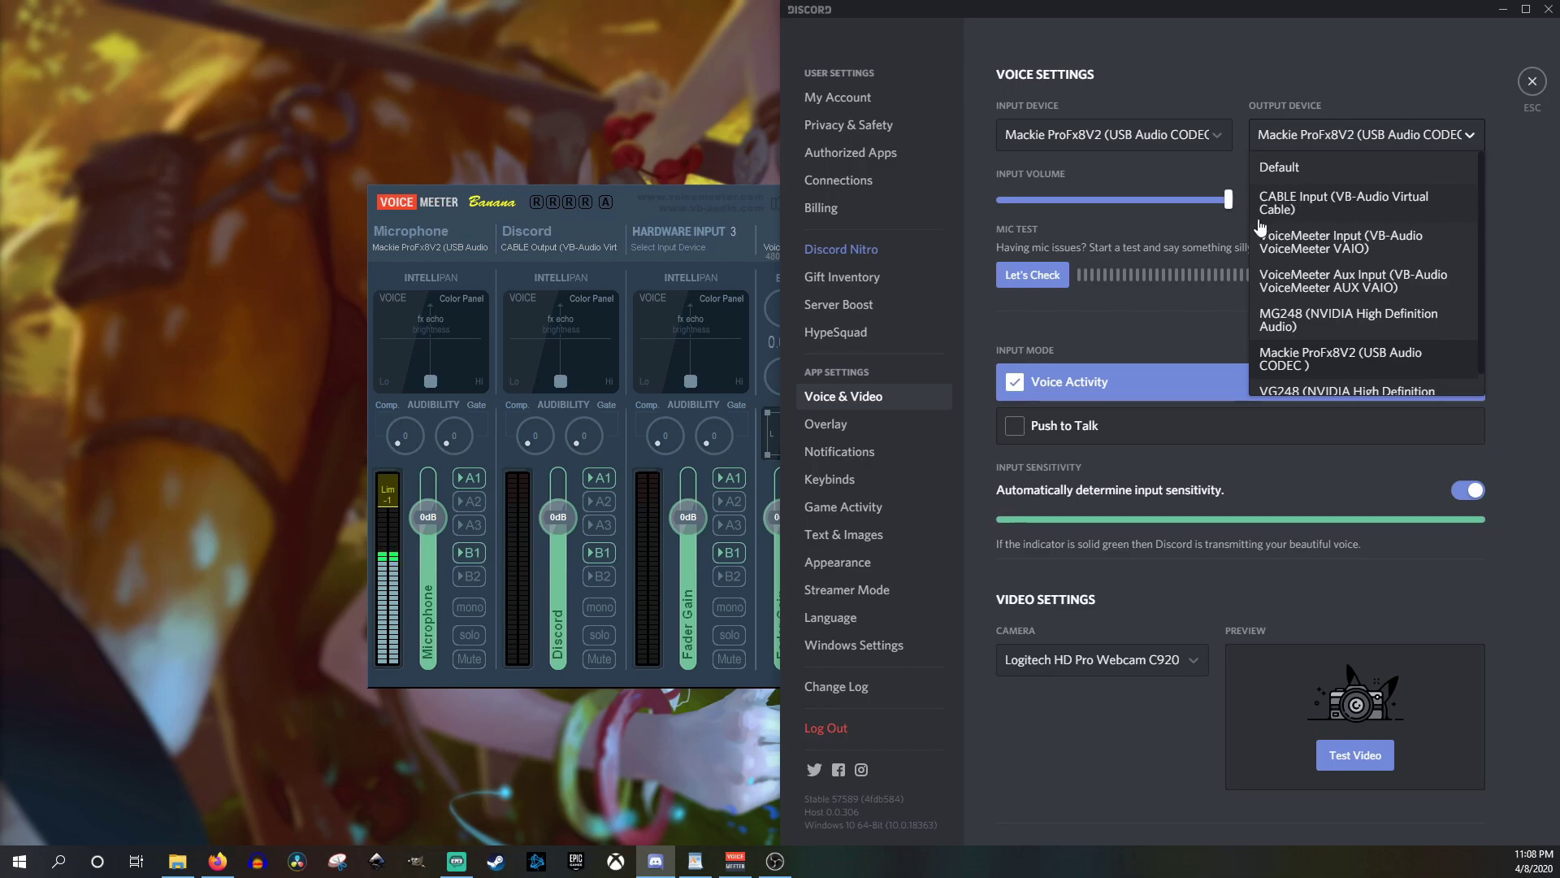
pyautogui.click(1316, 208)
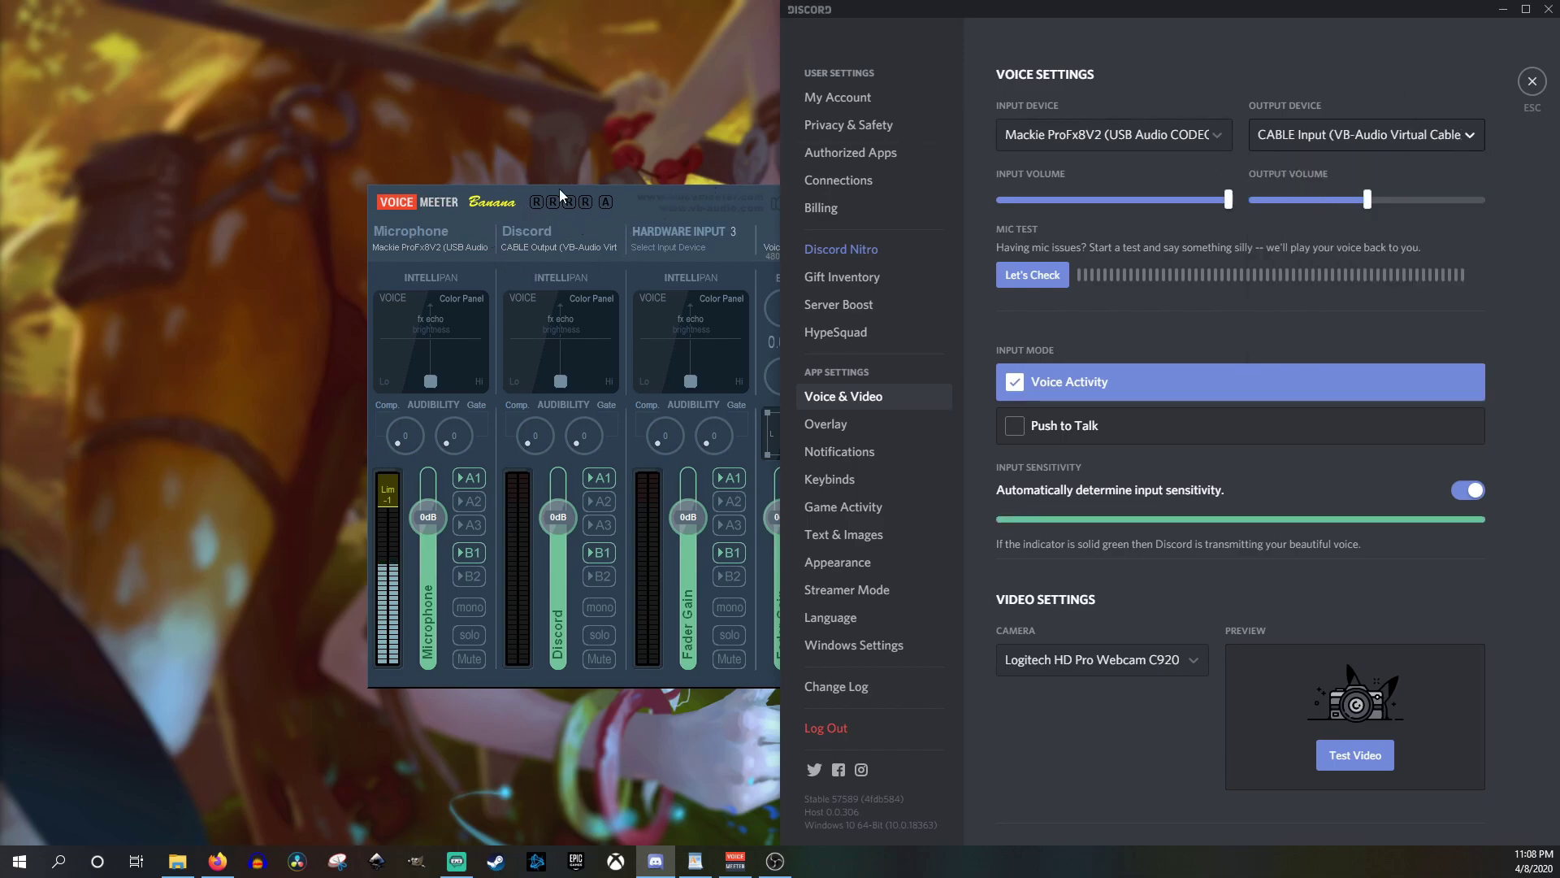
pyautogui.click(1529, 81)
# Step: In Windows Sound's app volume and device preferences, route Discord's output to CABLE Input
pyautogui.click(19, 860)
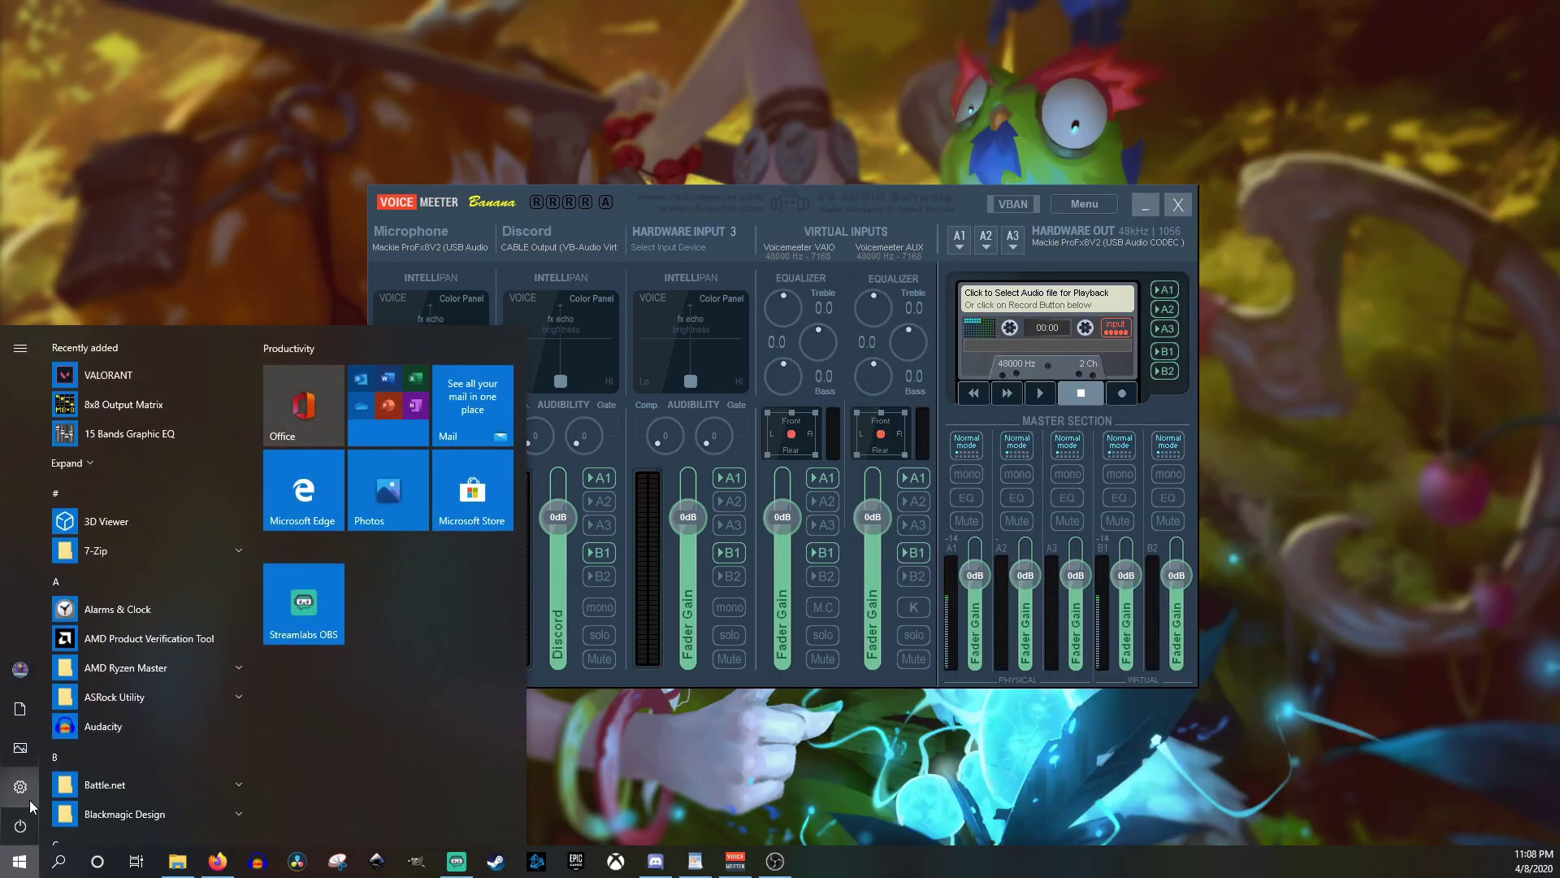
pyautogui.click(30, 801)
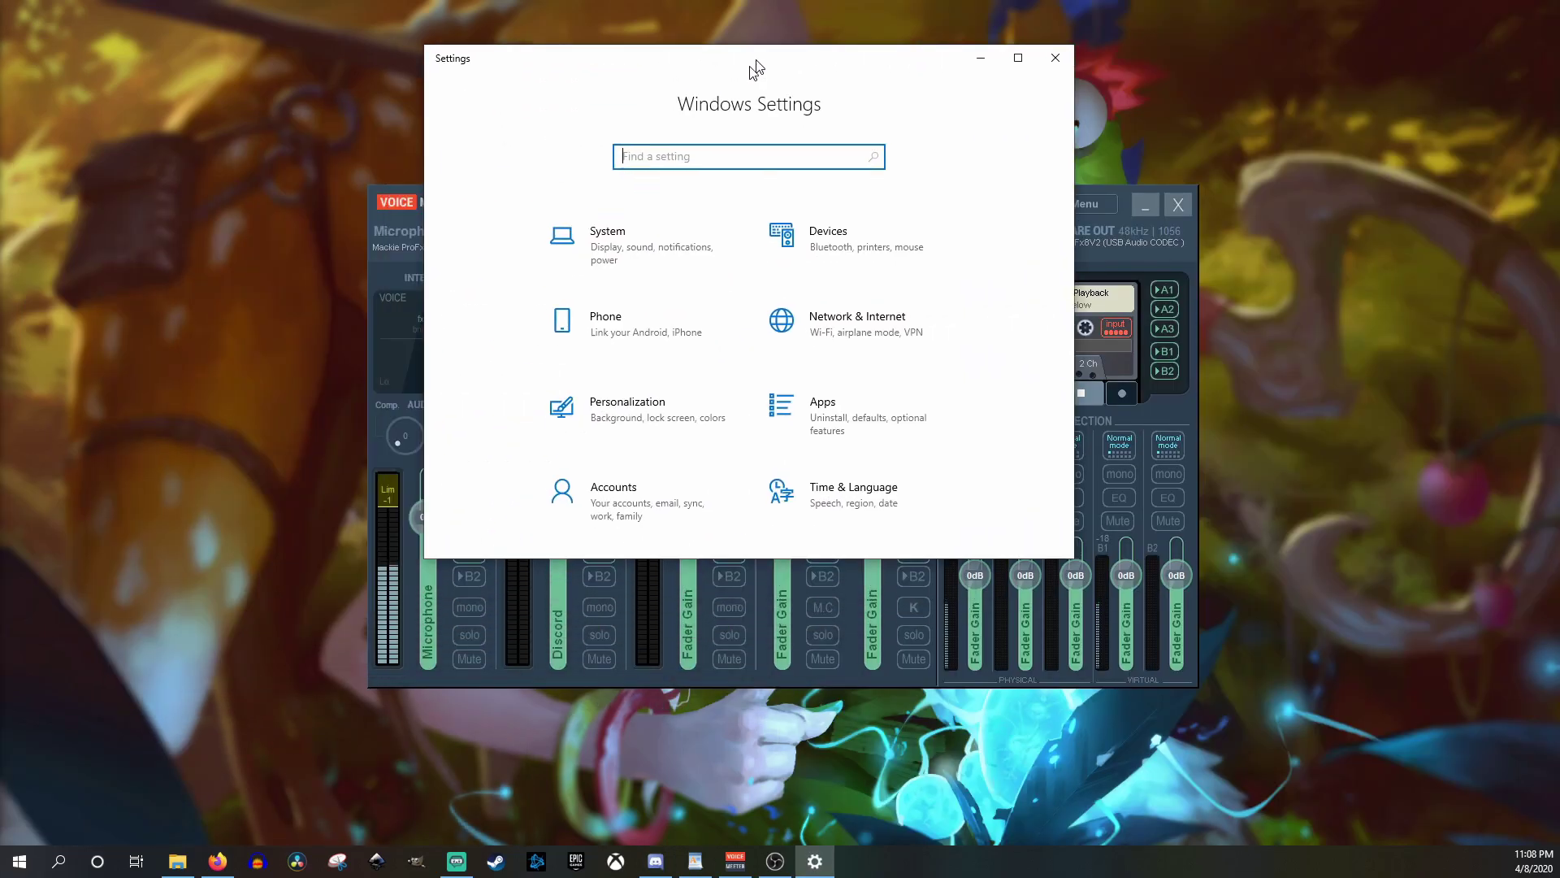
pyautogui.doubleClick(769, 54)
pyautogui.write('sound')
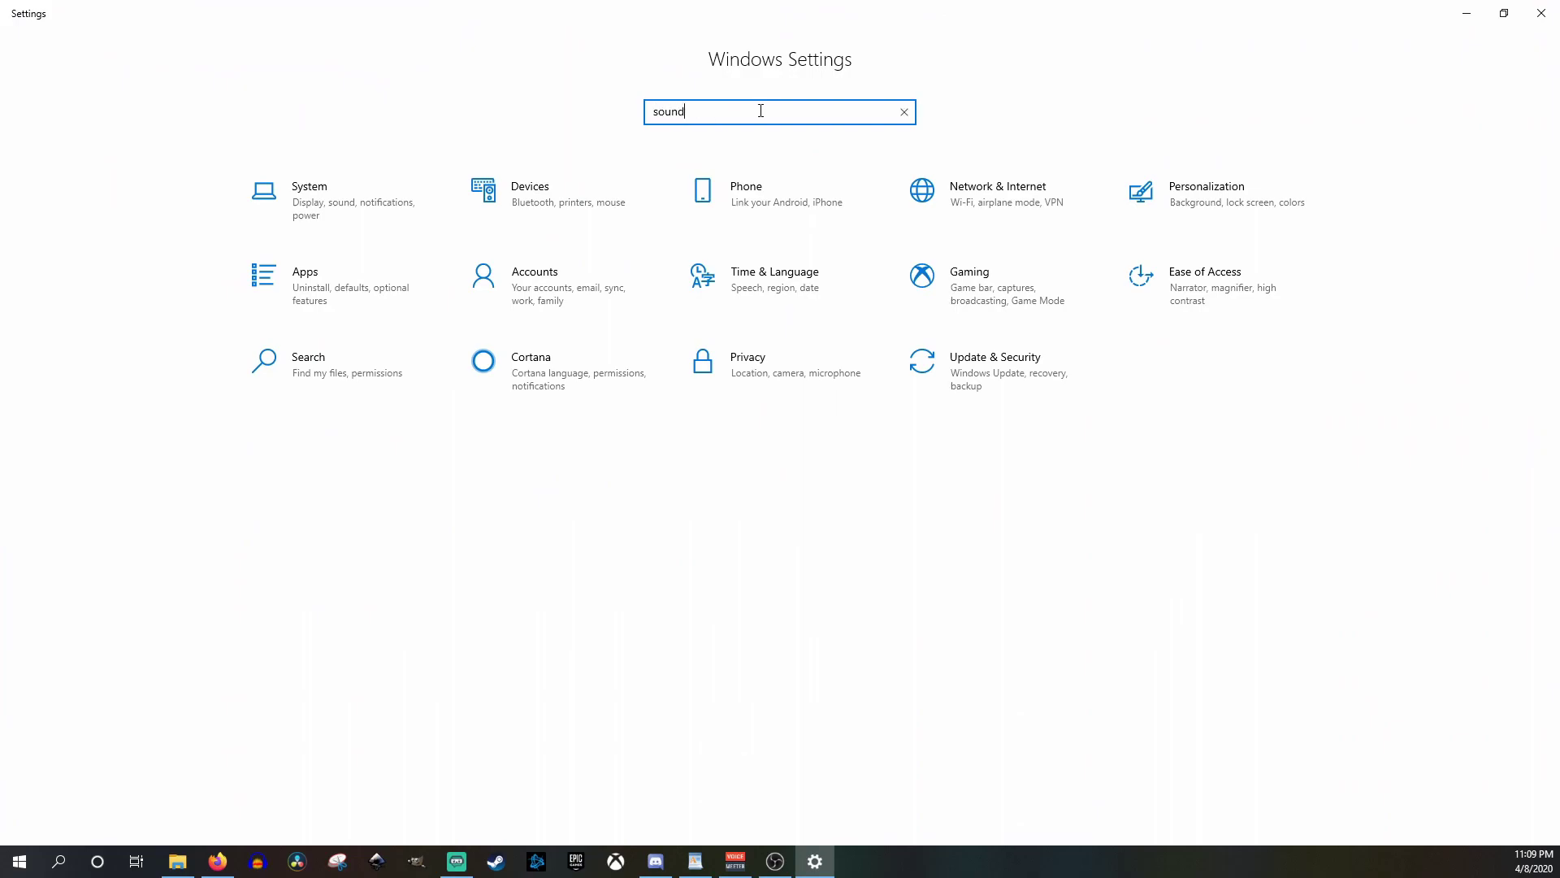
pyautogui.click(749, 153)
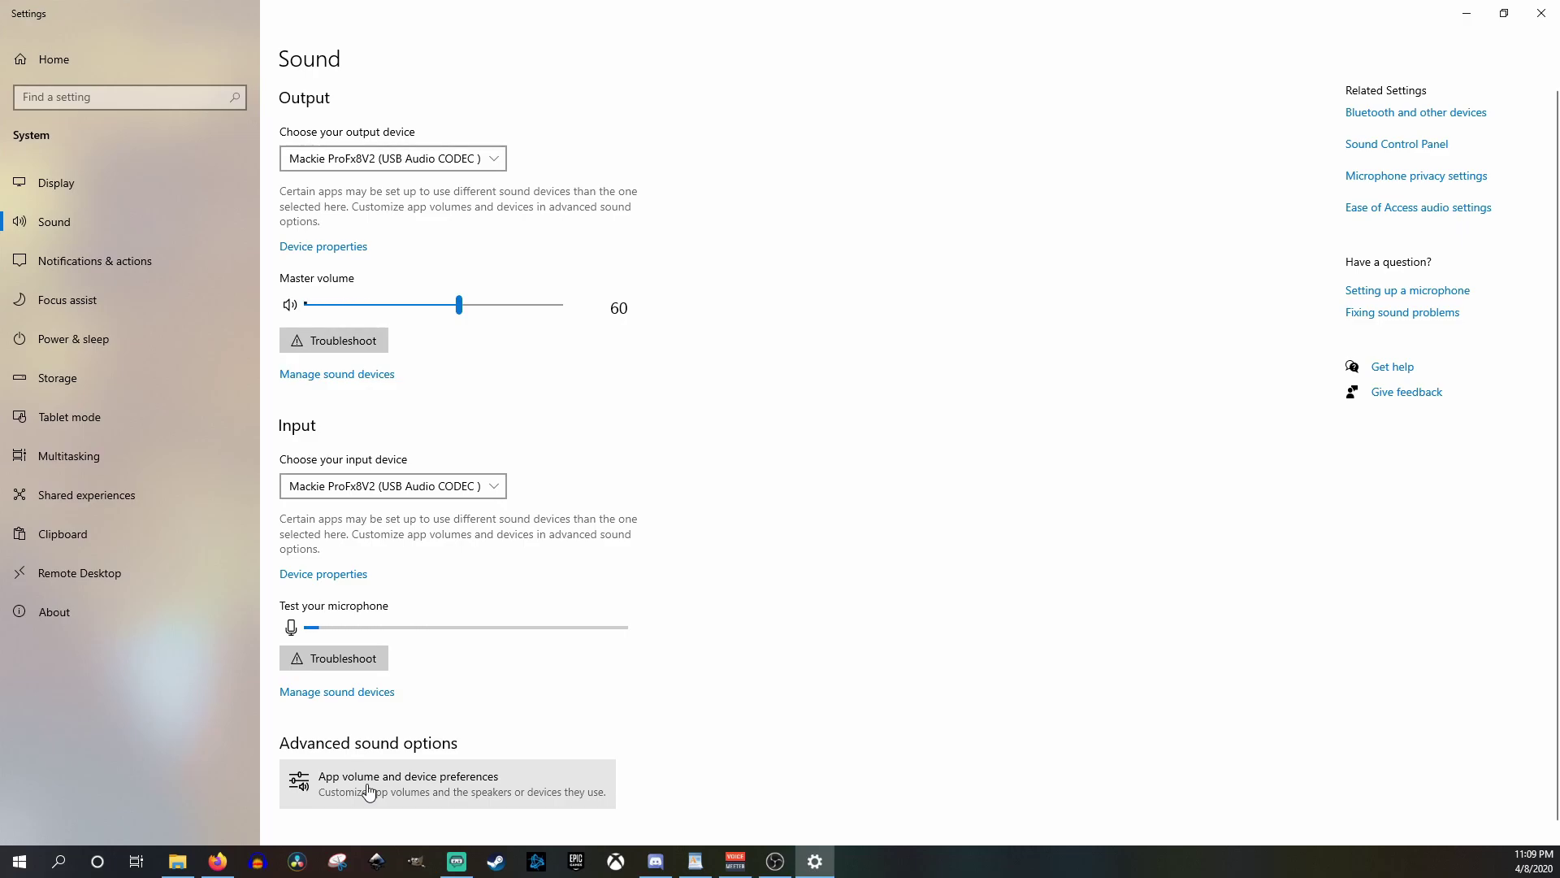
pyautogui.click(368, 790)
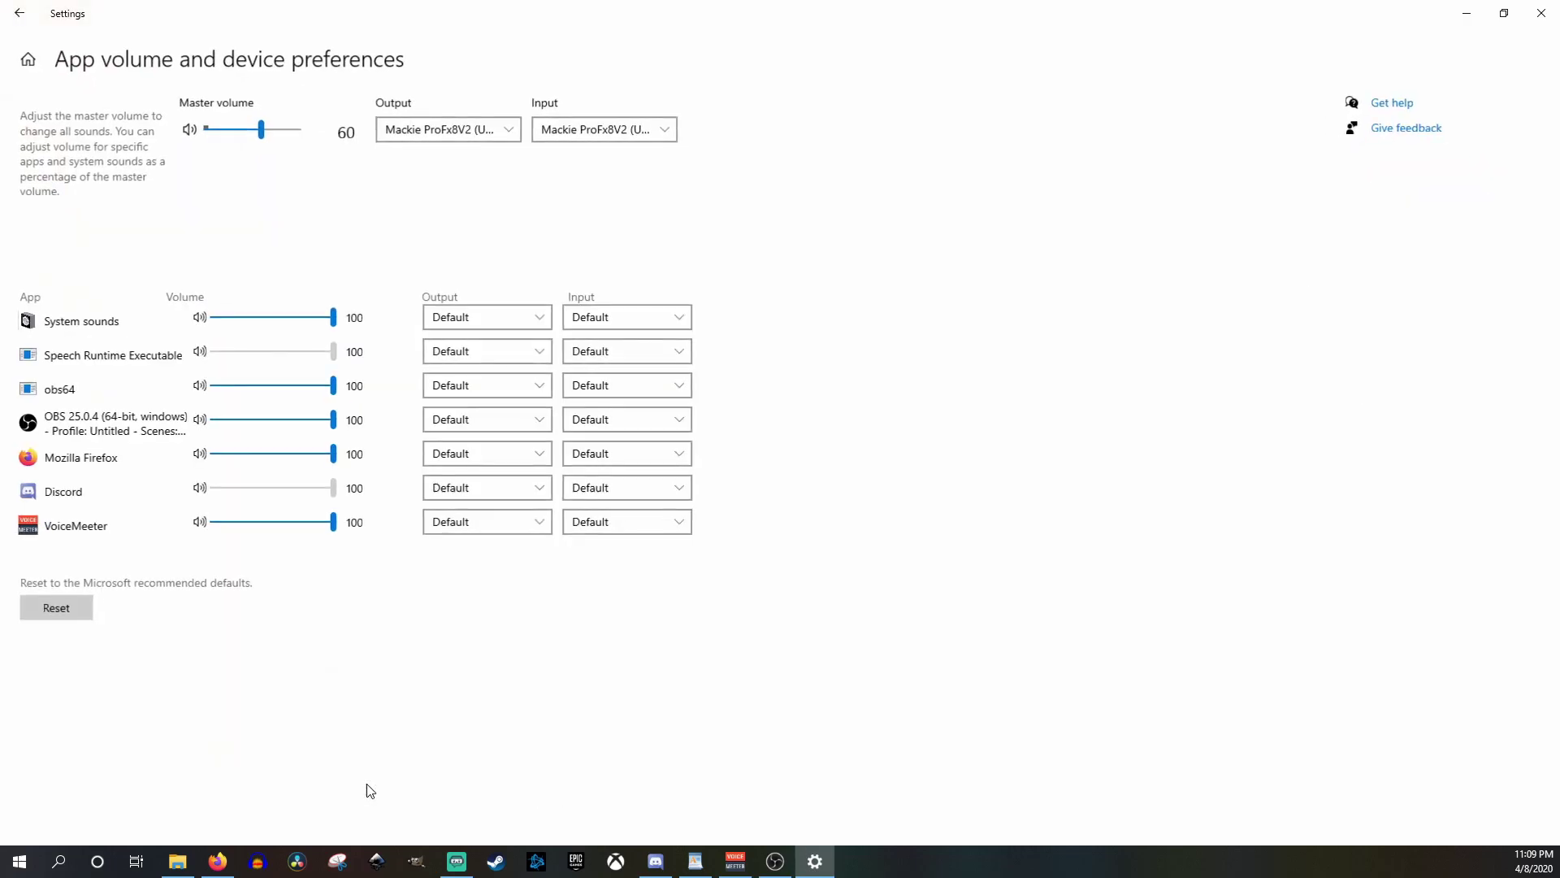
pyautogui.click(524, 453)
pyautogui.click(513, 488)
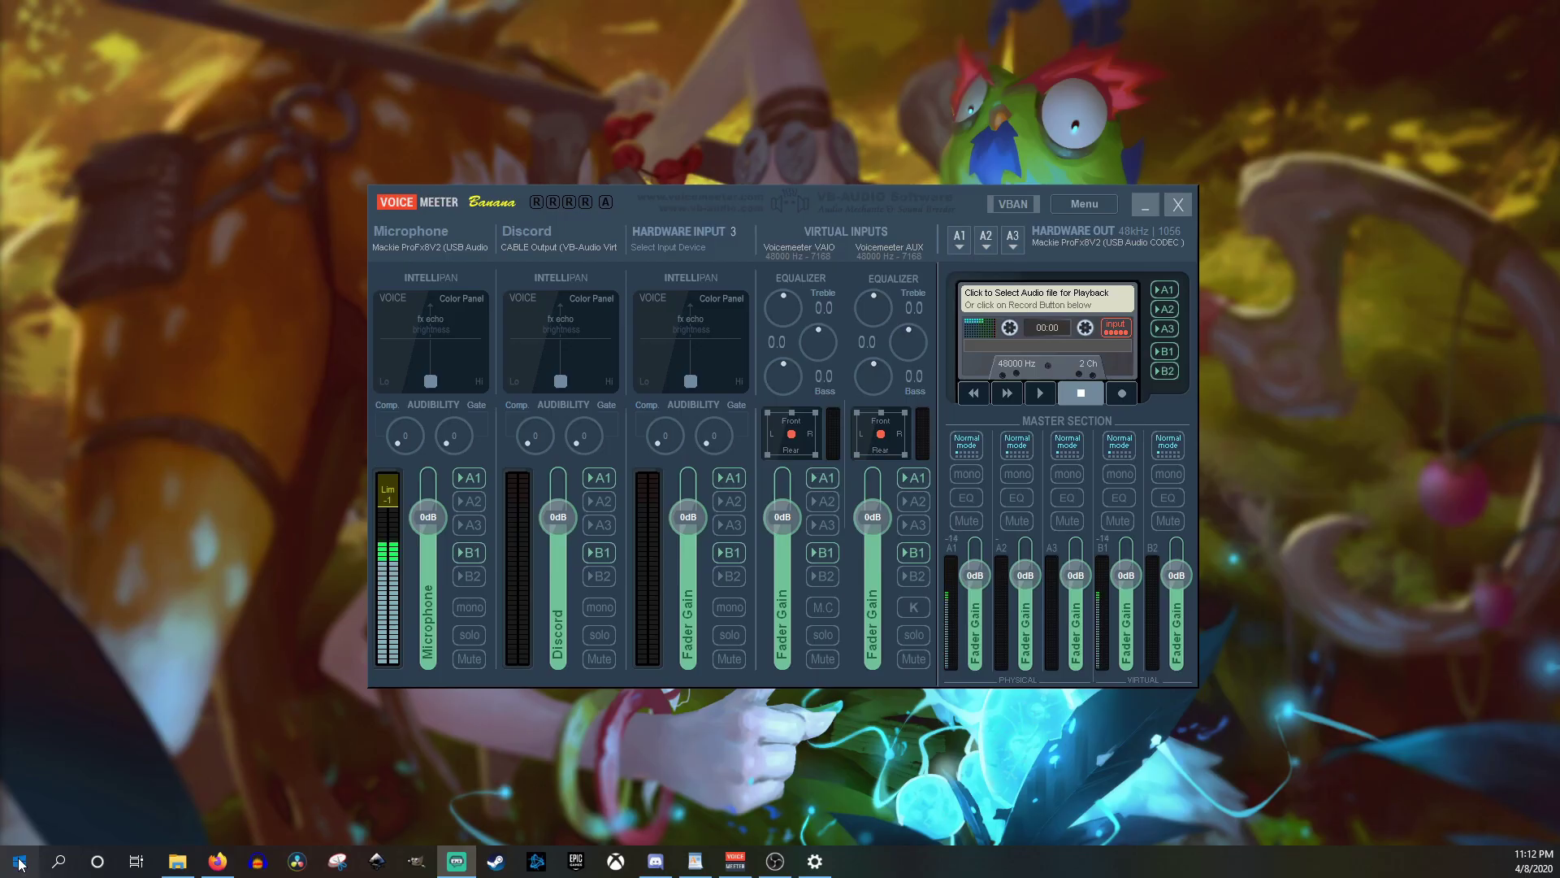
# Step: Make VoiceMeeter Input (VB-Audio VoiceMeeter VAIO) the Windows default output device, then close Settings
pyautogui.click(24, 858)
pyautogui.click(20, 786)
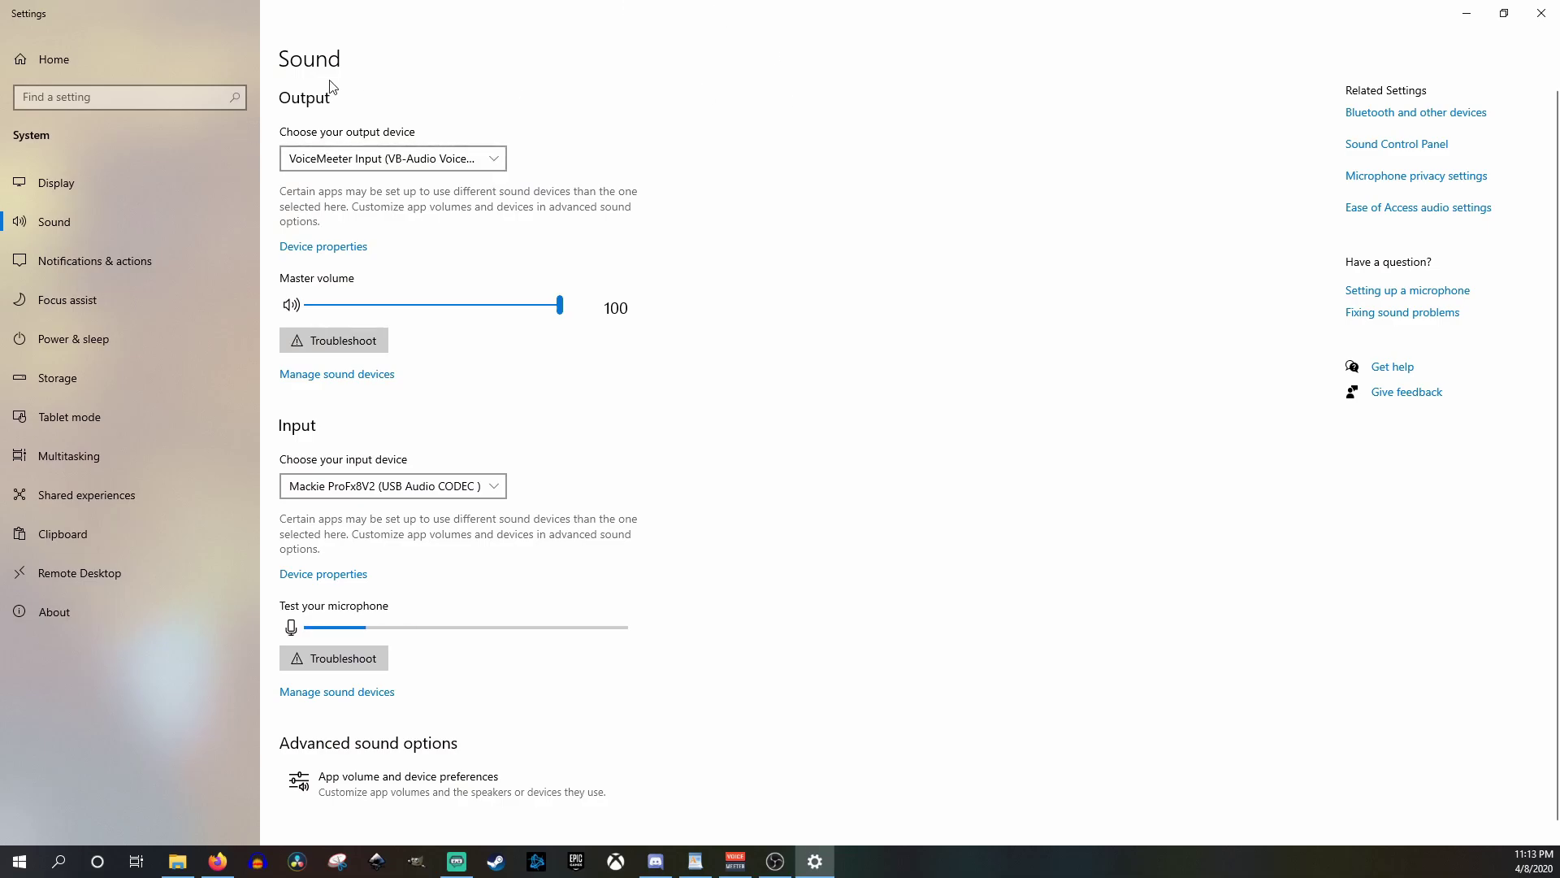
pyautogui.click(390, 158)
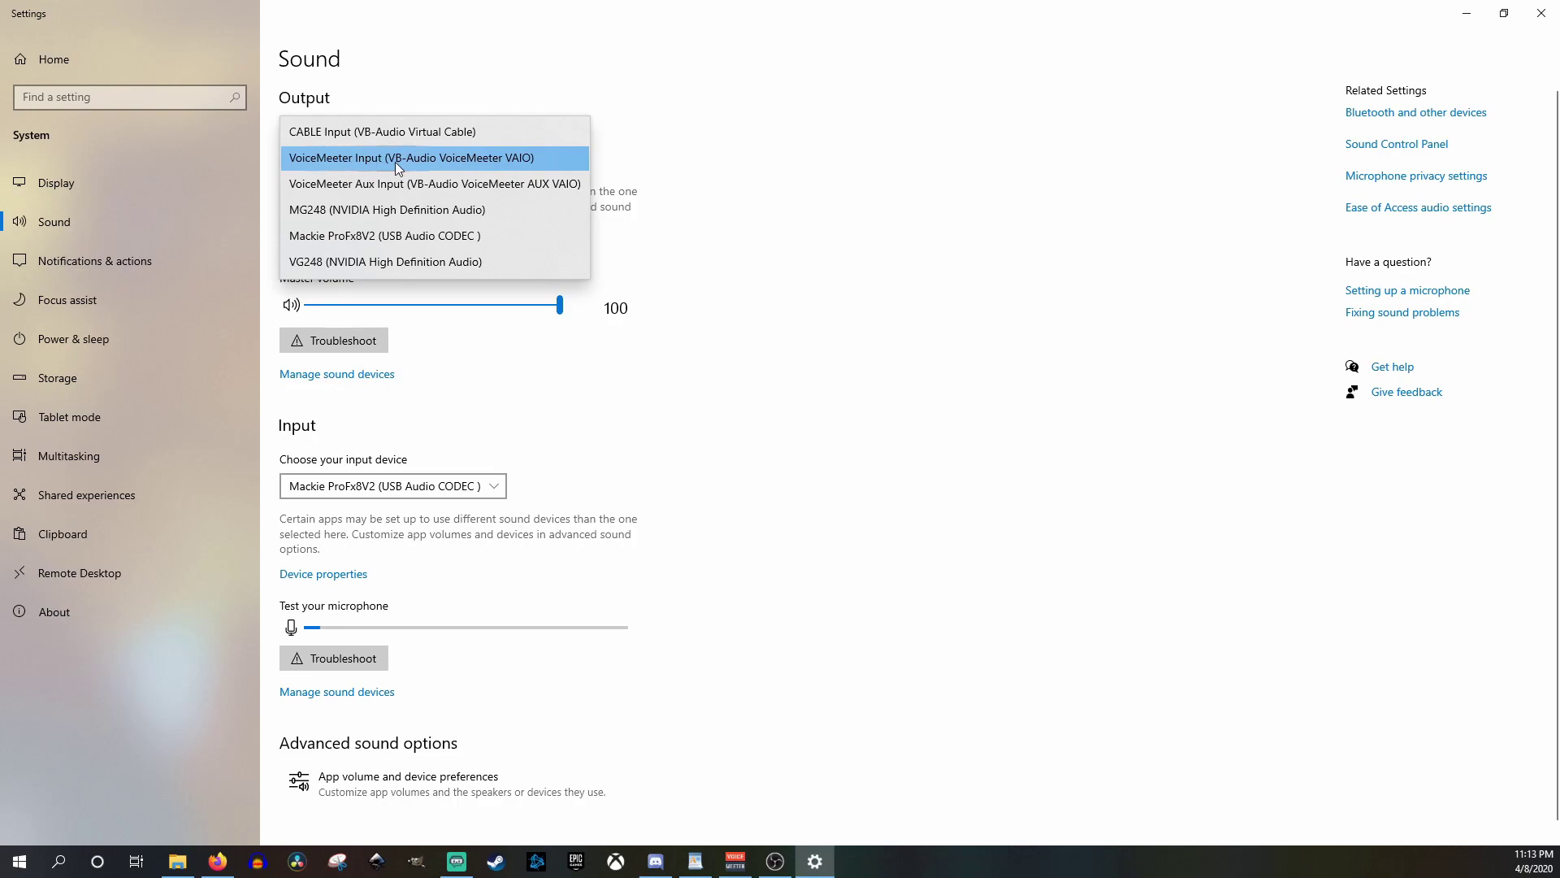
pyautogui.click(452, 159)
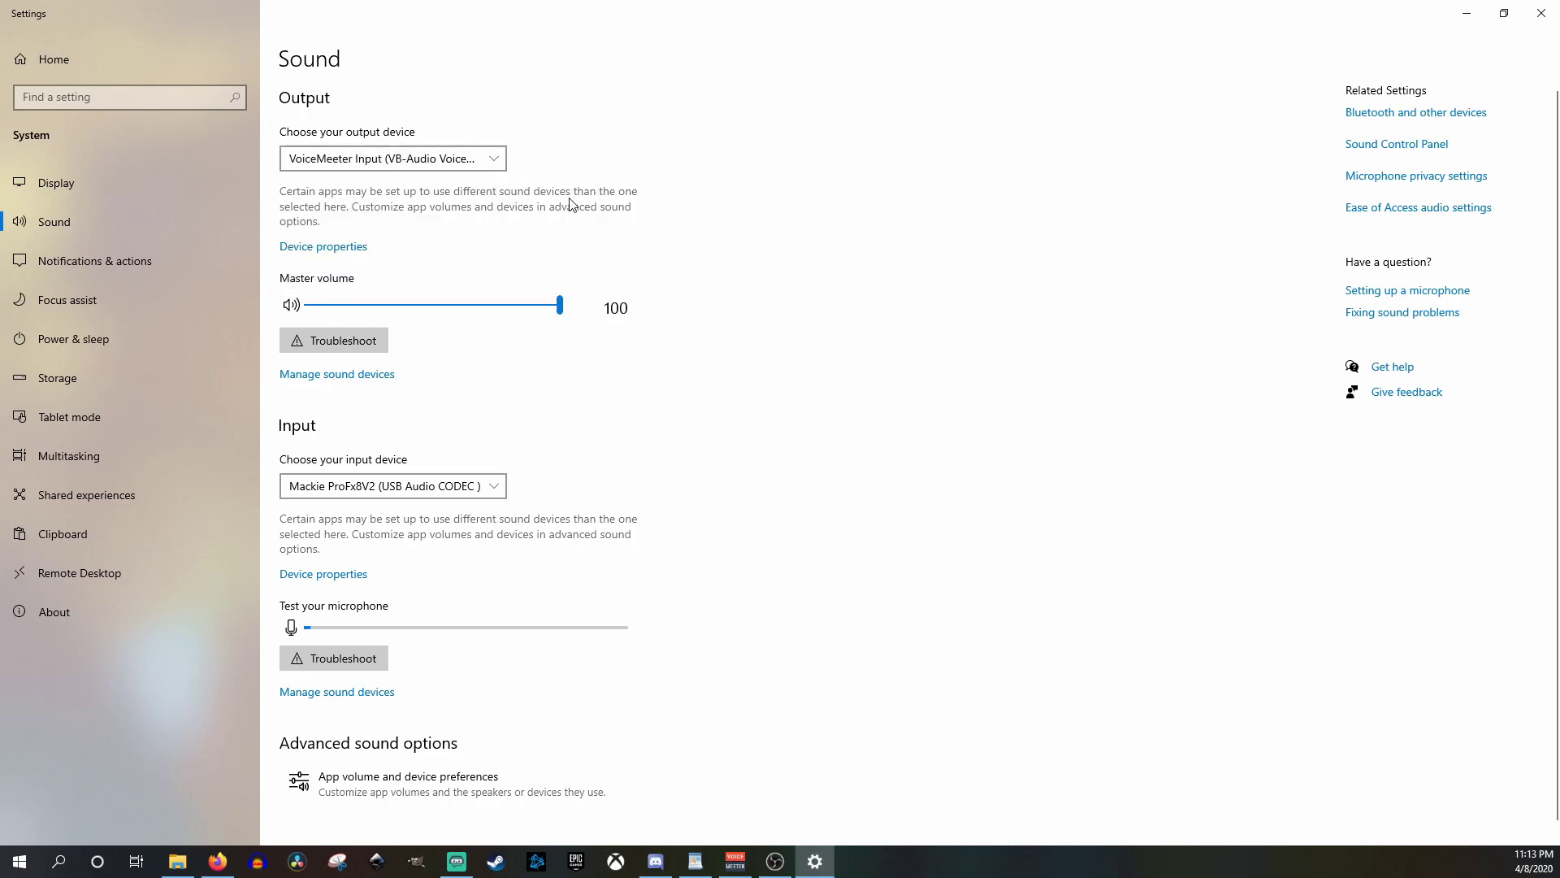
pyautogui.click(1541, 13)
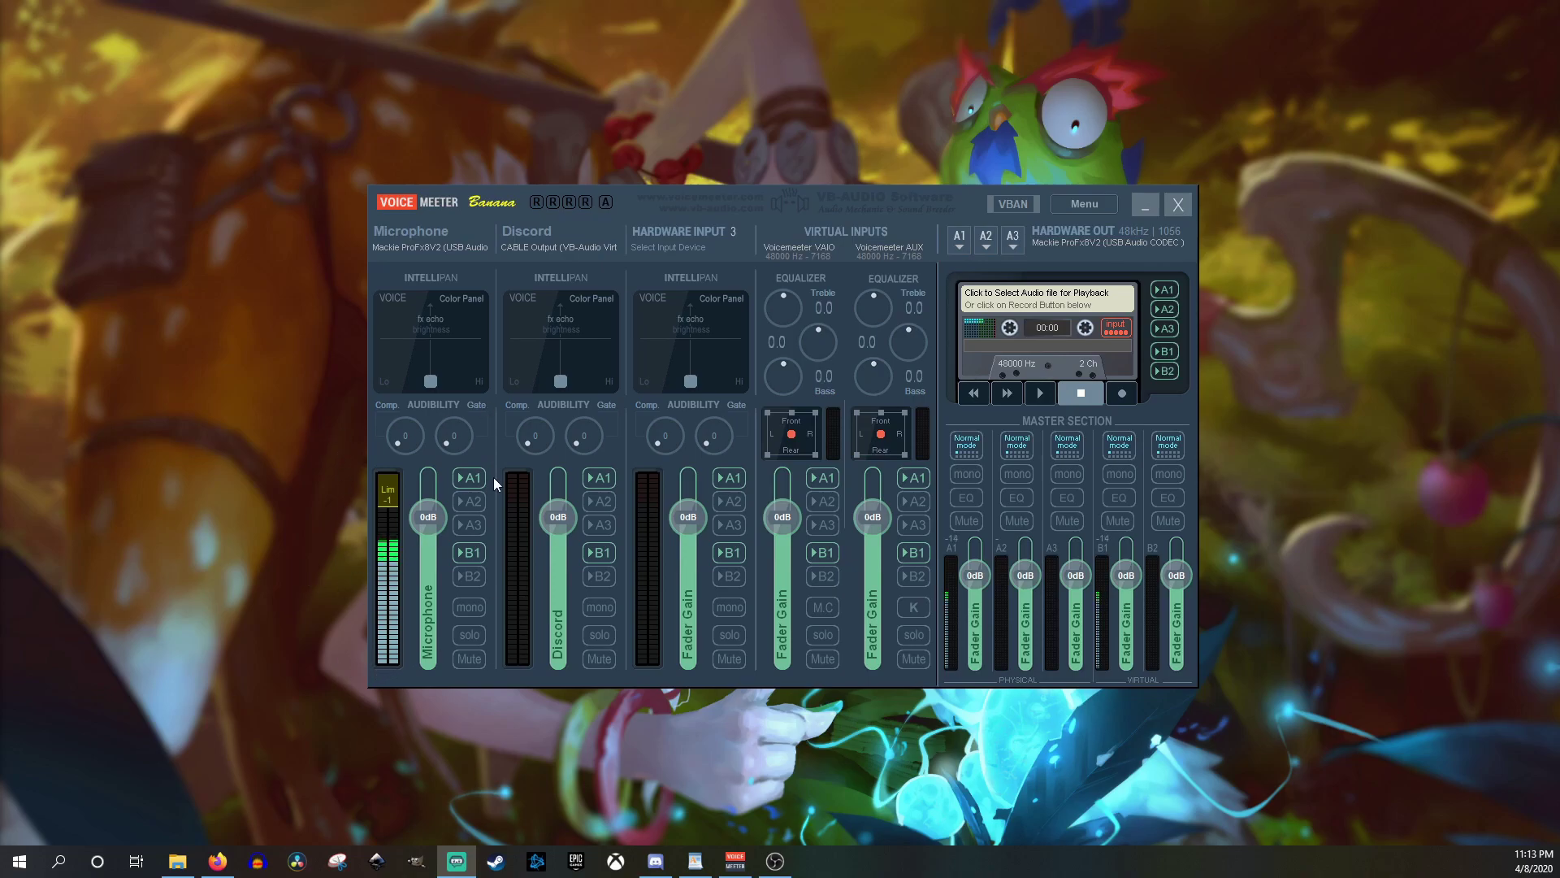
# Step: Mute the Microphone strip in Voicemeeter, leaving its A1 output routing enabled
pyautogui.click(467, 478)
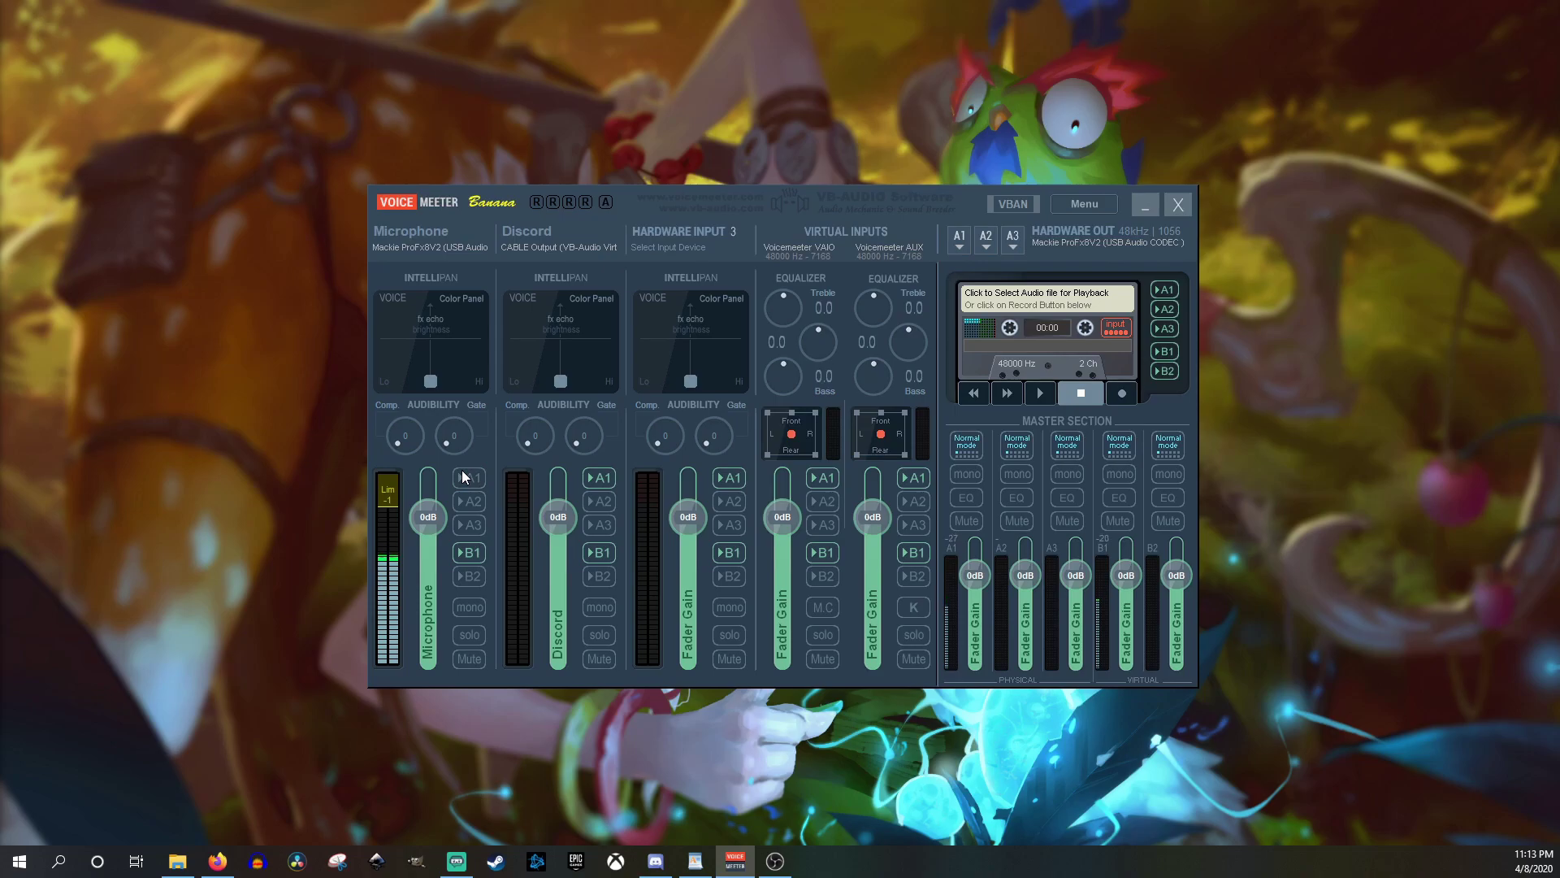
pyautogui.click(465, 478)
pyautogui.click(466, 656)
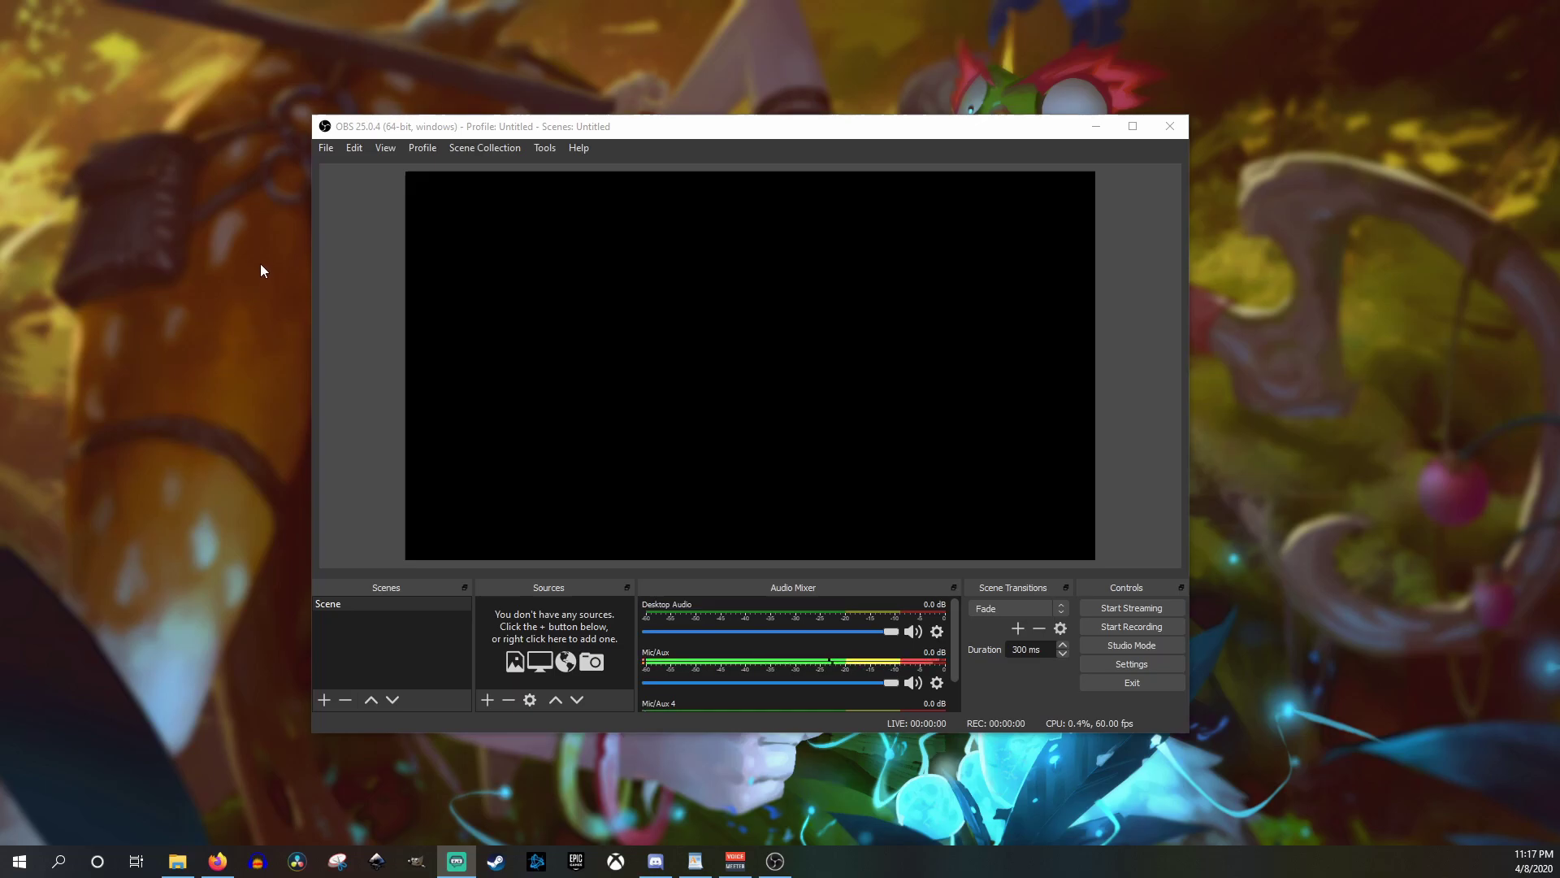
# Step: Go to the Audio page of OBS Settings
pyautogui.click(325, 148)
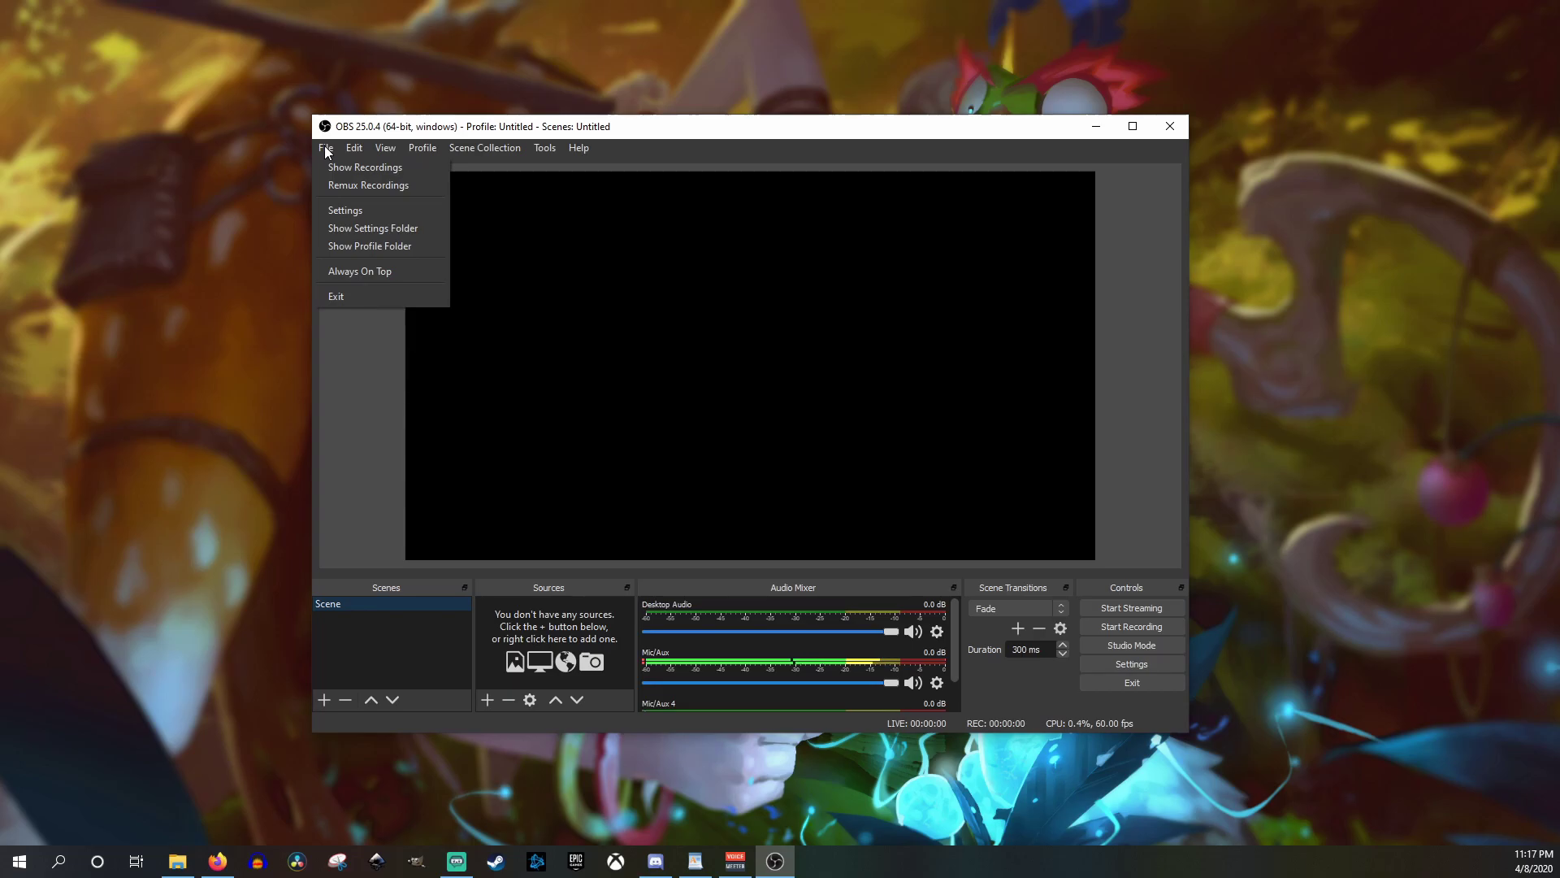
pyautogui.click(334, 210)
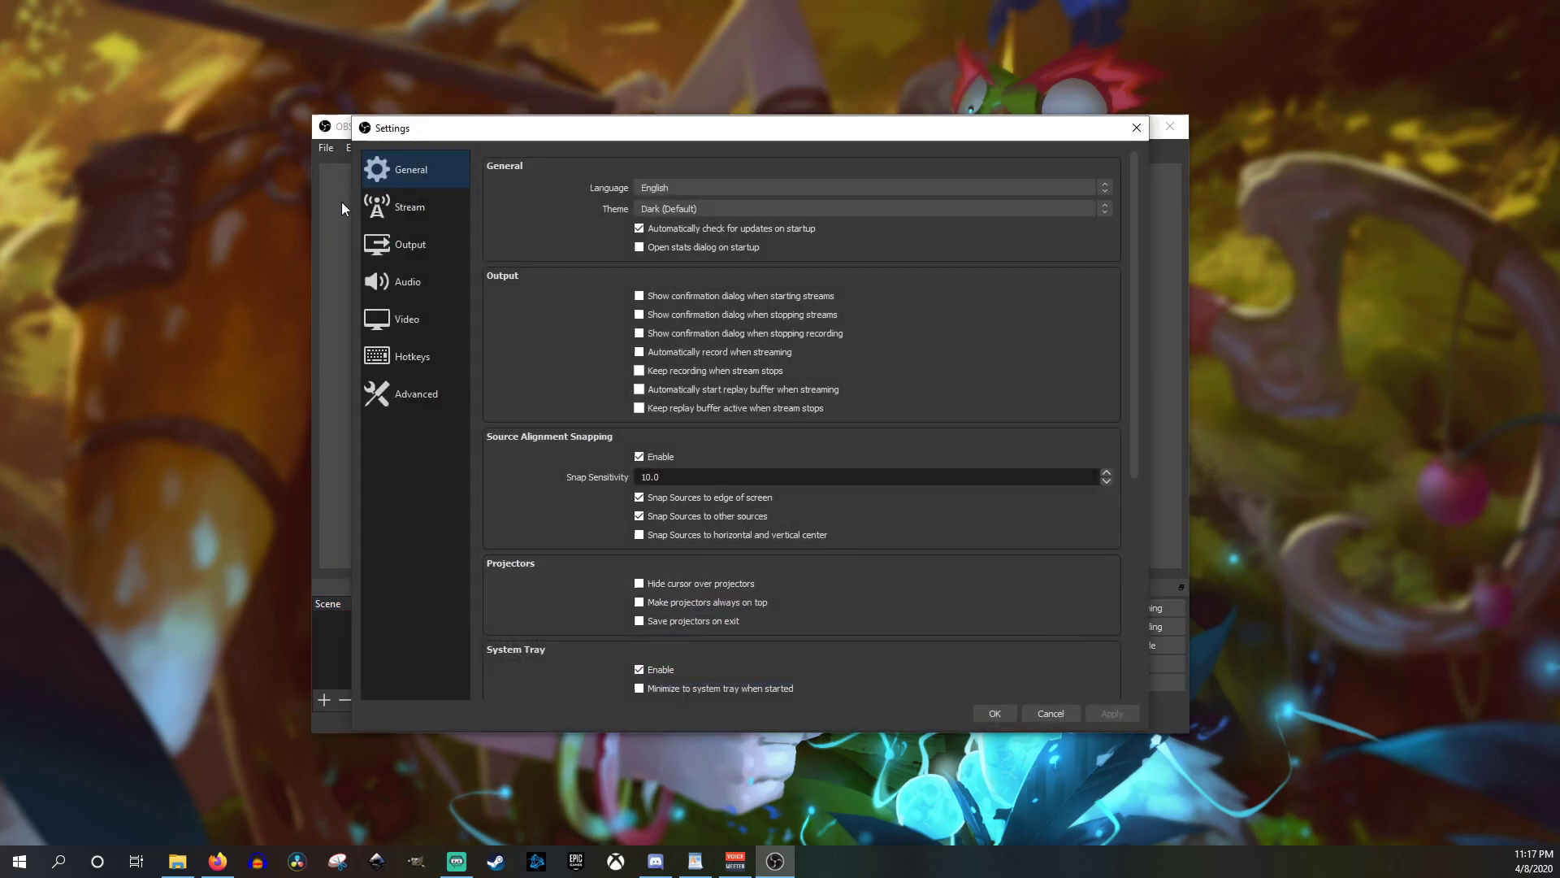
pyautogui.click(407, 286)
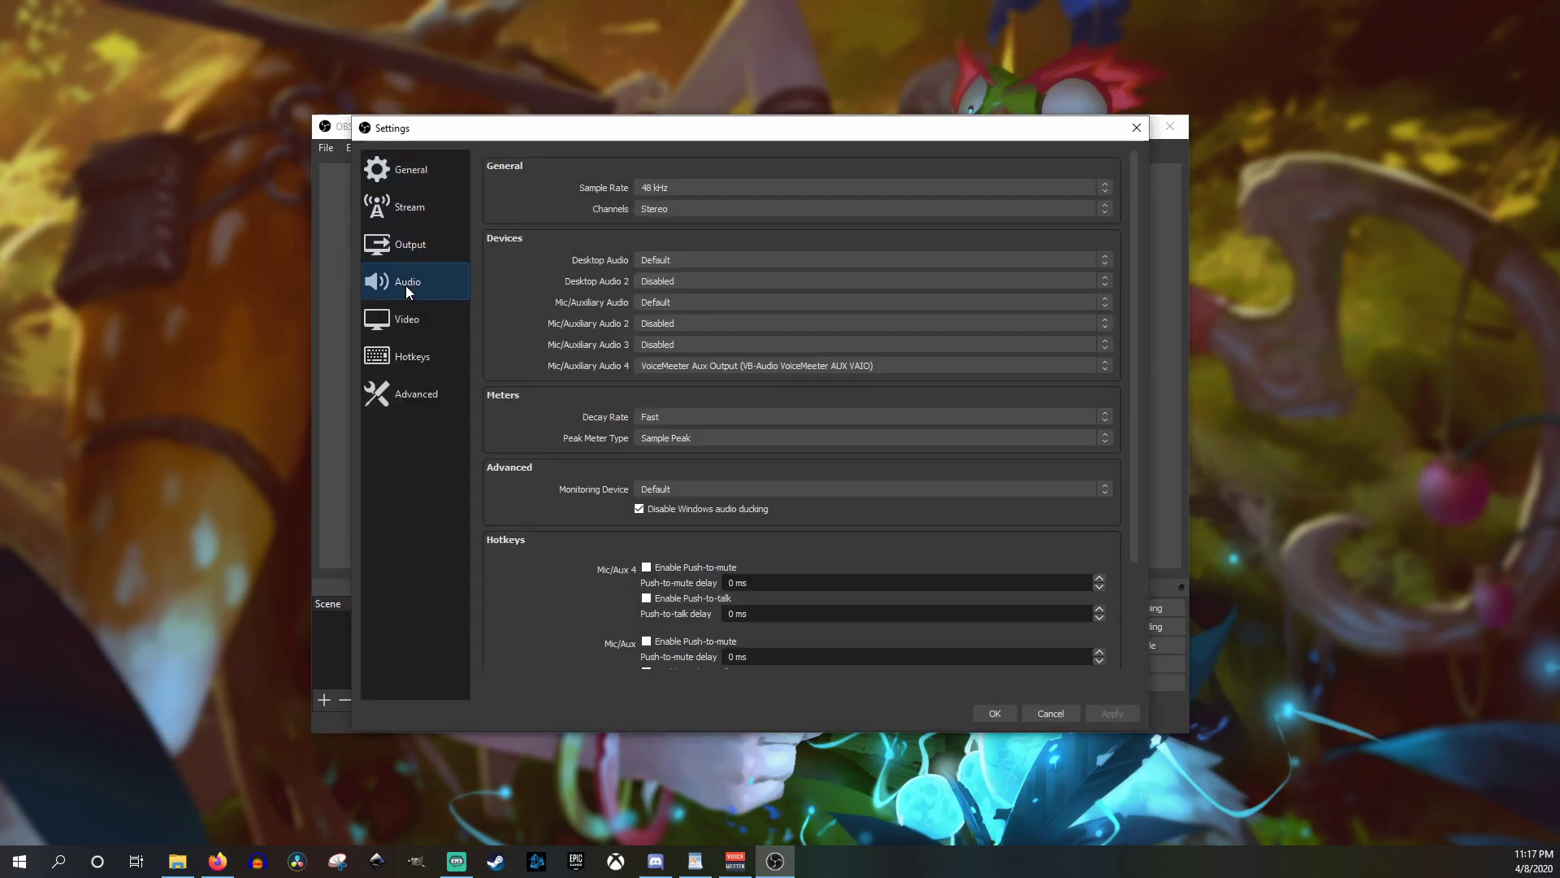
# Step: Set Desktop Audio, Mic/Auxiliary Audio and Mic/Auxiliary Audio 4 to Disabled
pyautogui.click(669, 260)
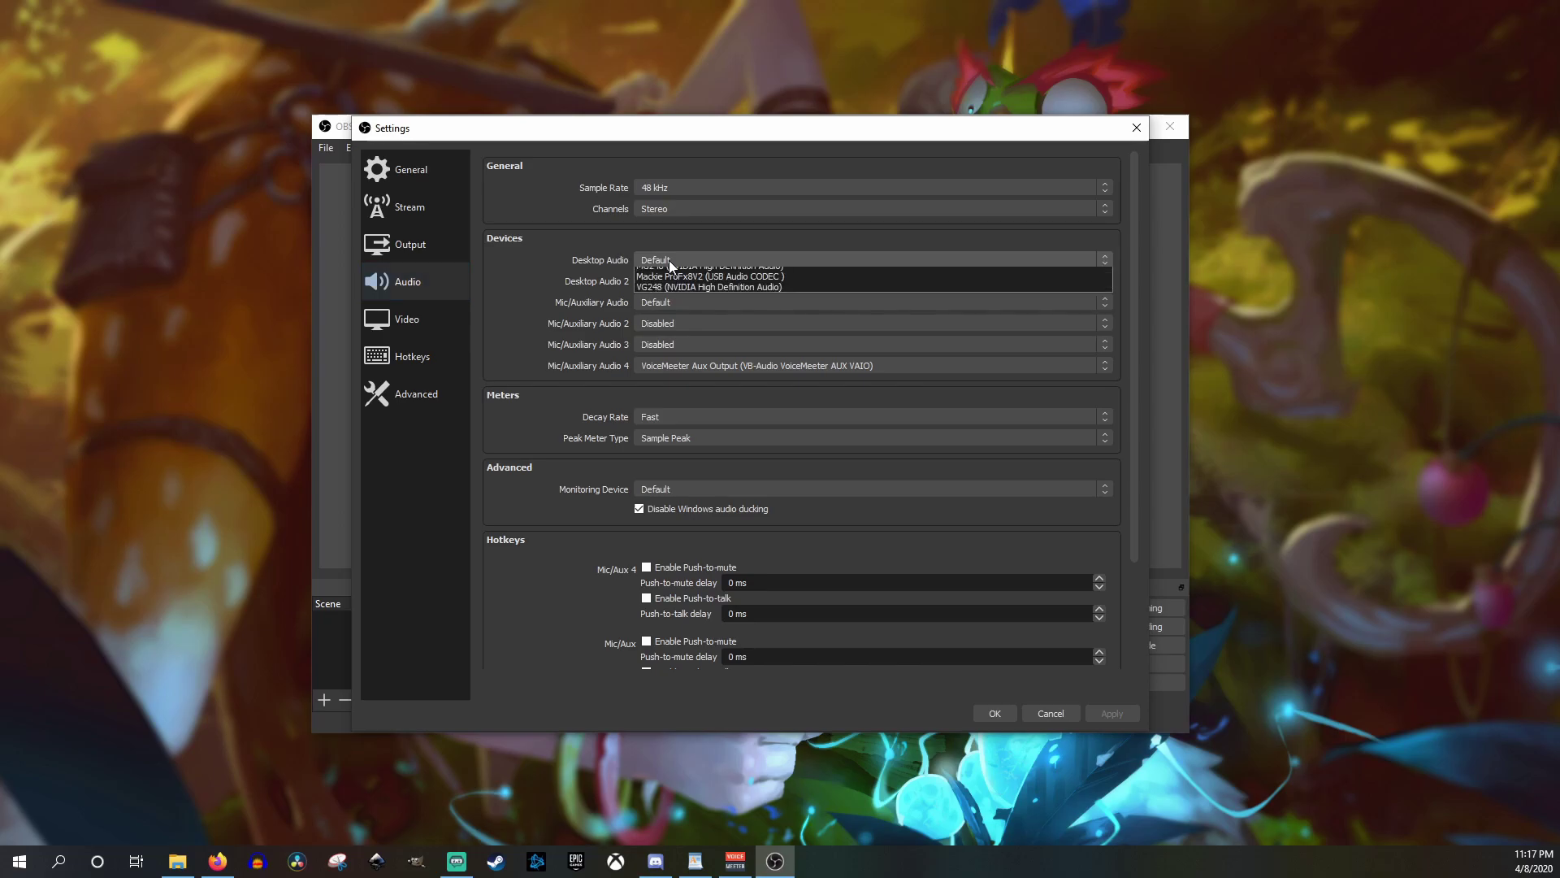
pyautogui.click(668, 270)
pyautogui.click(671, 302)
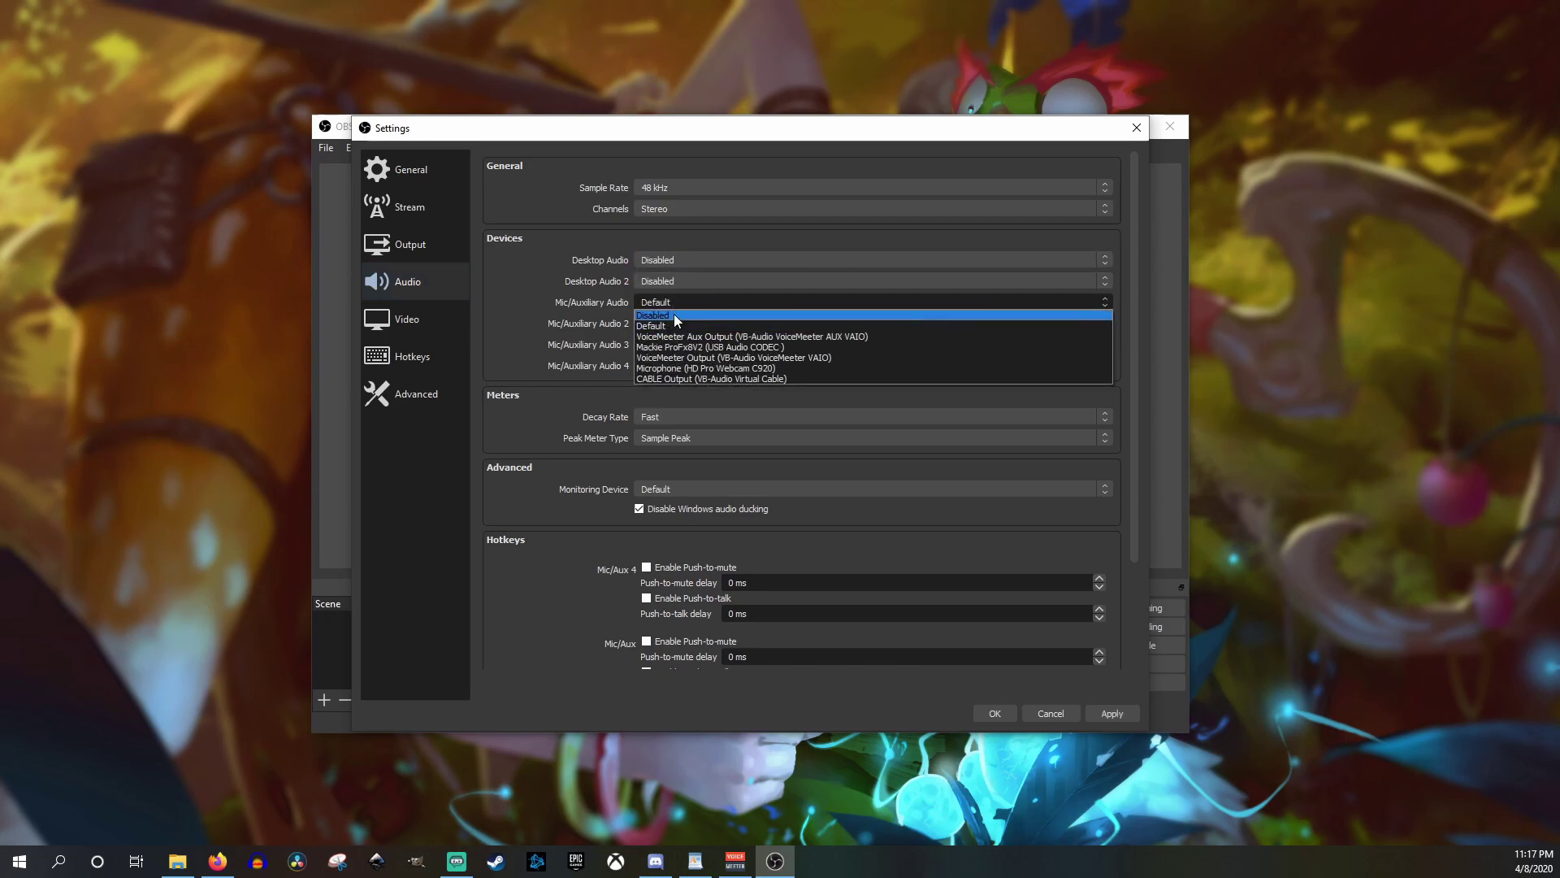
pyautogui.click(675, 313)
pyautogui.click(665, 368)
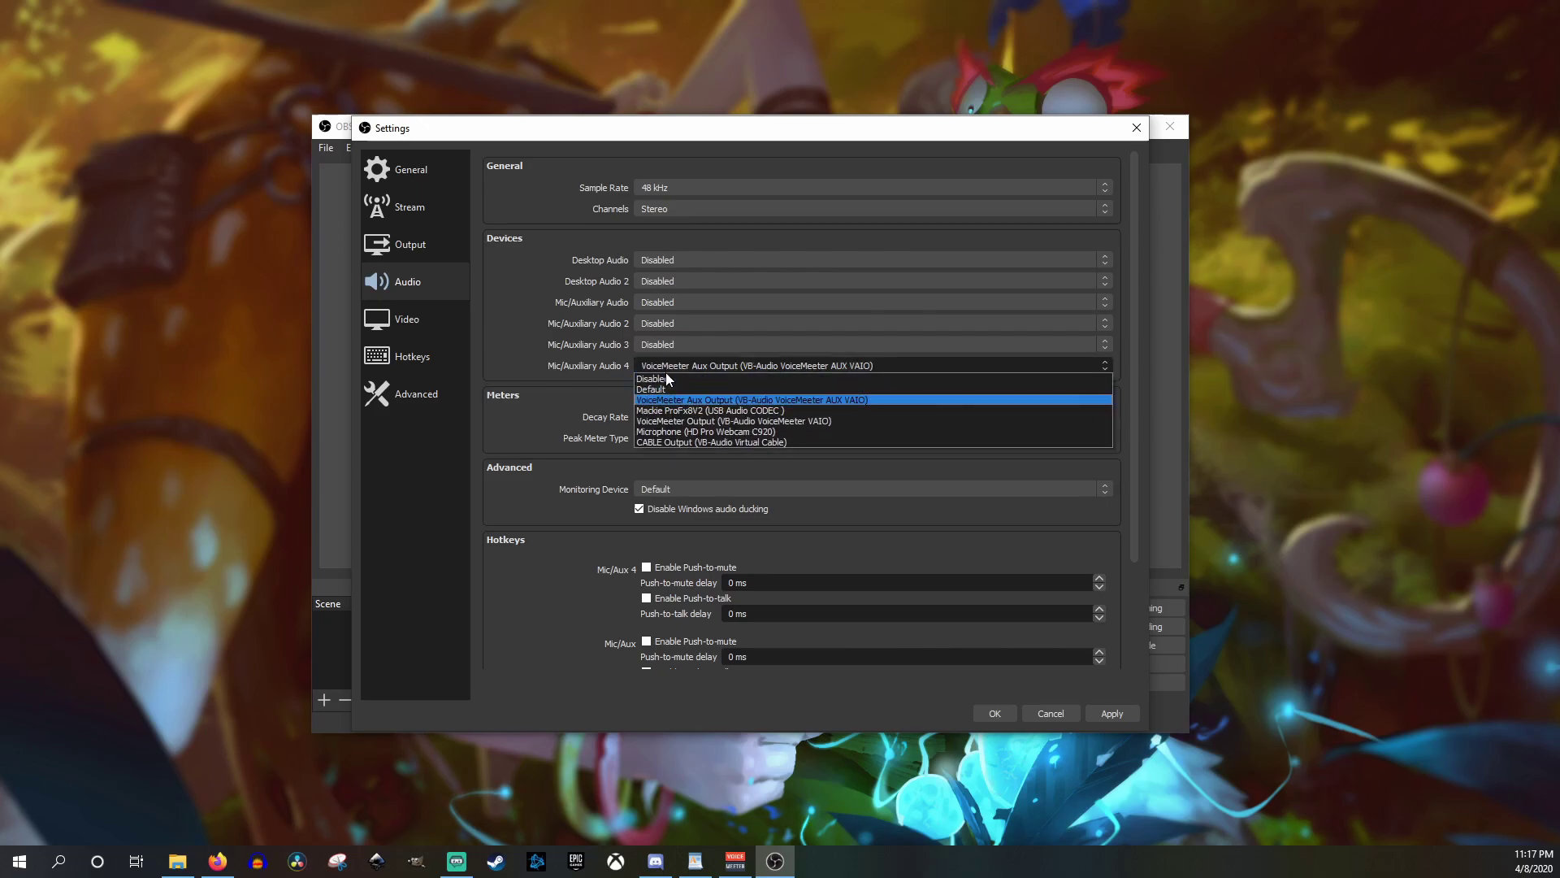
pyautogui.click(666, 377)
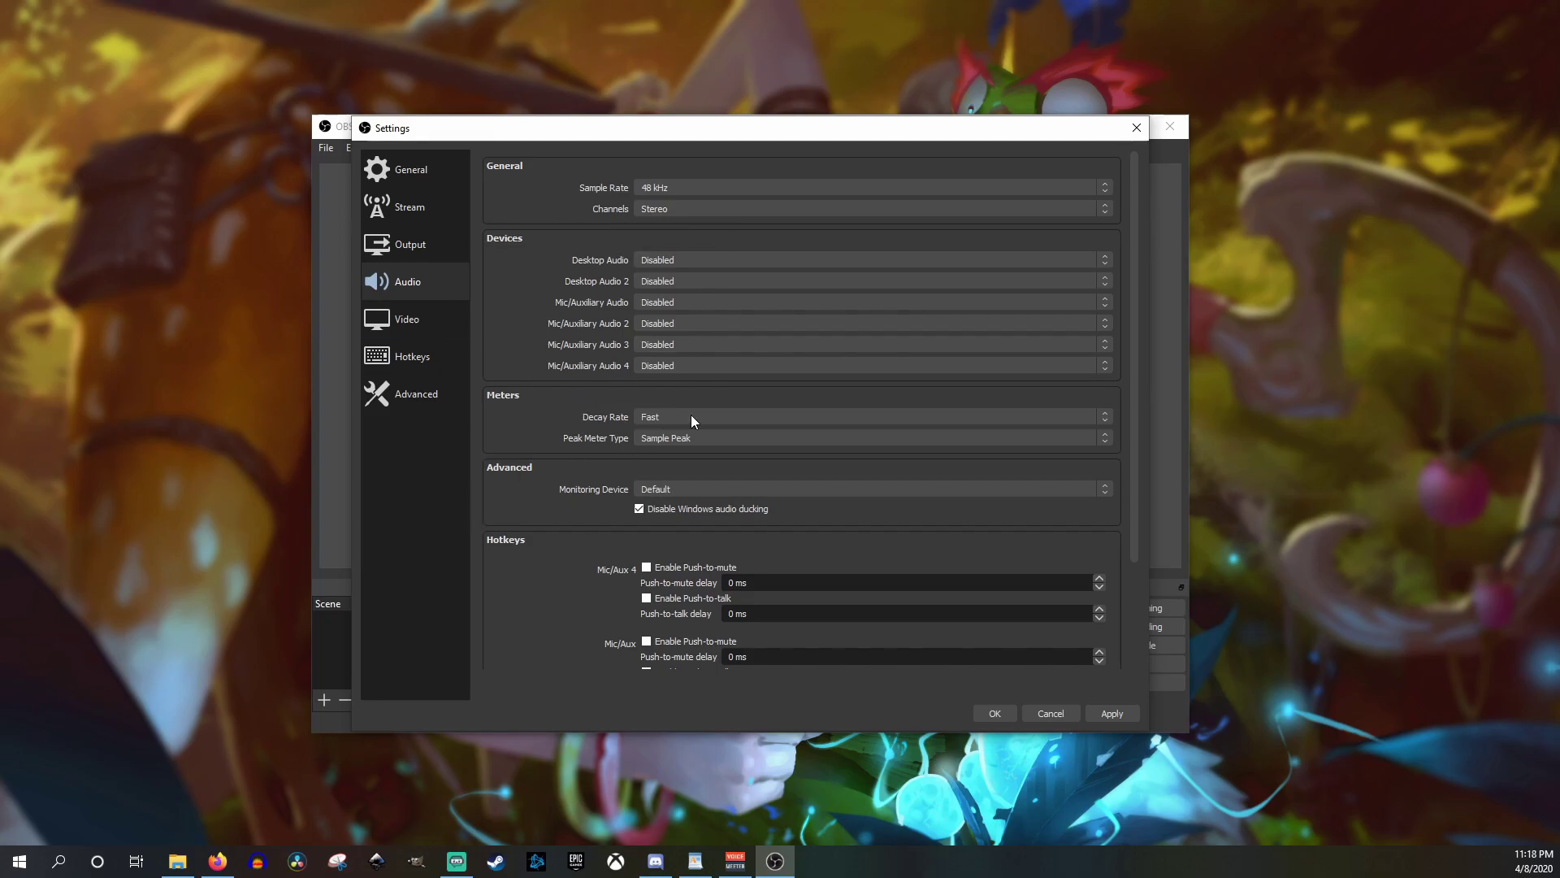
# Step: On the Output page, keep Advanced mode, stream on audio track 3, then view Recording settings
pyautogui.click(421, 244)
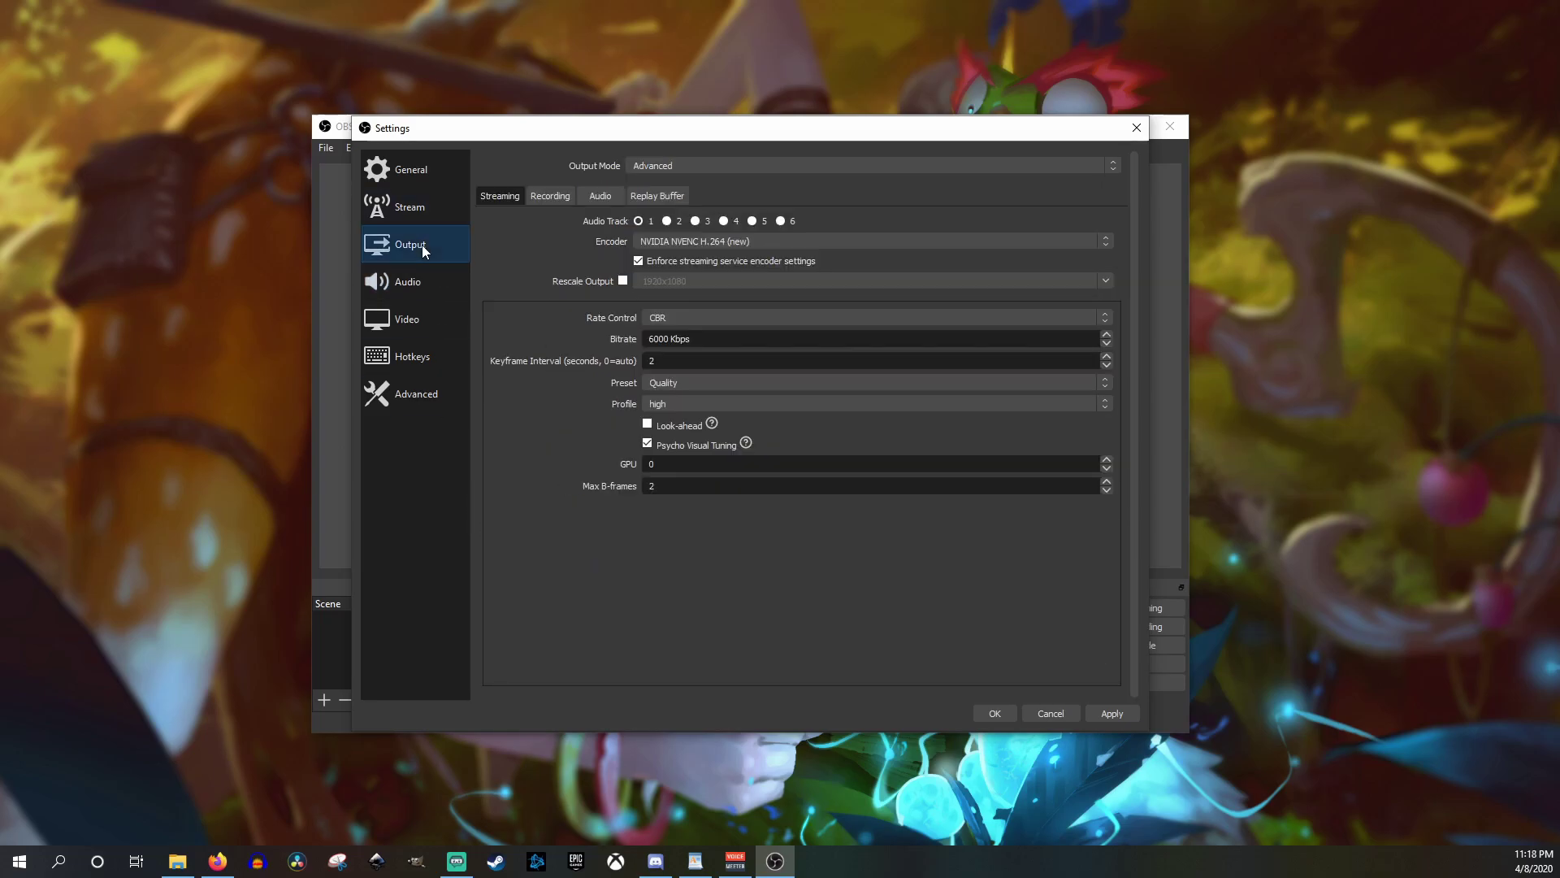
pyautogui.click(679, 165)
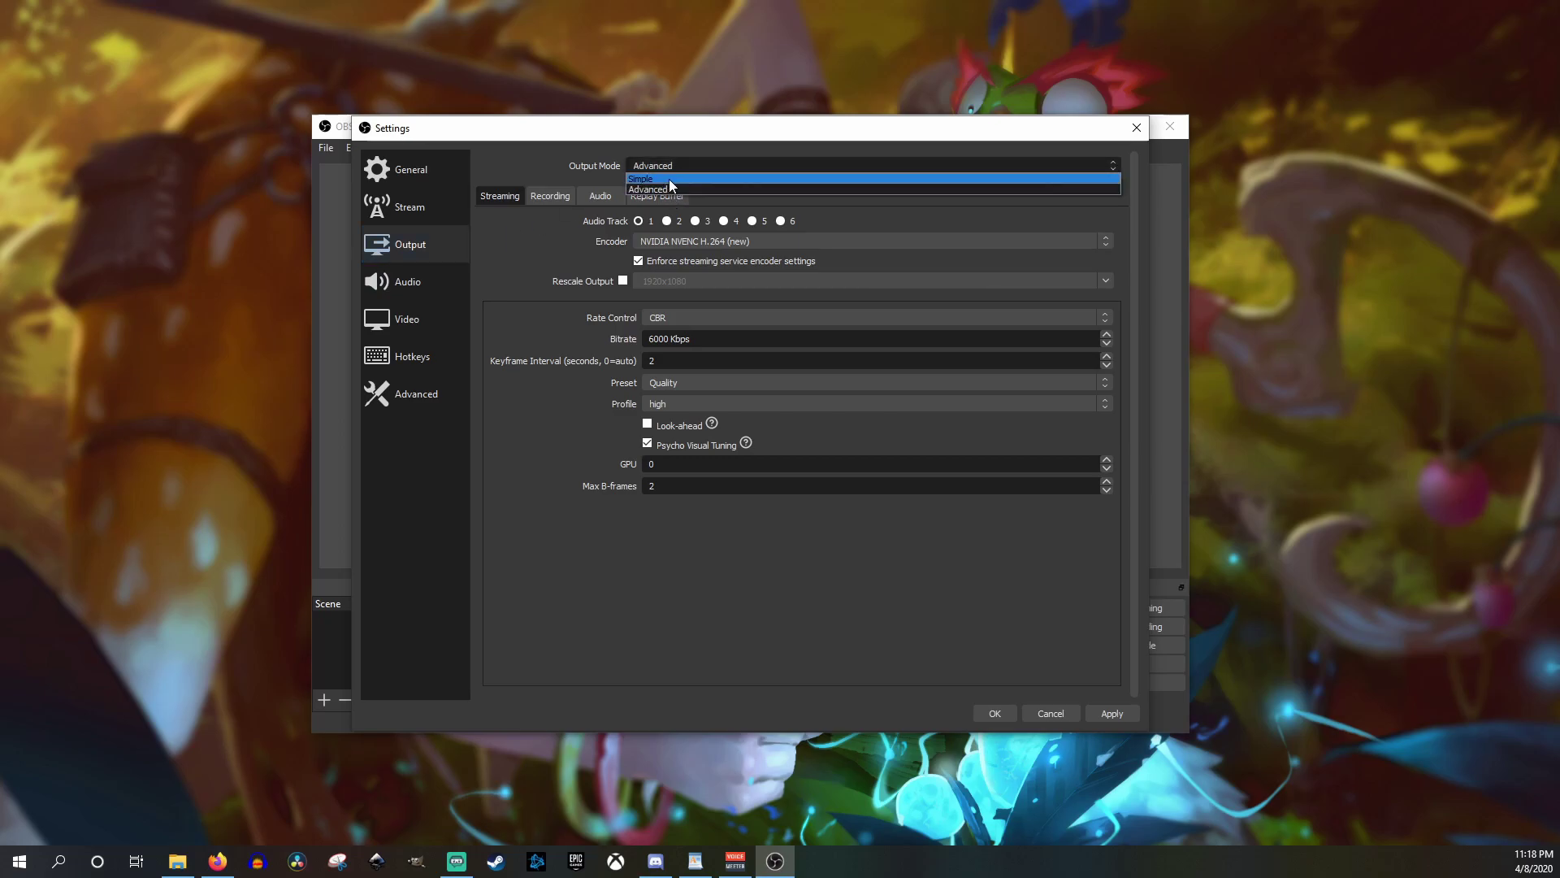
pyautogui.click(663, 189)
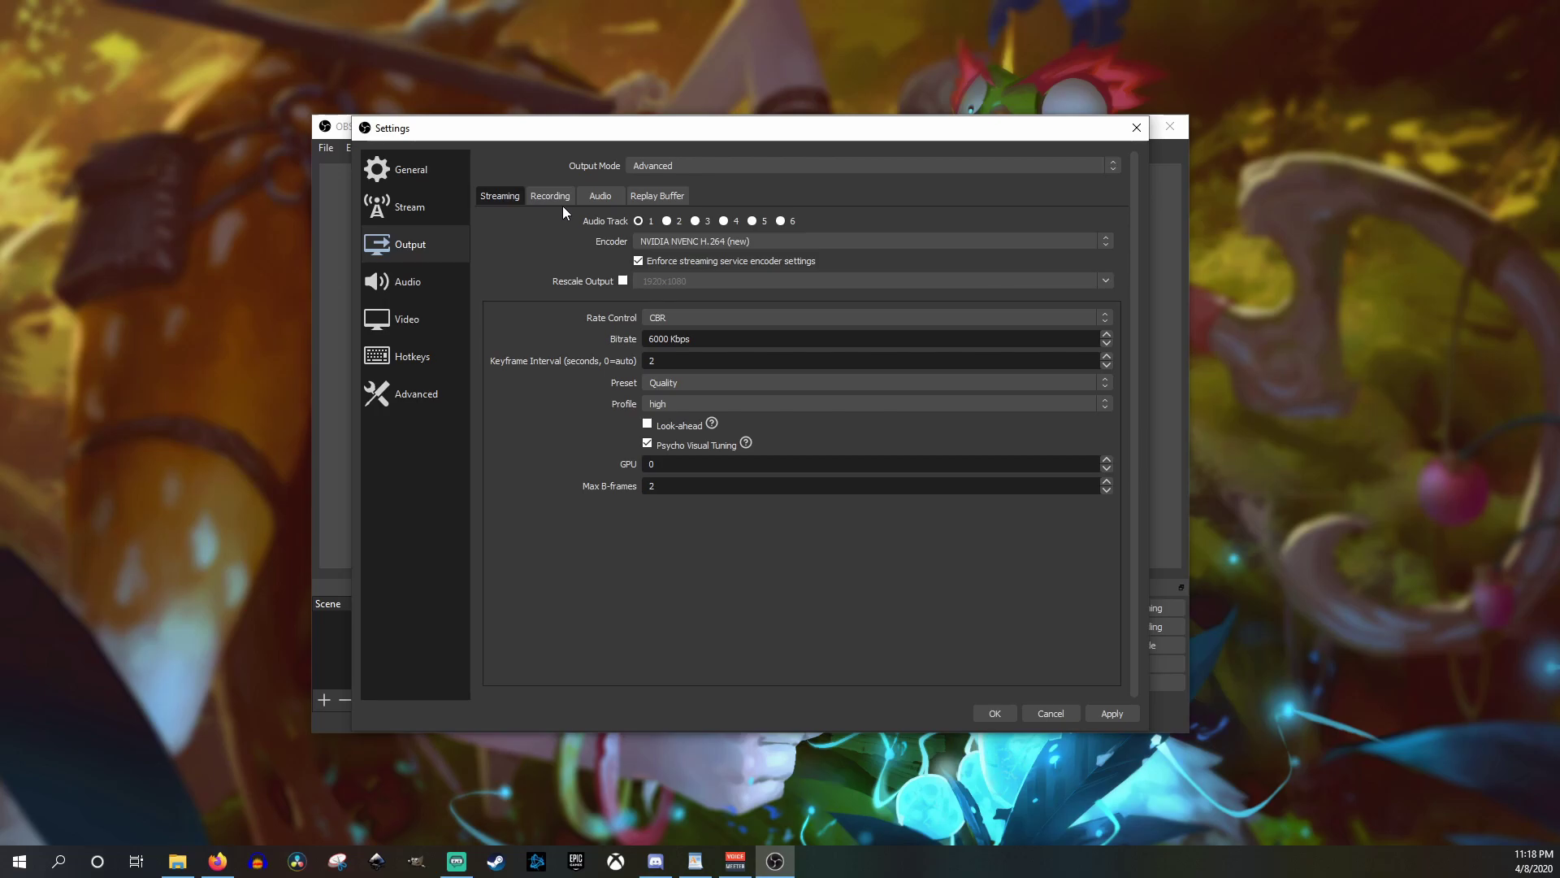
pyautogui.click(696, 221)
pyautogui.click(559, 198)
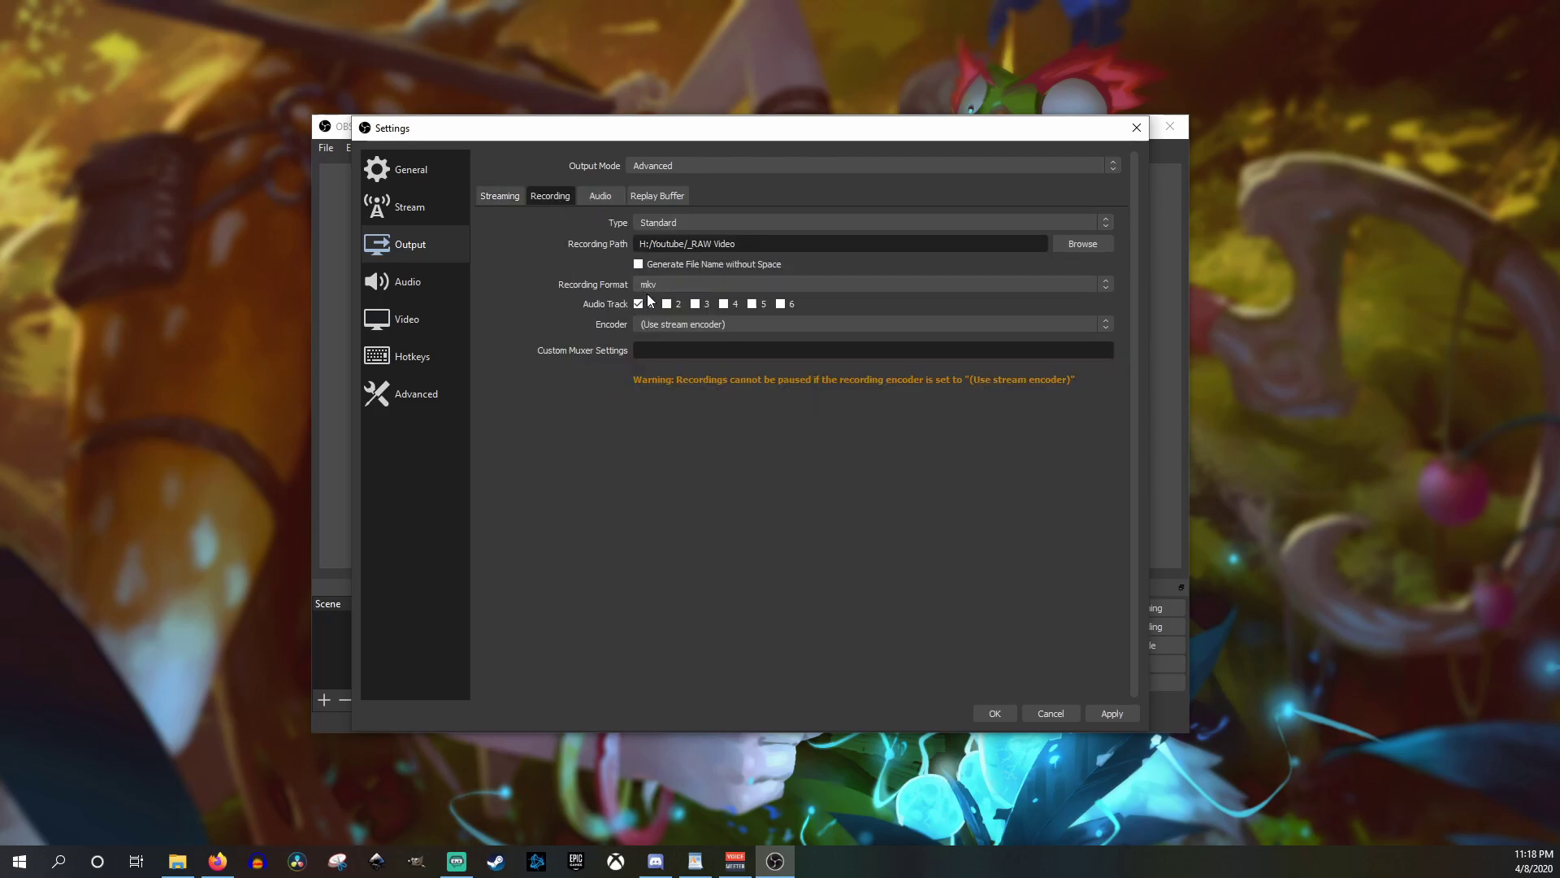
# Step: Record audio tracks 1, 2 and 3 in mkv, check the Audio tab, then return to General
pyautogui.click(696, 305)
pyautogui.click(667, 305)
pyautogui.click(670, 283)
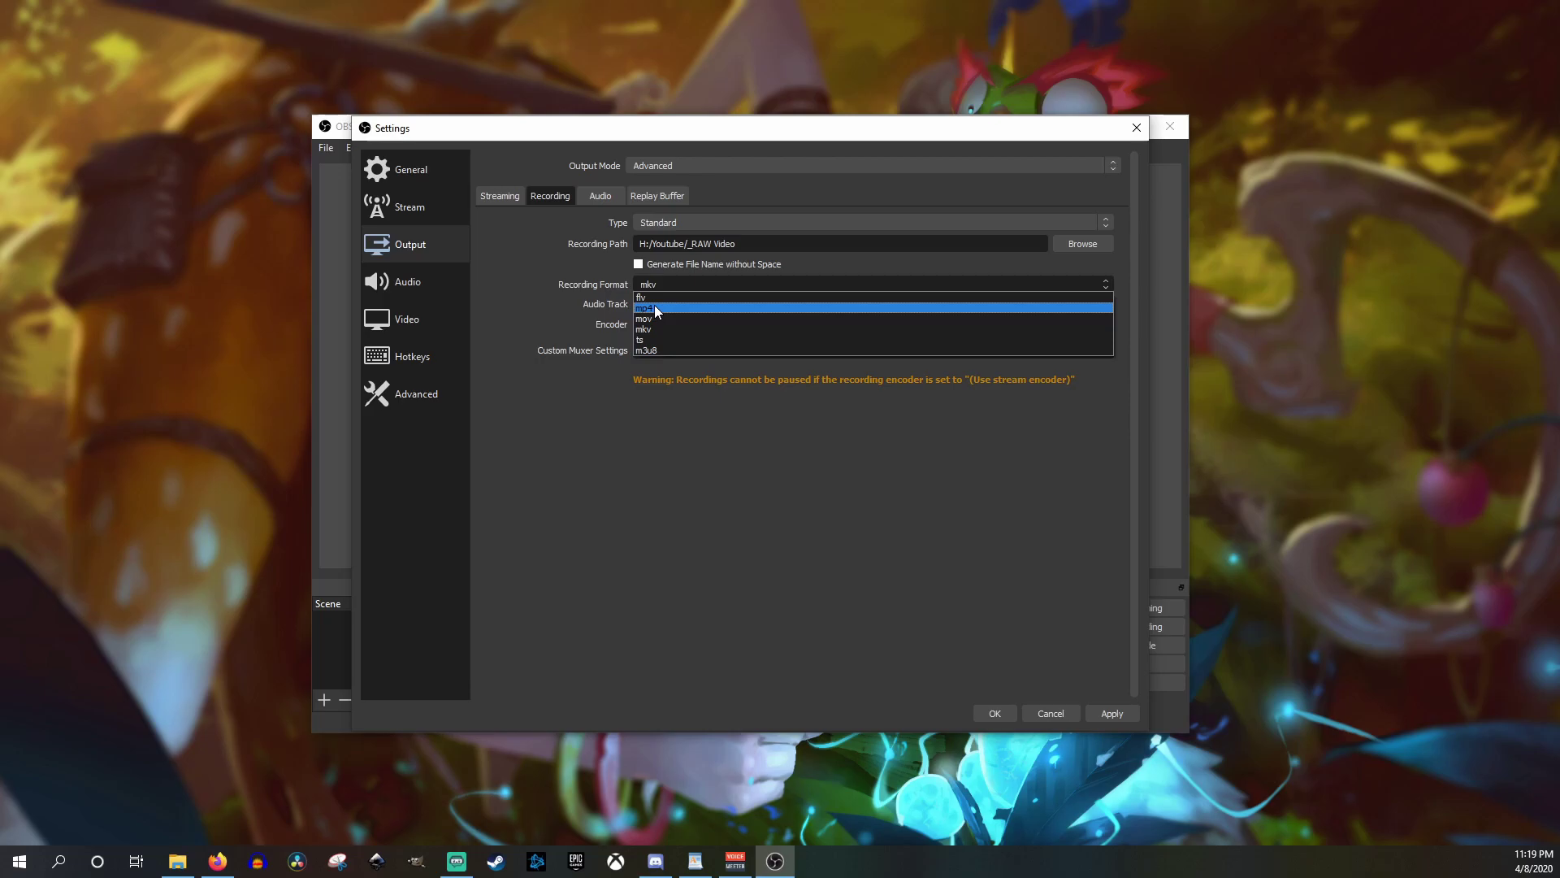
pyautogui.click(660, 330)
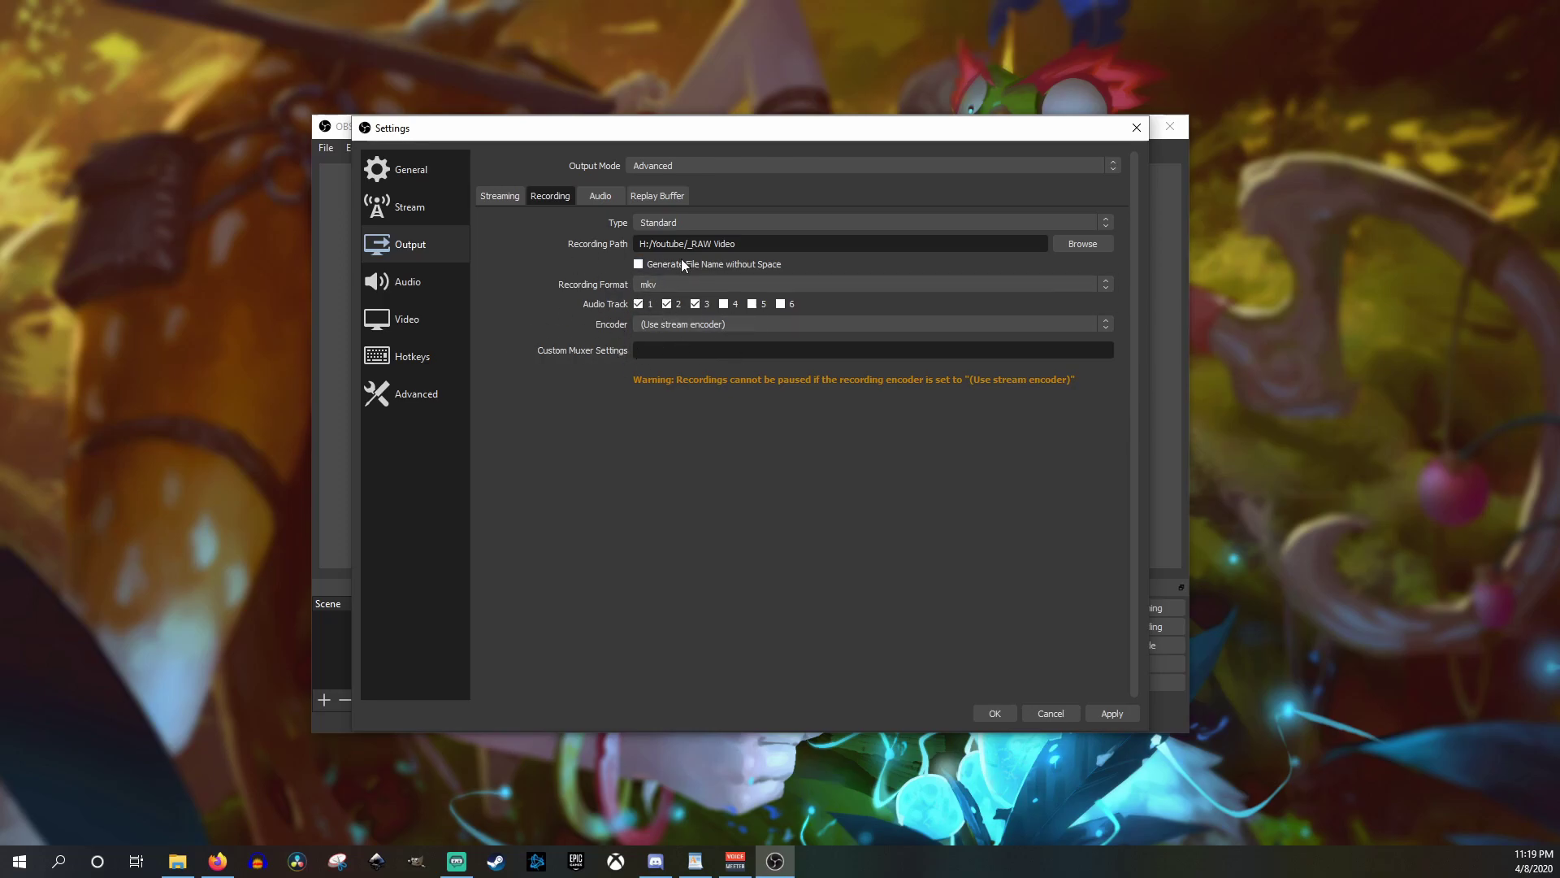
pyautogui.click(603, 198)
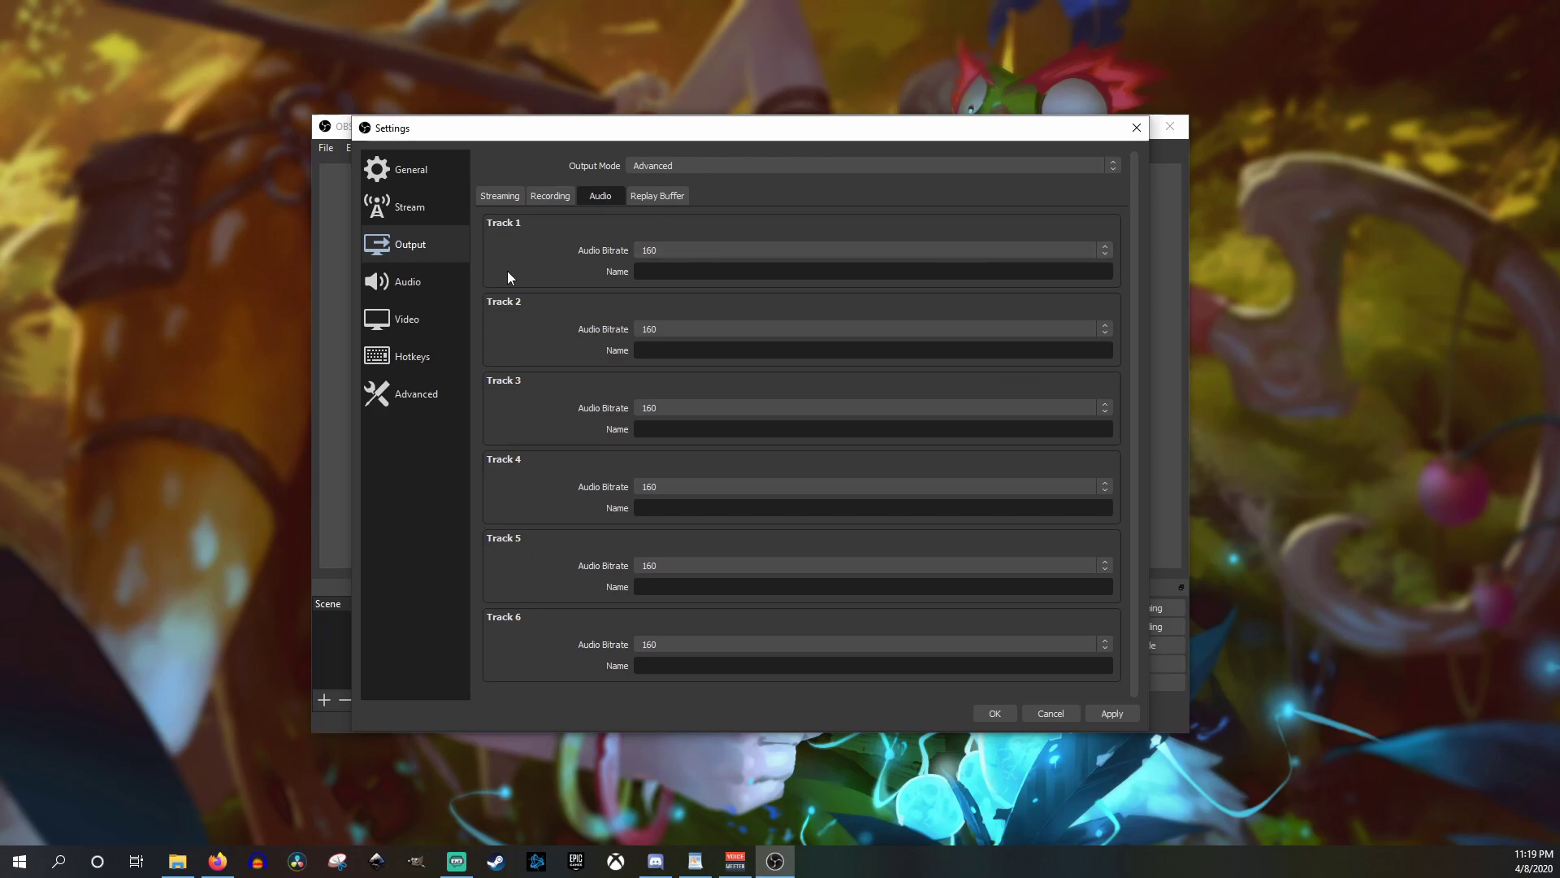
pyautogui.click(415, 168)
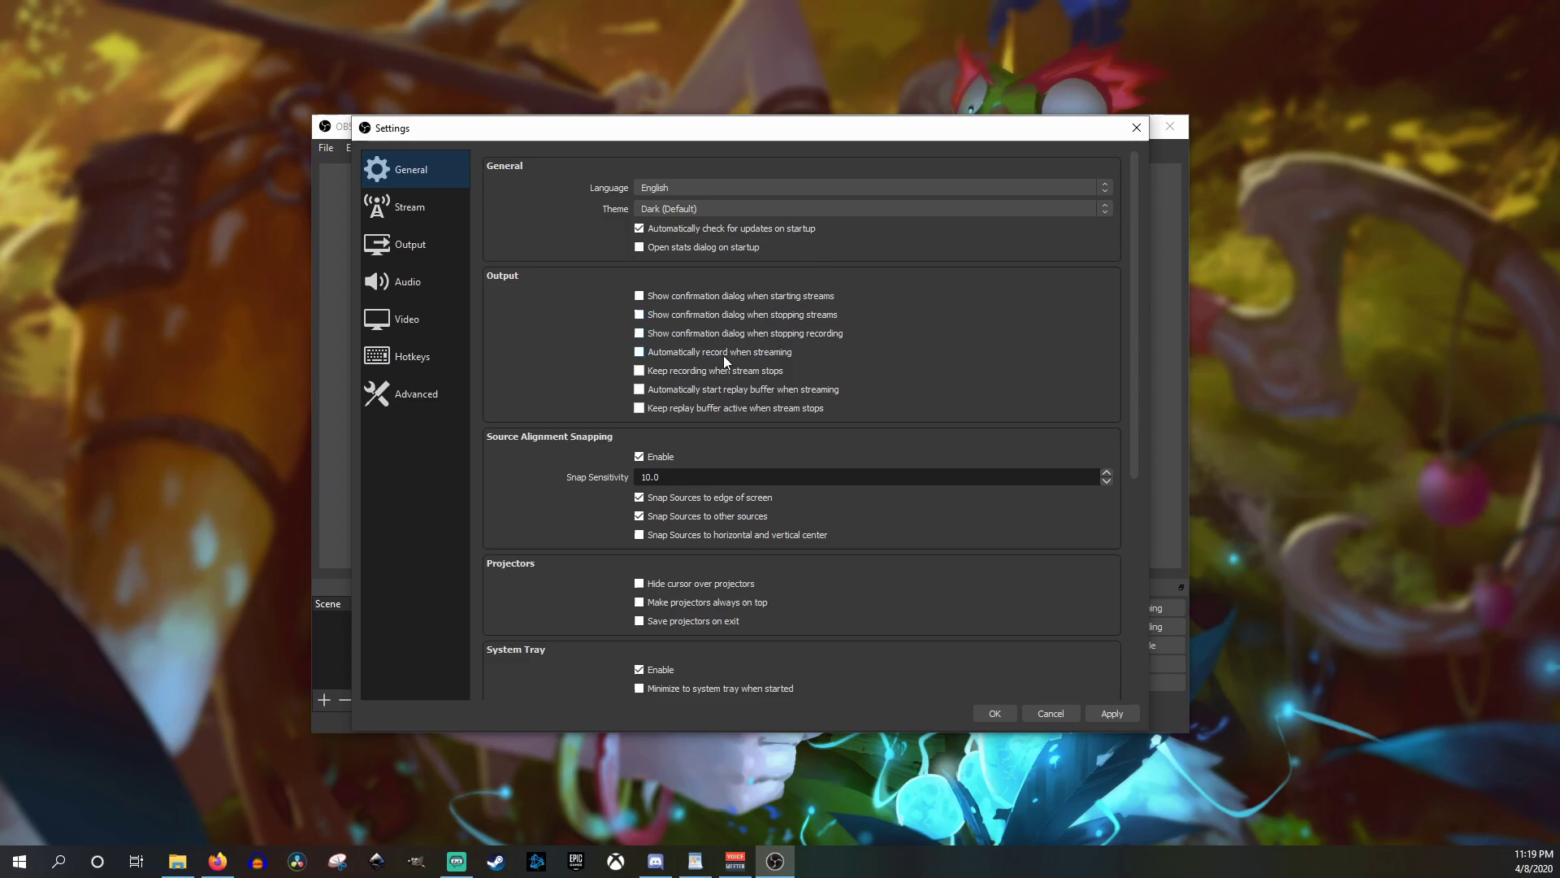
# Step: Enable 'Automatically remux to mp4' in Advanced settings and save with OK
pyautogui.click(459, 400)
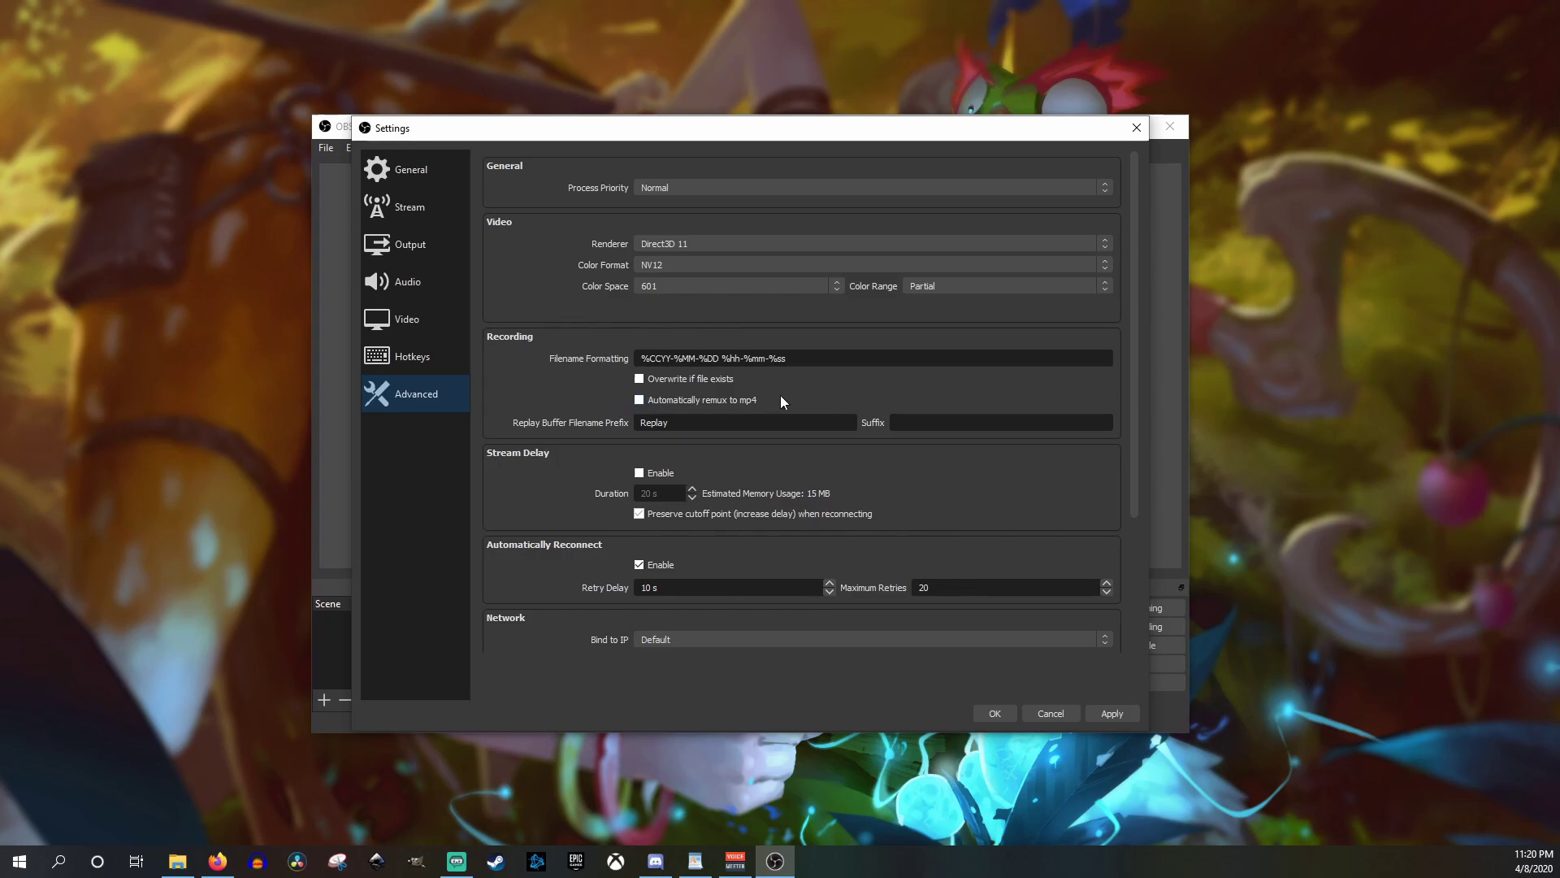
pyautogui.click(640, 401)
pyautogui.click(993, 712)
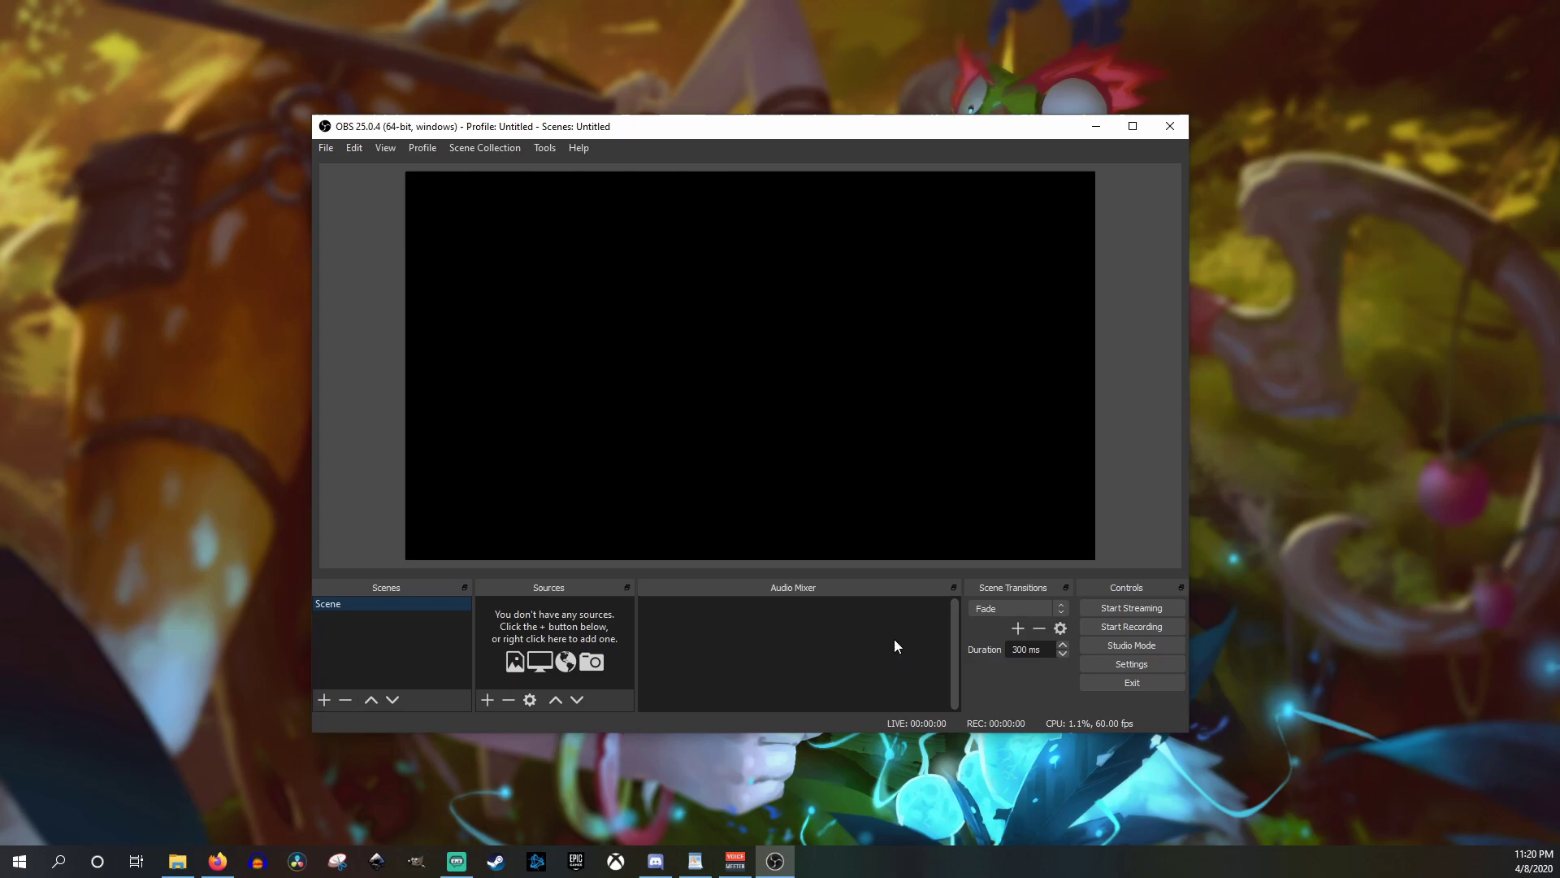
pyautogui.click(326, 151)
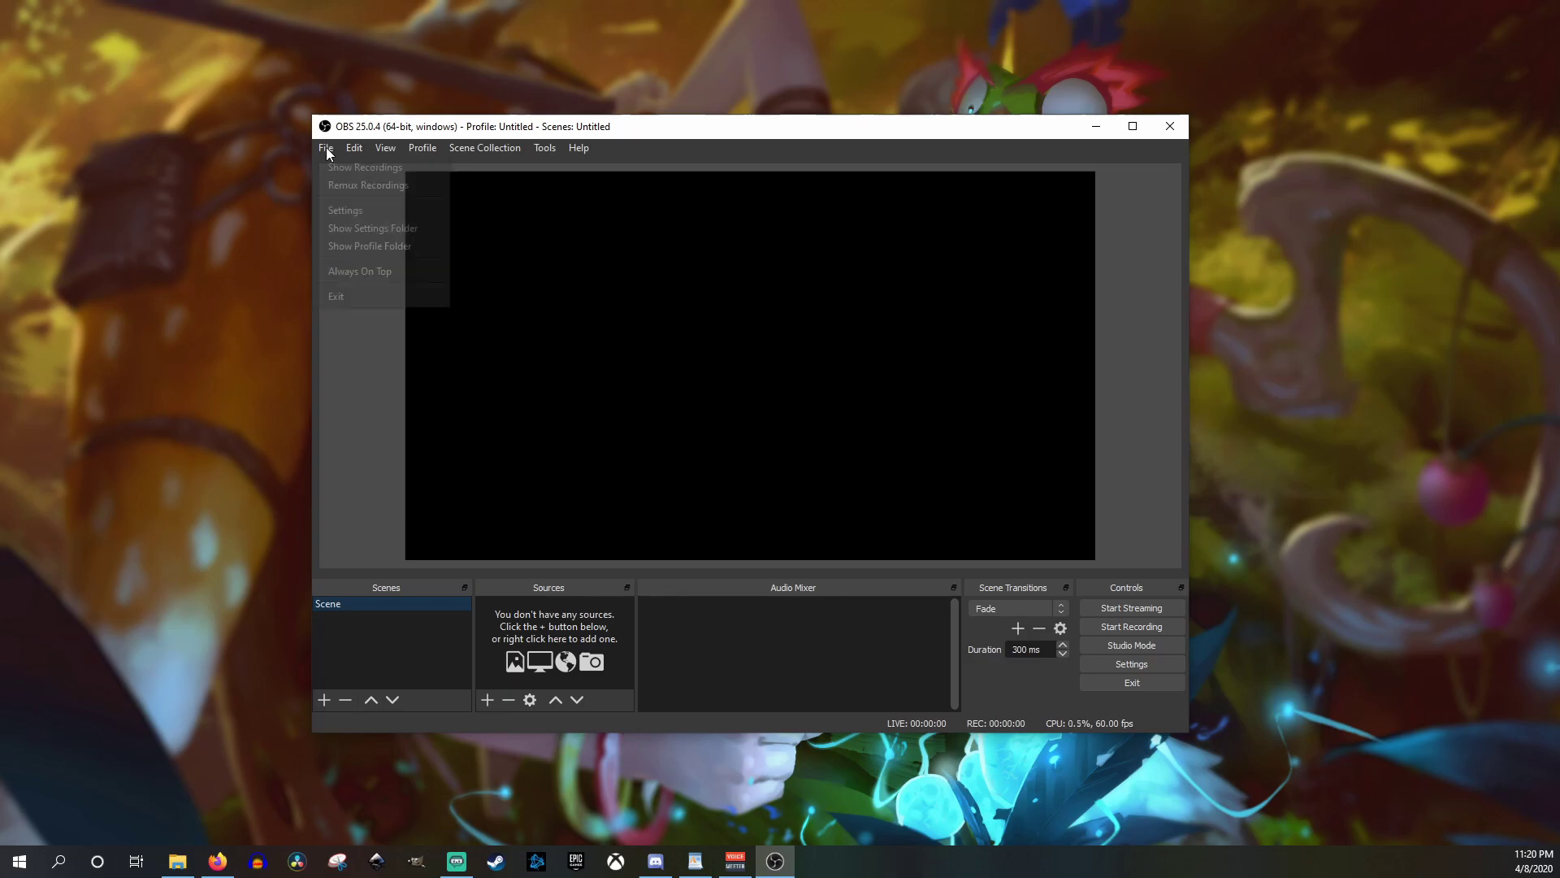
pyautogui.click(341, 185)
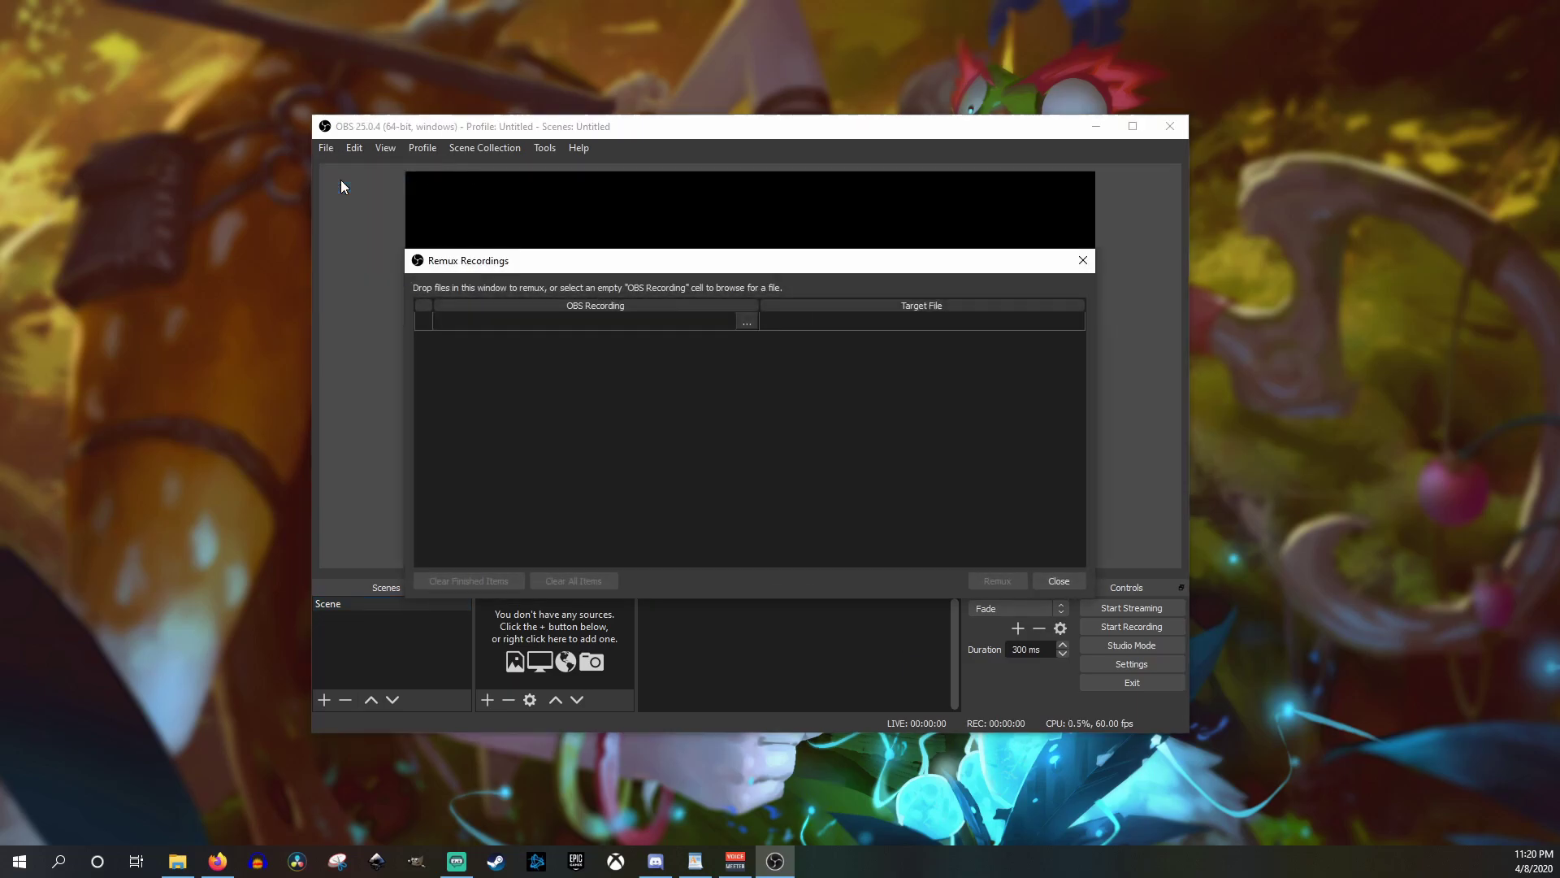
pyautogui.click(748, 323)
pyautogui.press('Escape')
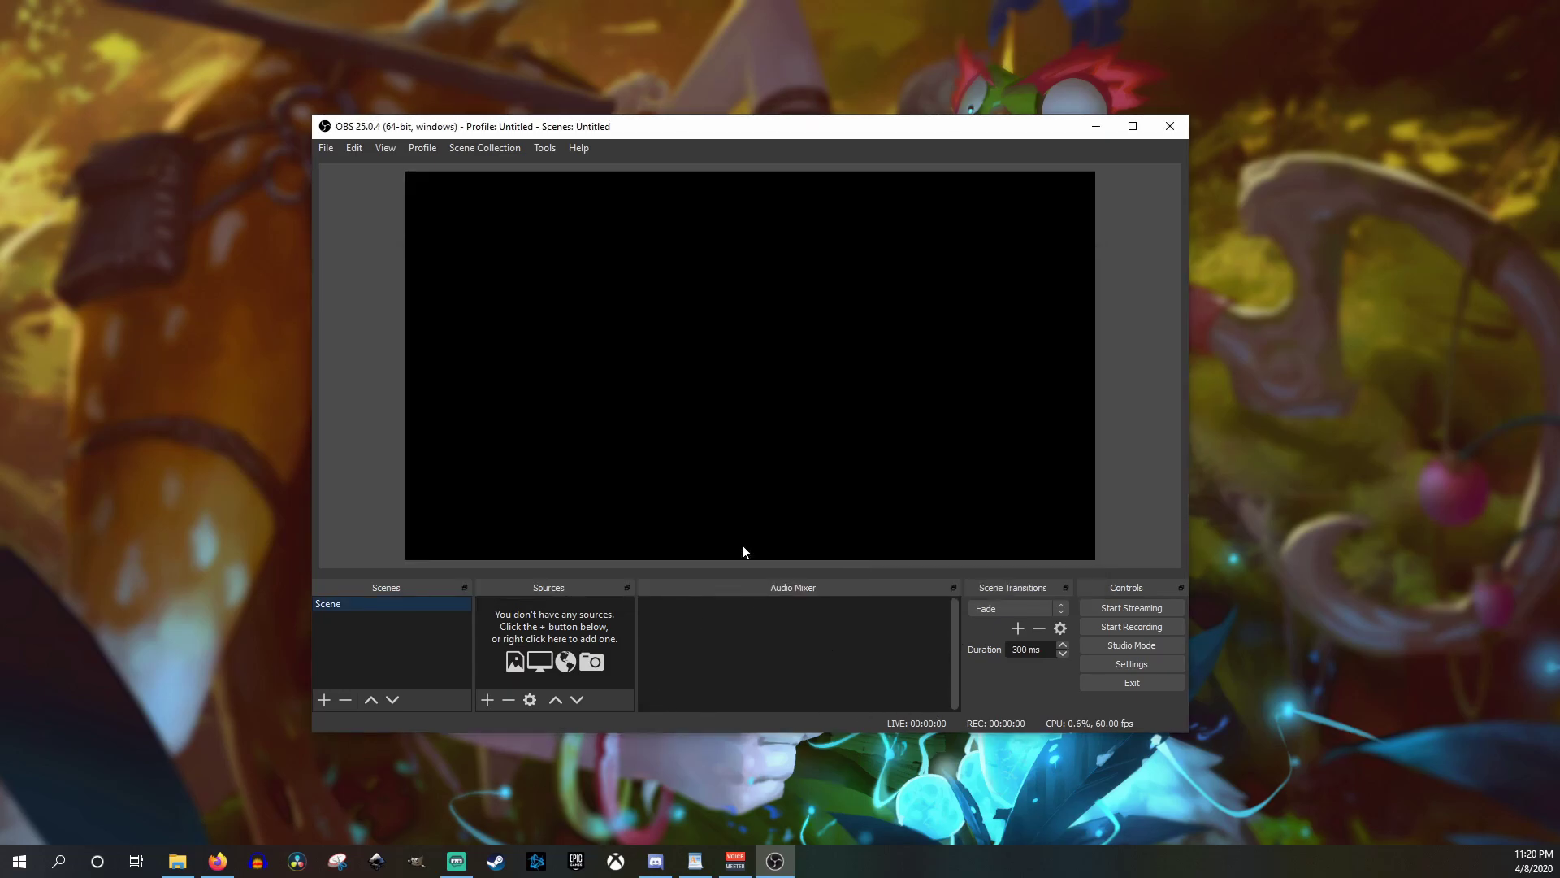
# Step: Create an Audio Input Capture source named 'Microphone'
pyautogui.click(487, 699)
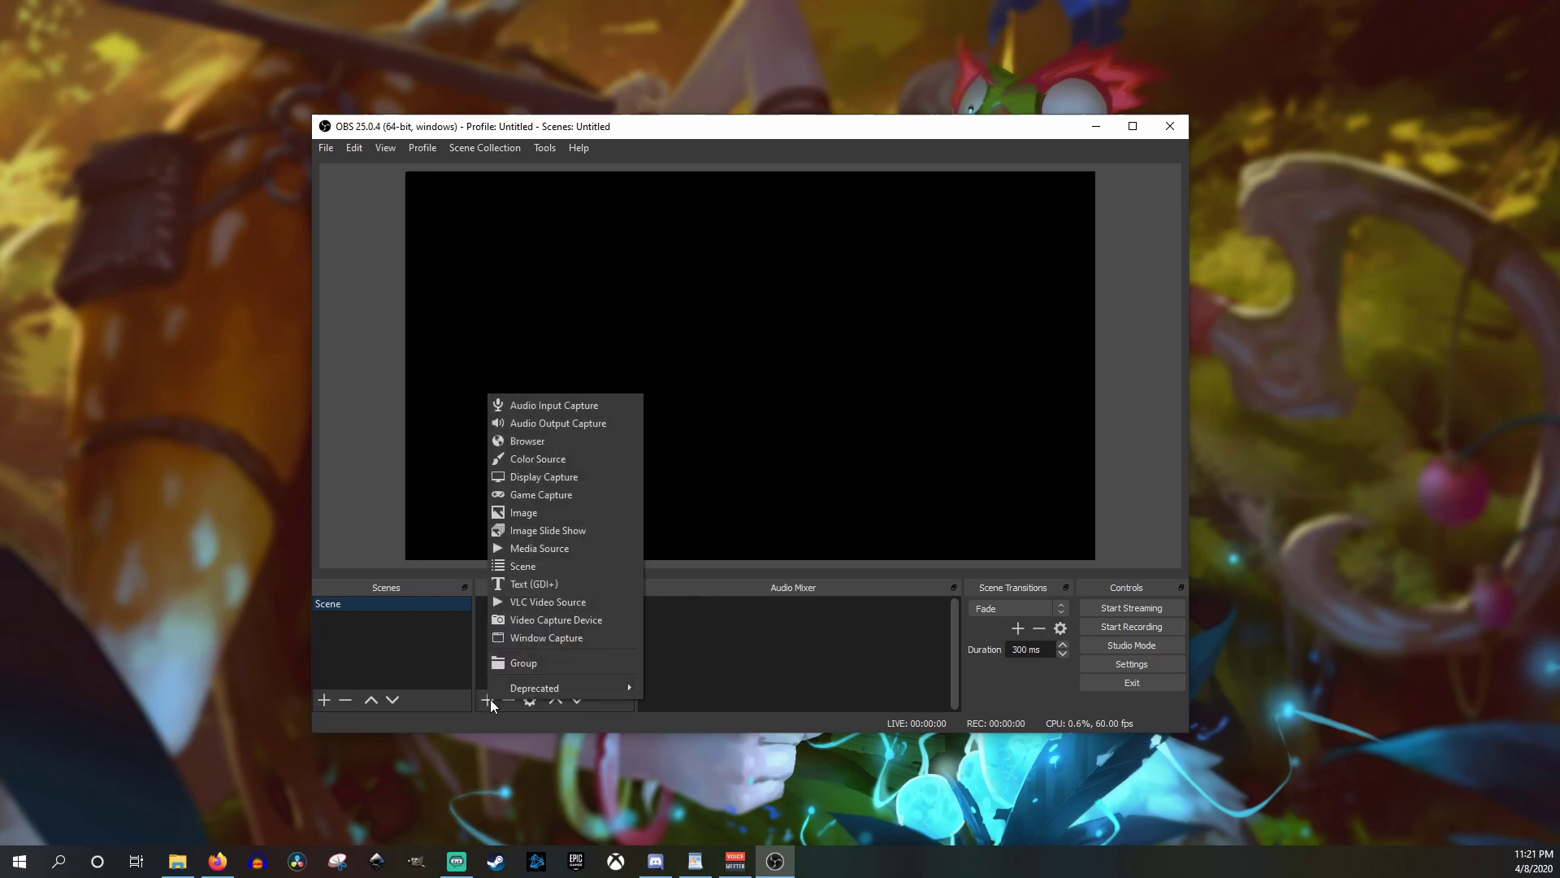
pyautogui.click(391, 619)
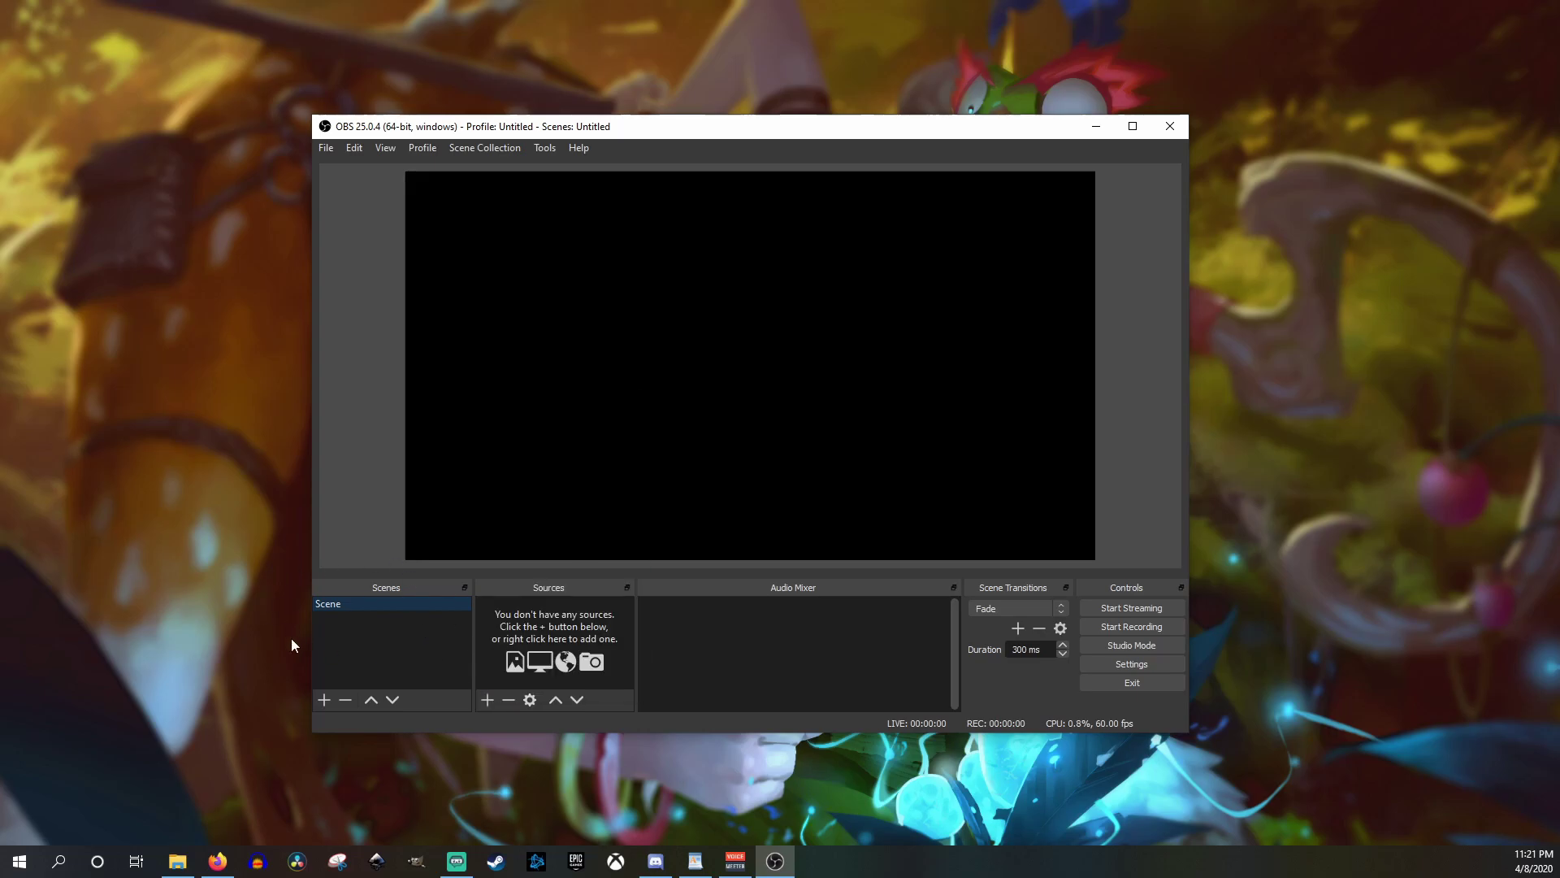
pyautogui.click(486, 698)
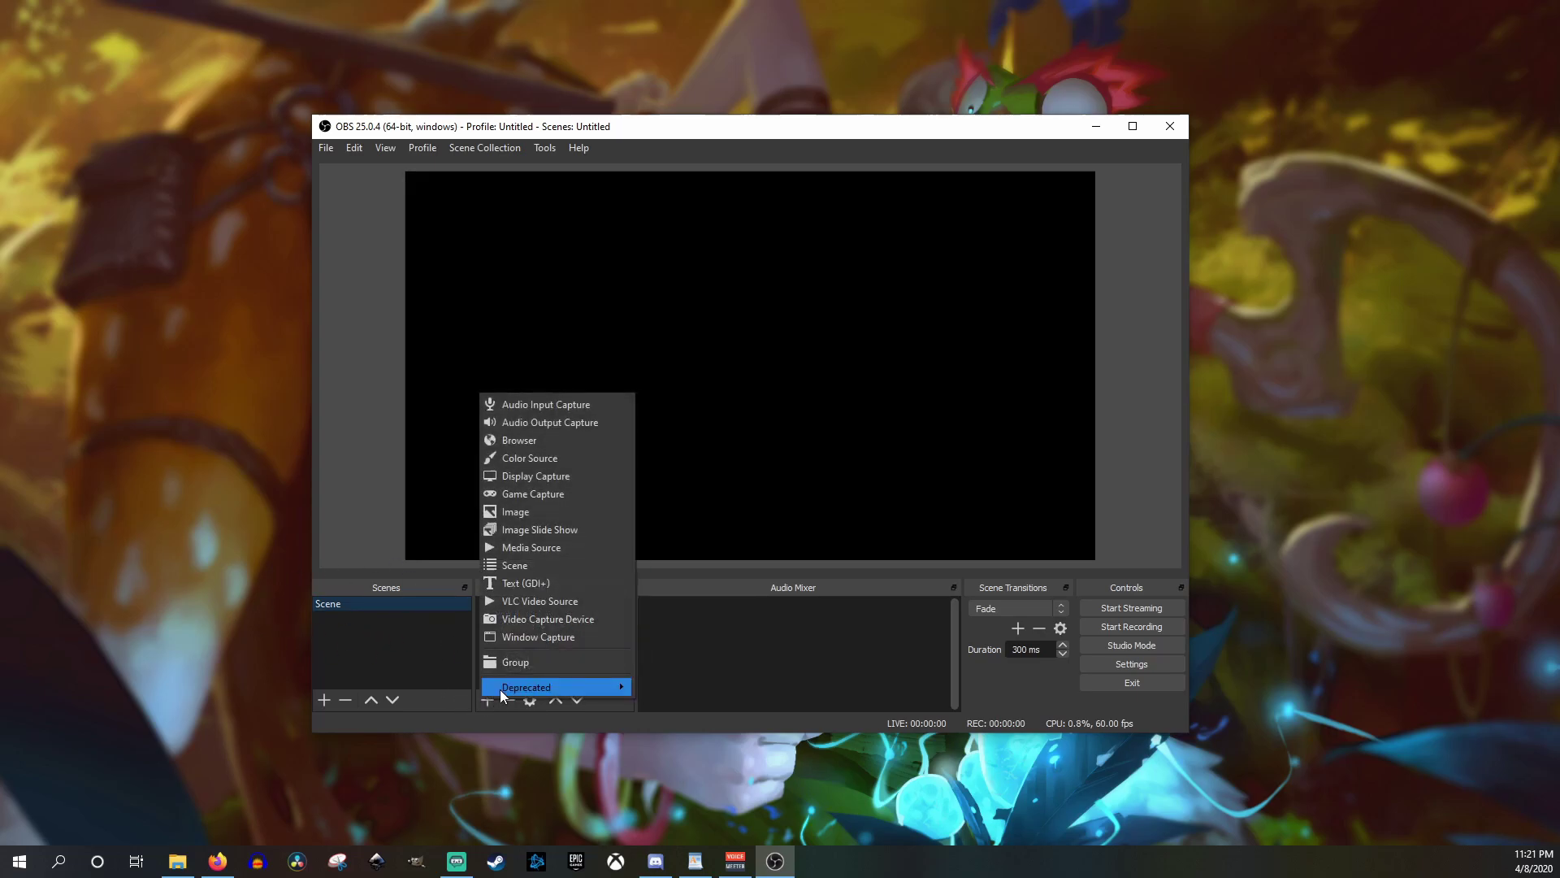
pyautogui.click(559, 405)
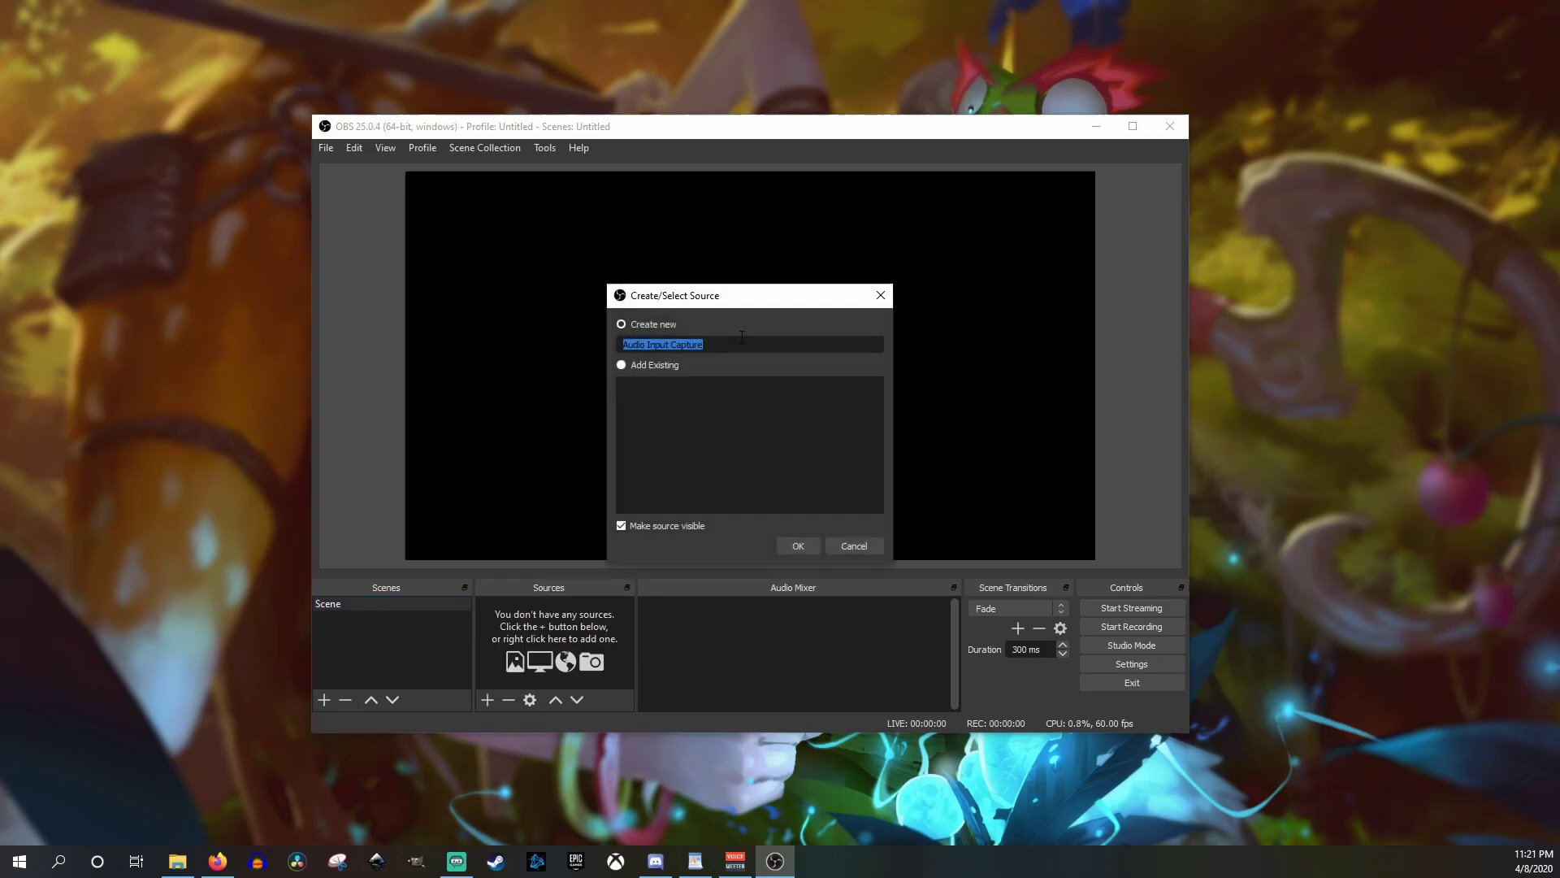
pyautogui.write('Microphone')
pyautogui.click(796, 547)
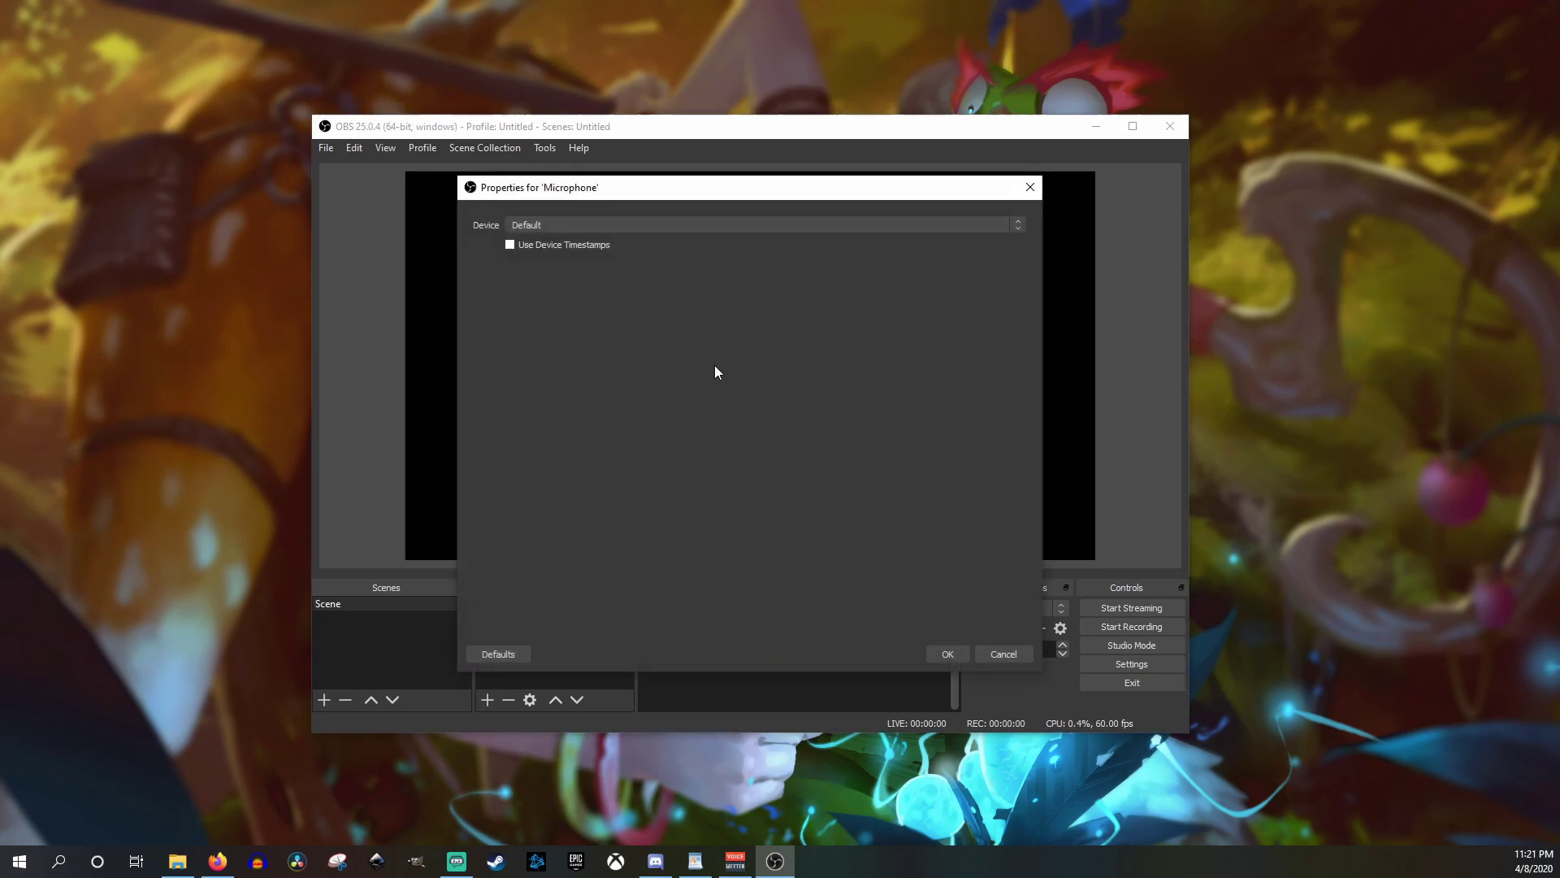
# Step: Set the Microphone device to Mackie ProFx8V2 and its mixer volume to -4.8 dB
pyautogui.click(554, 224)
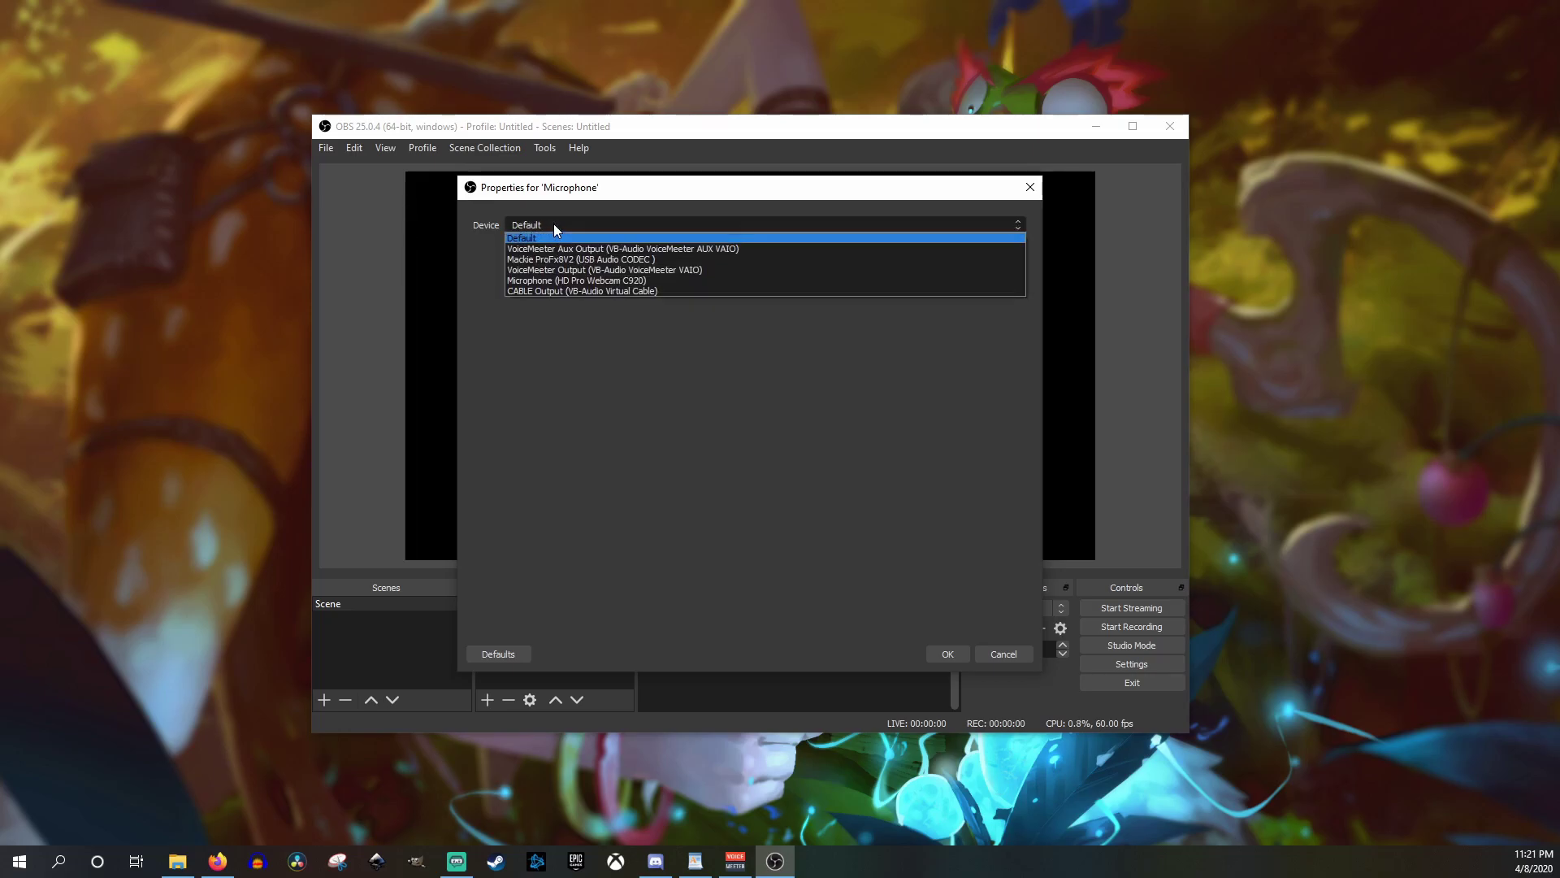
pyautogui.click(579, 258)
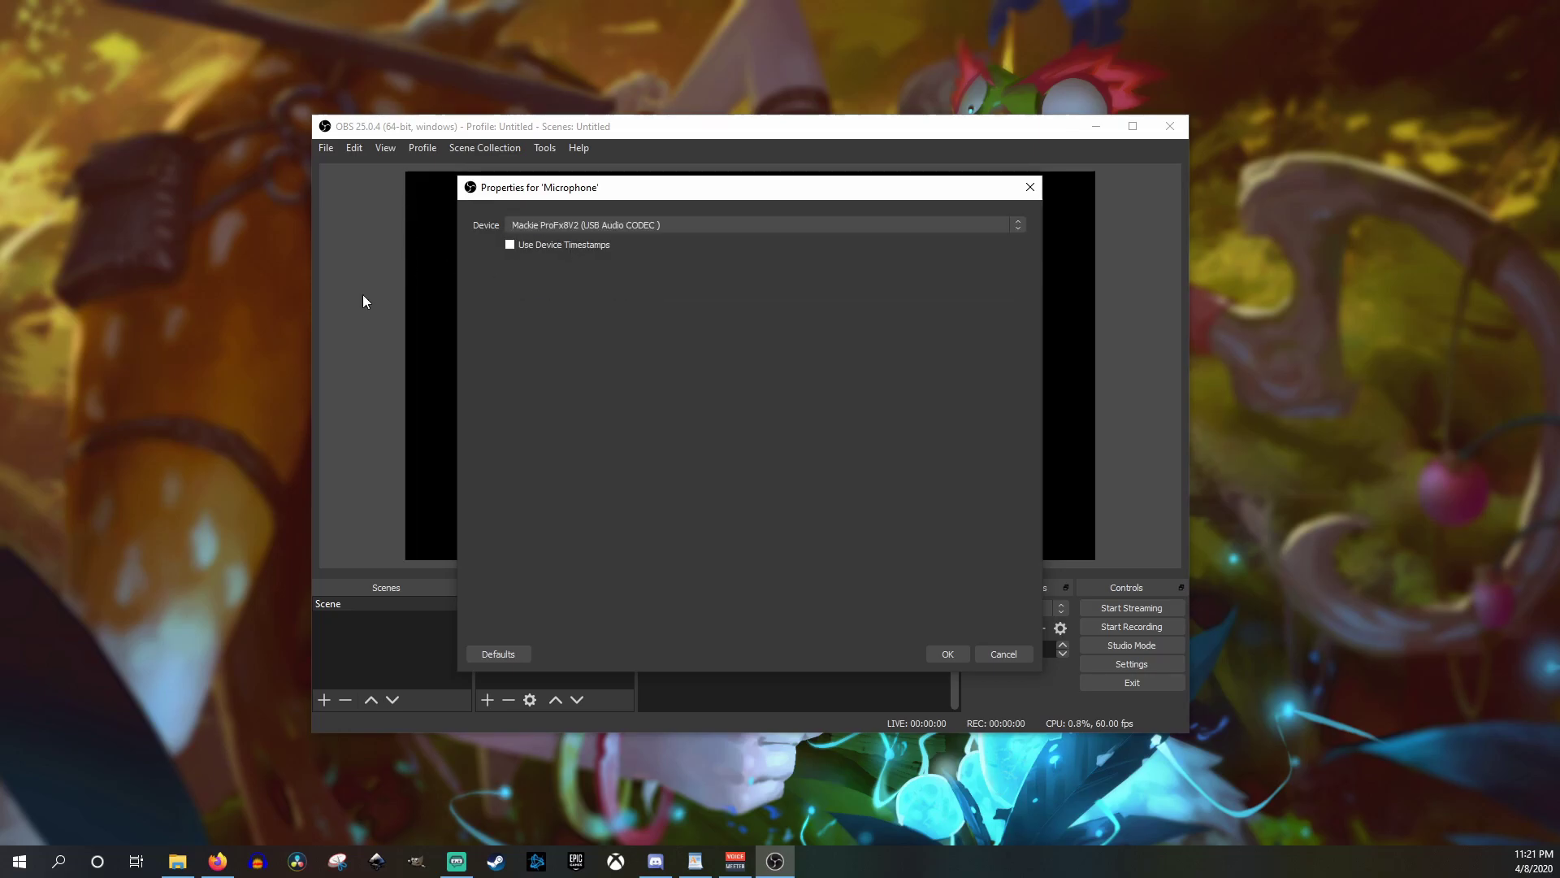
pyautogui.click(946, 651)
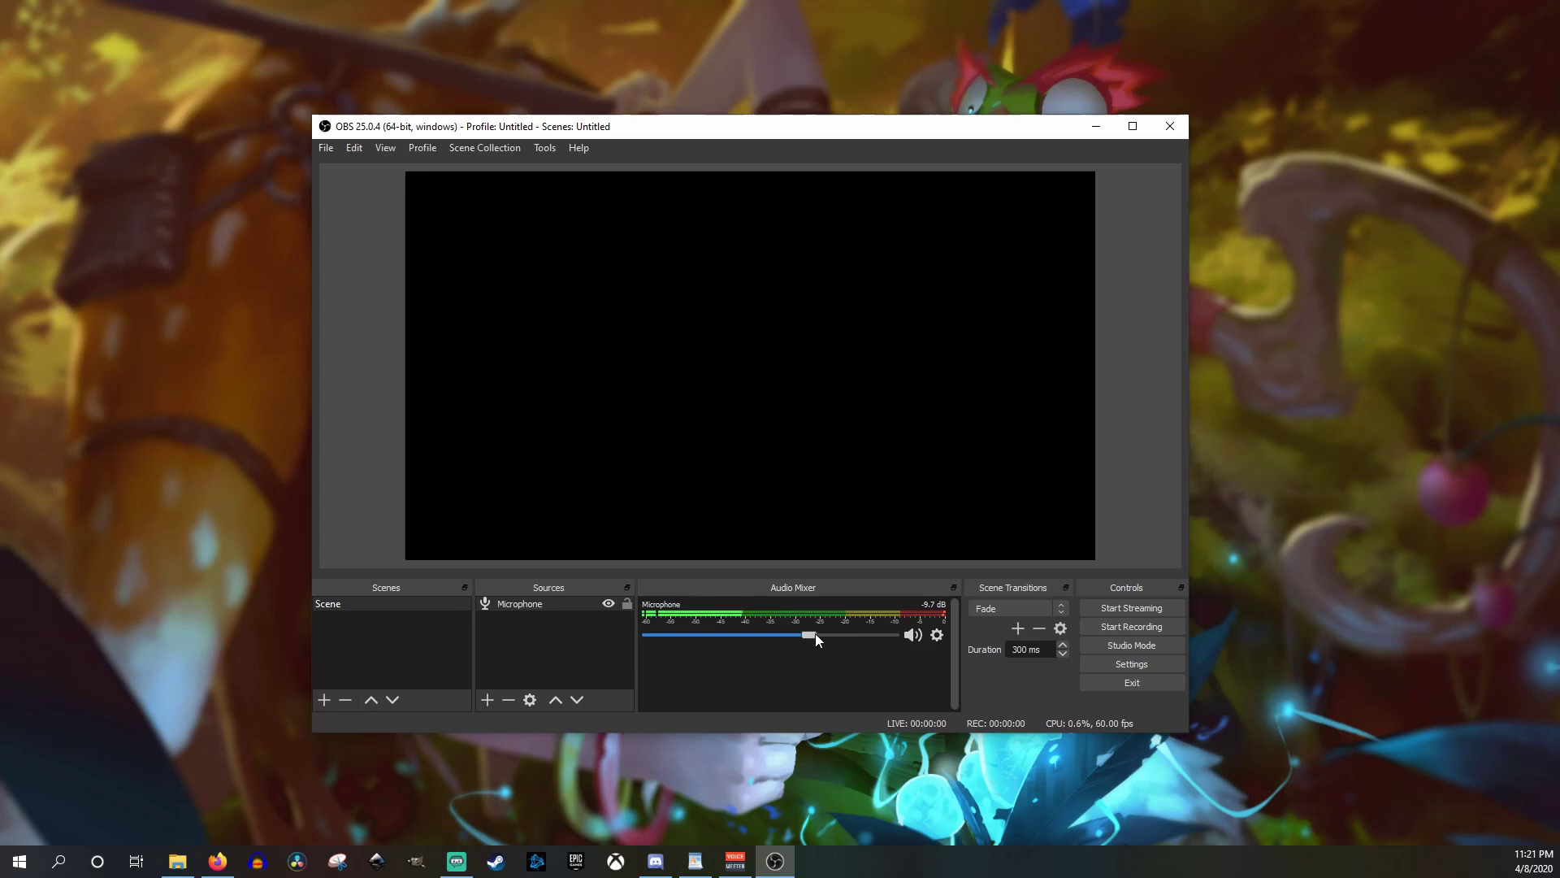
pyautogui.moveTo(811, 635); pyautogui.dragTo(846, 635)
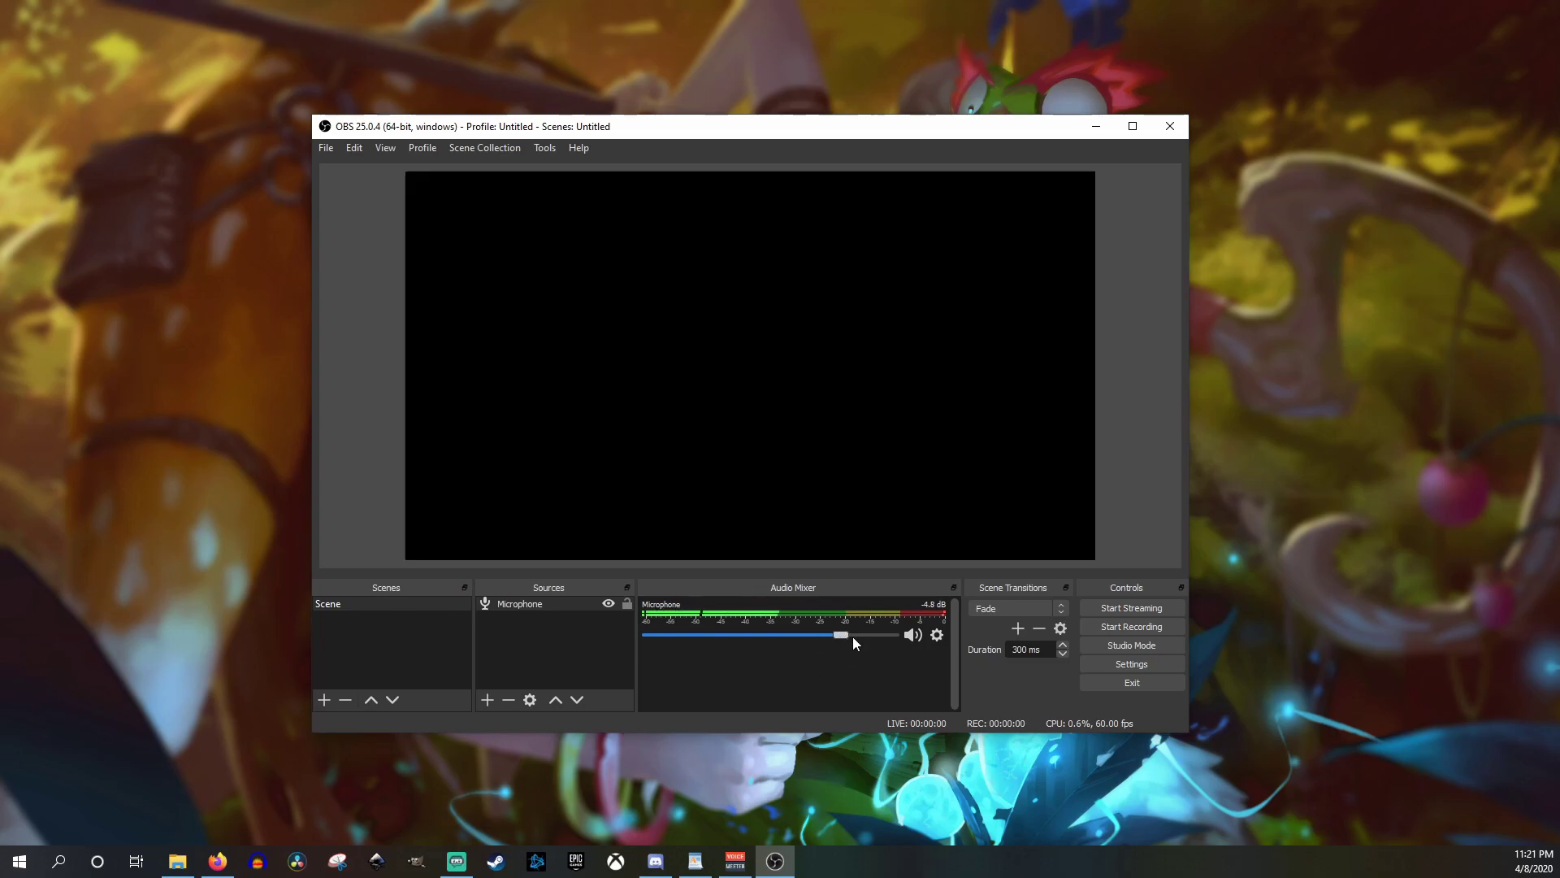
# Step: Add a 'Discord' Audio Input Capture source using CABLE Output (VB-Audio Virtual Cable)
pyautogui.click(487, 699)
pyautogui.click(549, 415)
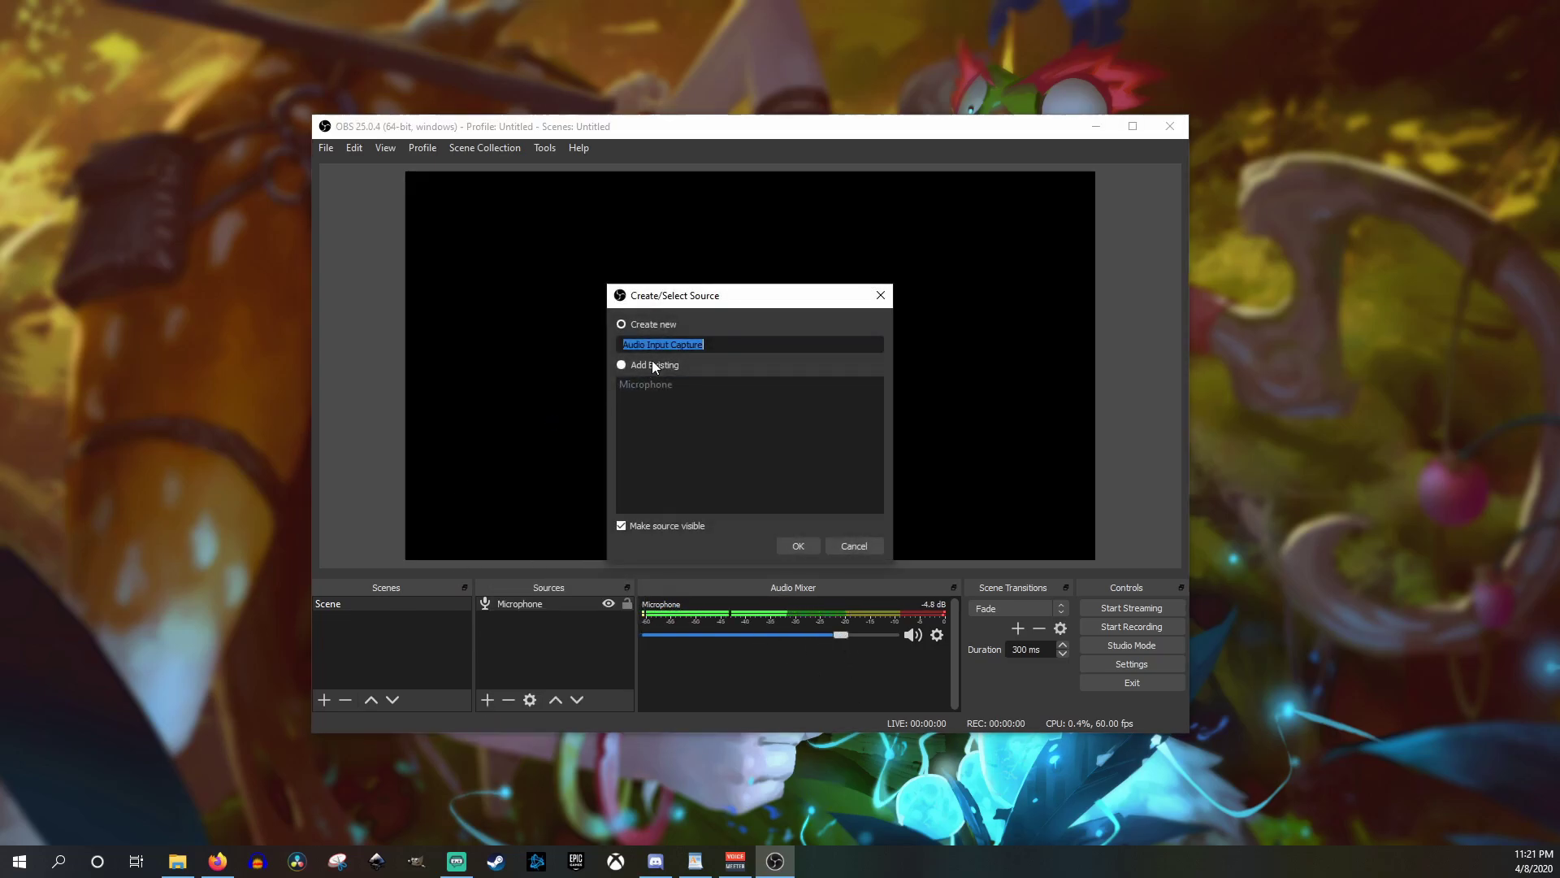
pyautogui.write('Discord')
pyautogui.click(798, 546)
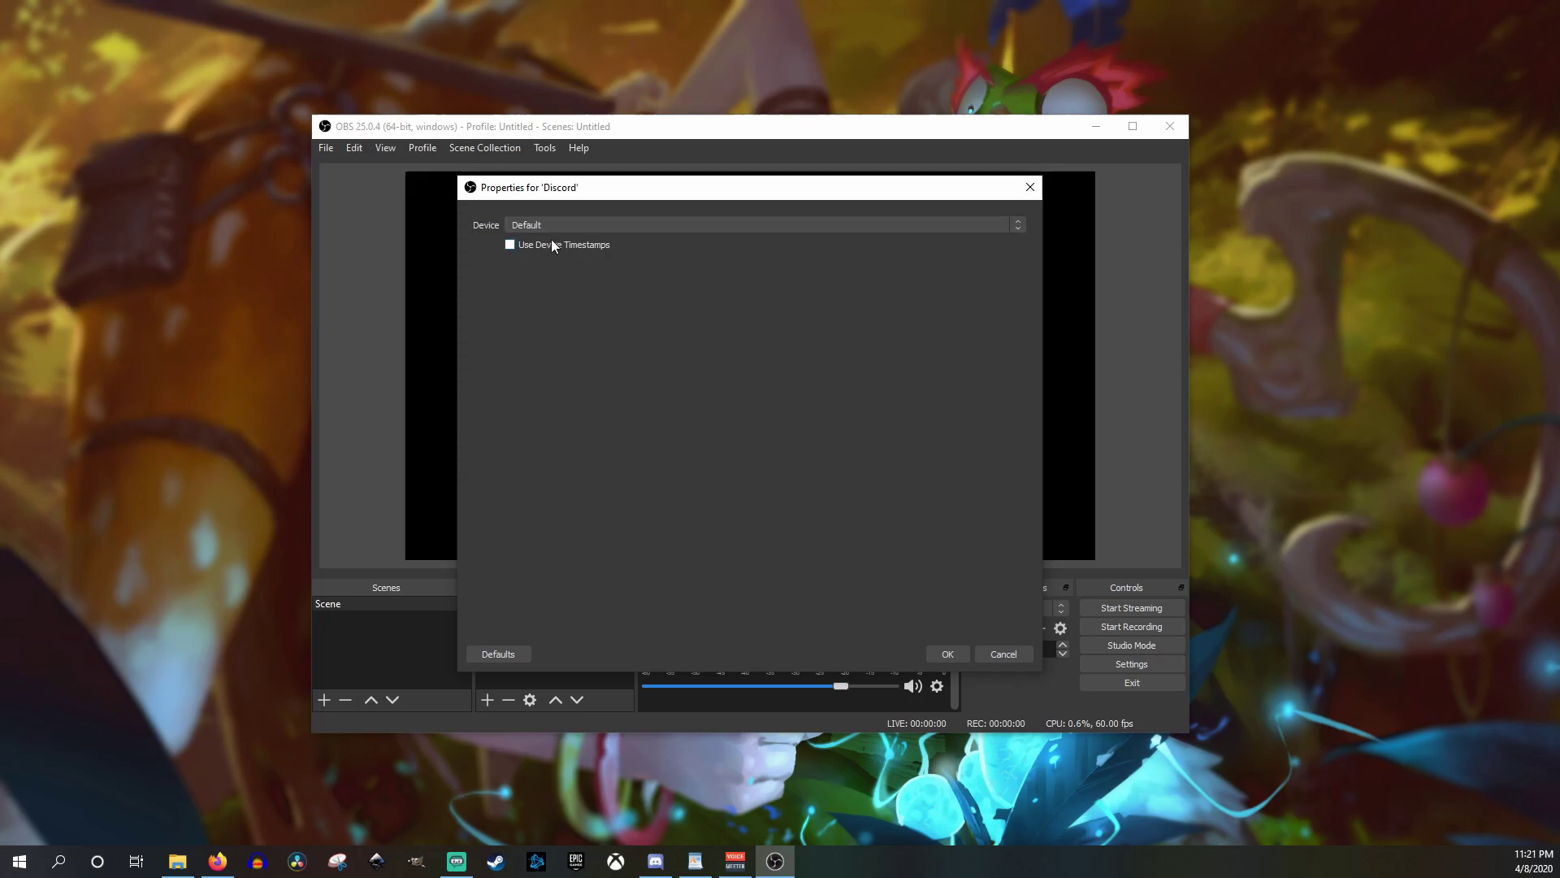
pyautogui.click(569, 225)
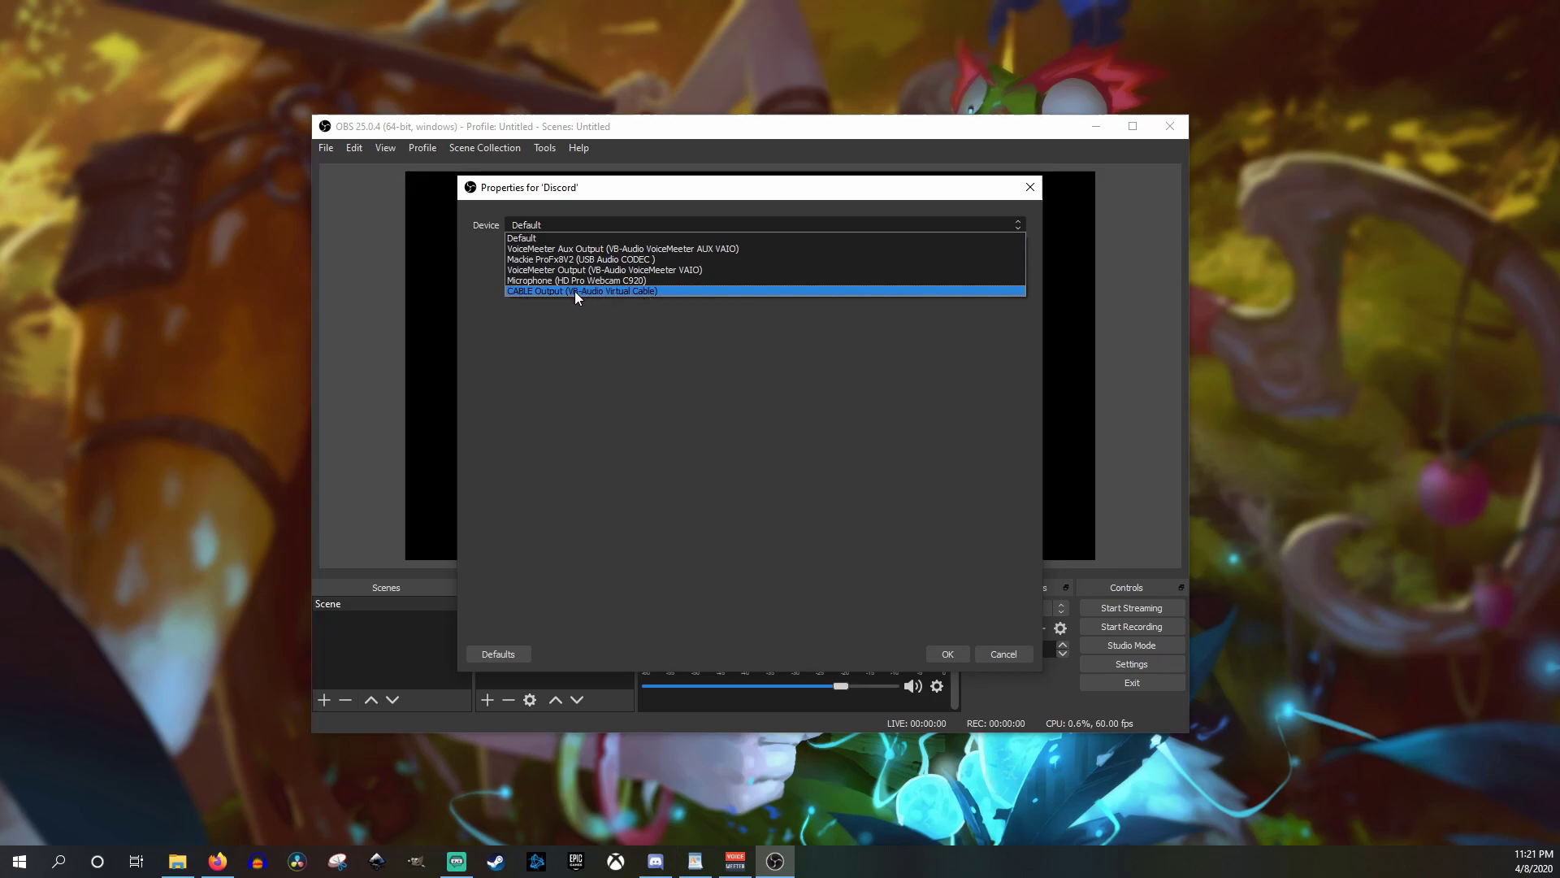
pyautogui.click(611, 291)
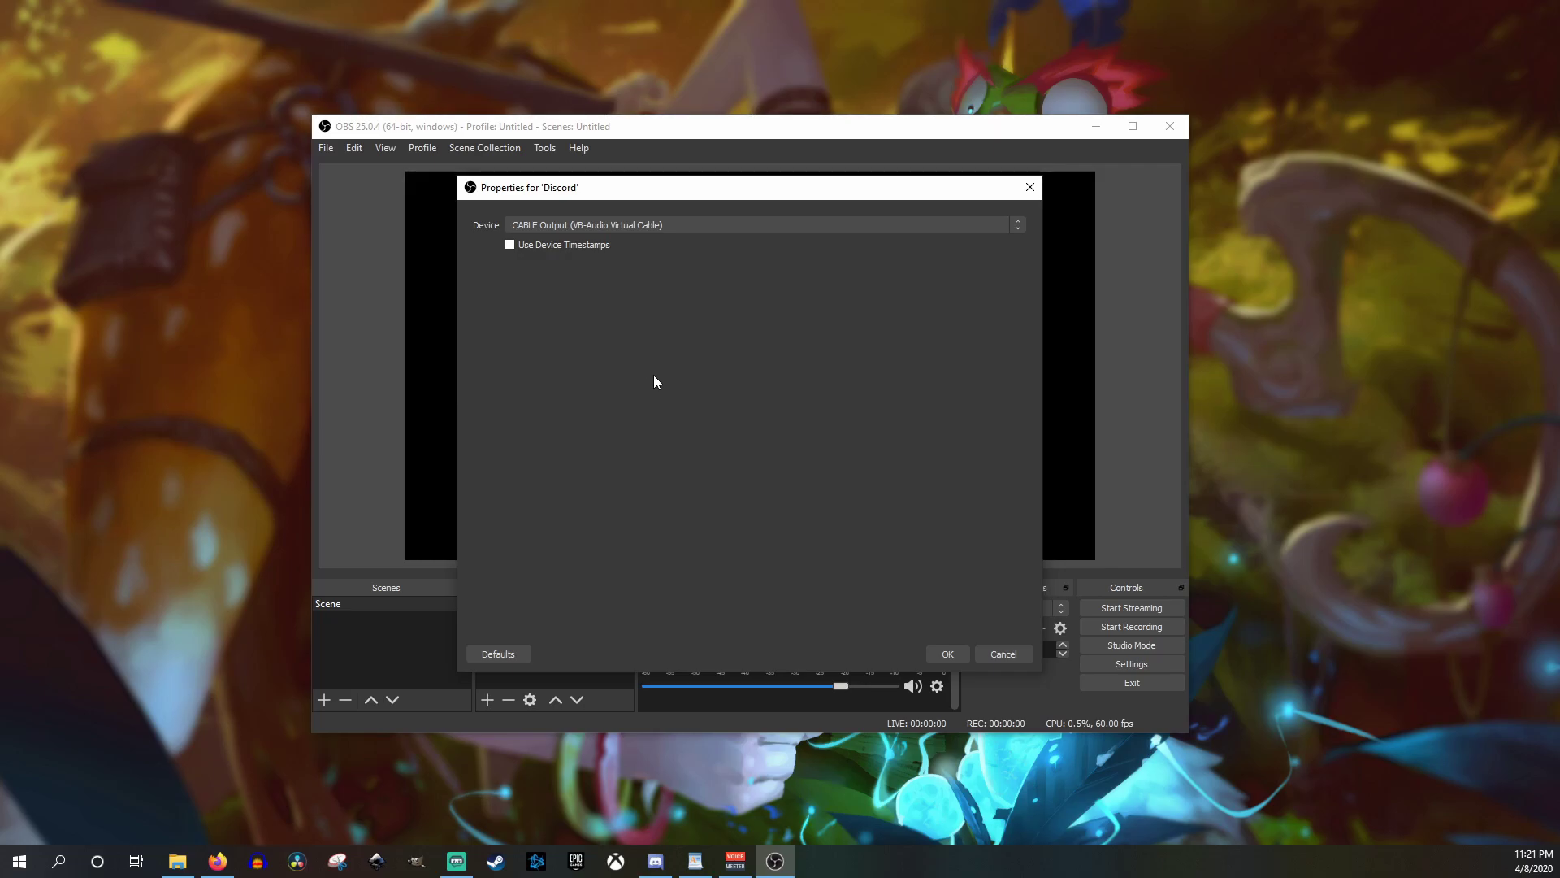
pyautogui.click(947, 654)
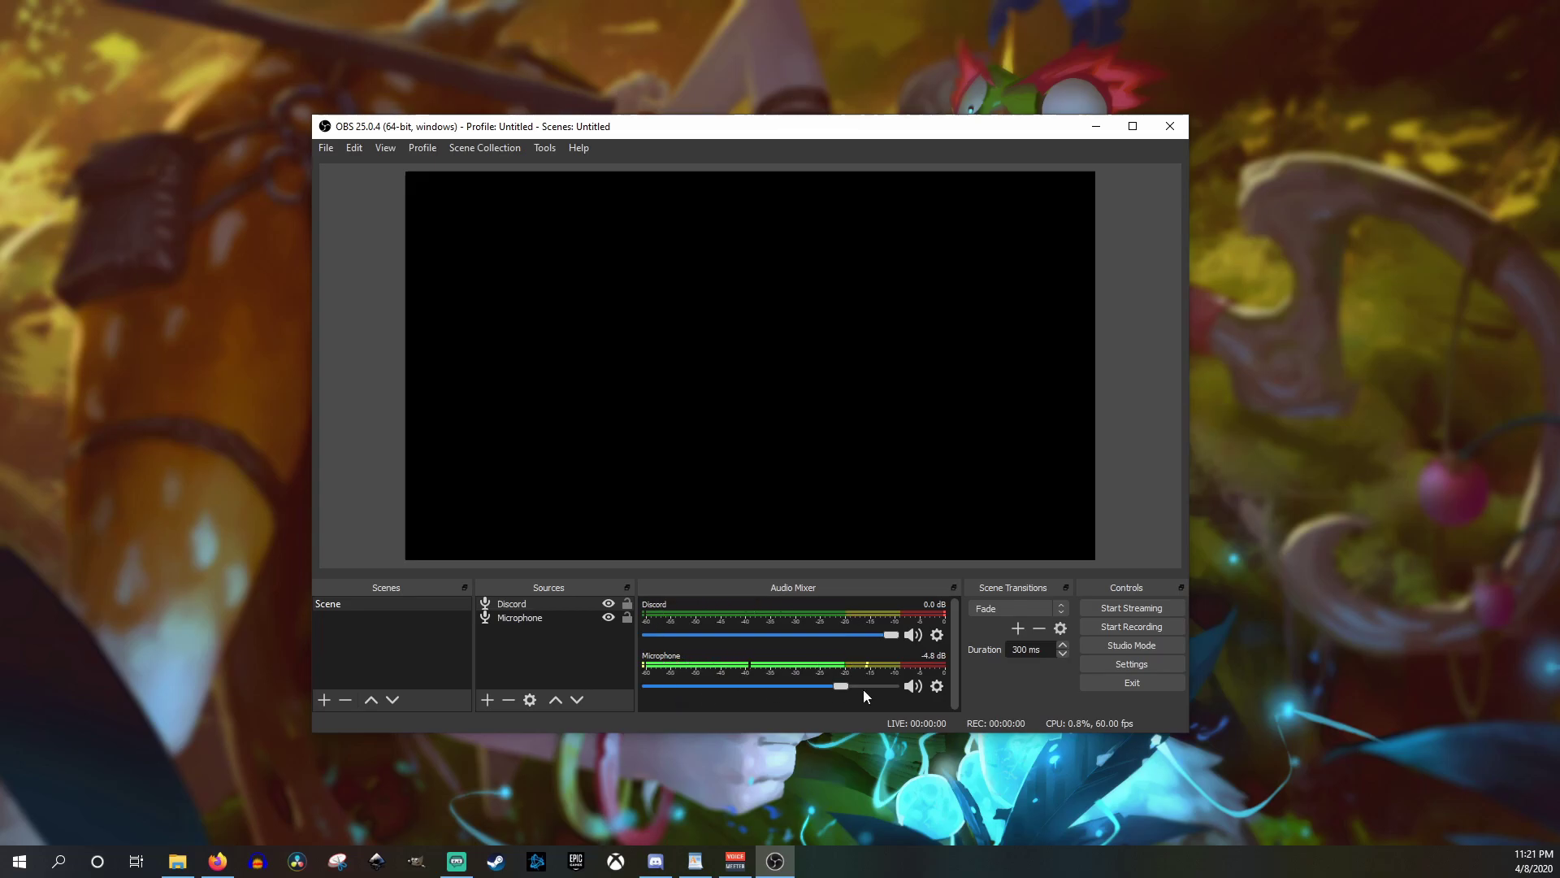
# Step: Add a 'Game Audio' Audio Input Capture on VoiceMeeter Output, then enlarge the mixer area
pyautogui.click(486, 700)
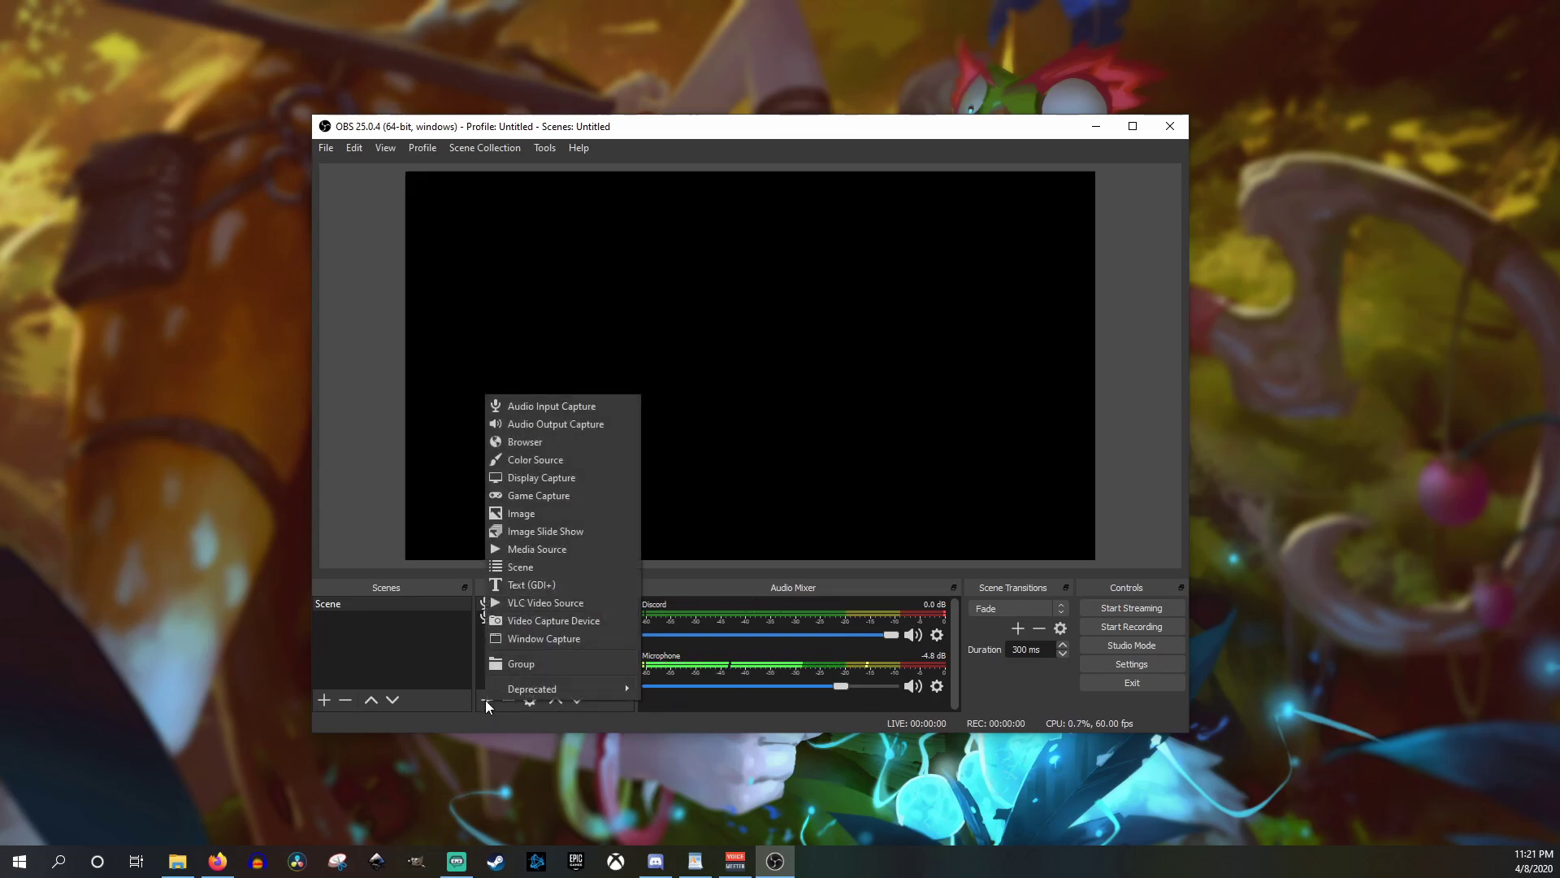
pyautogui.click(539, 408)
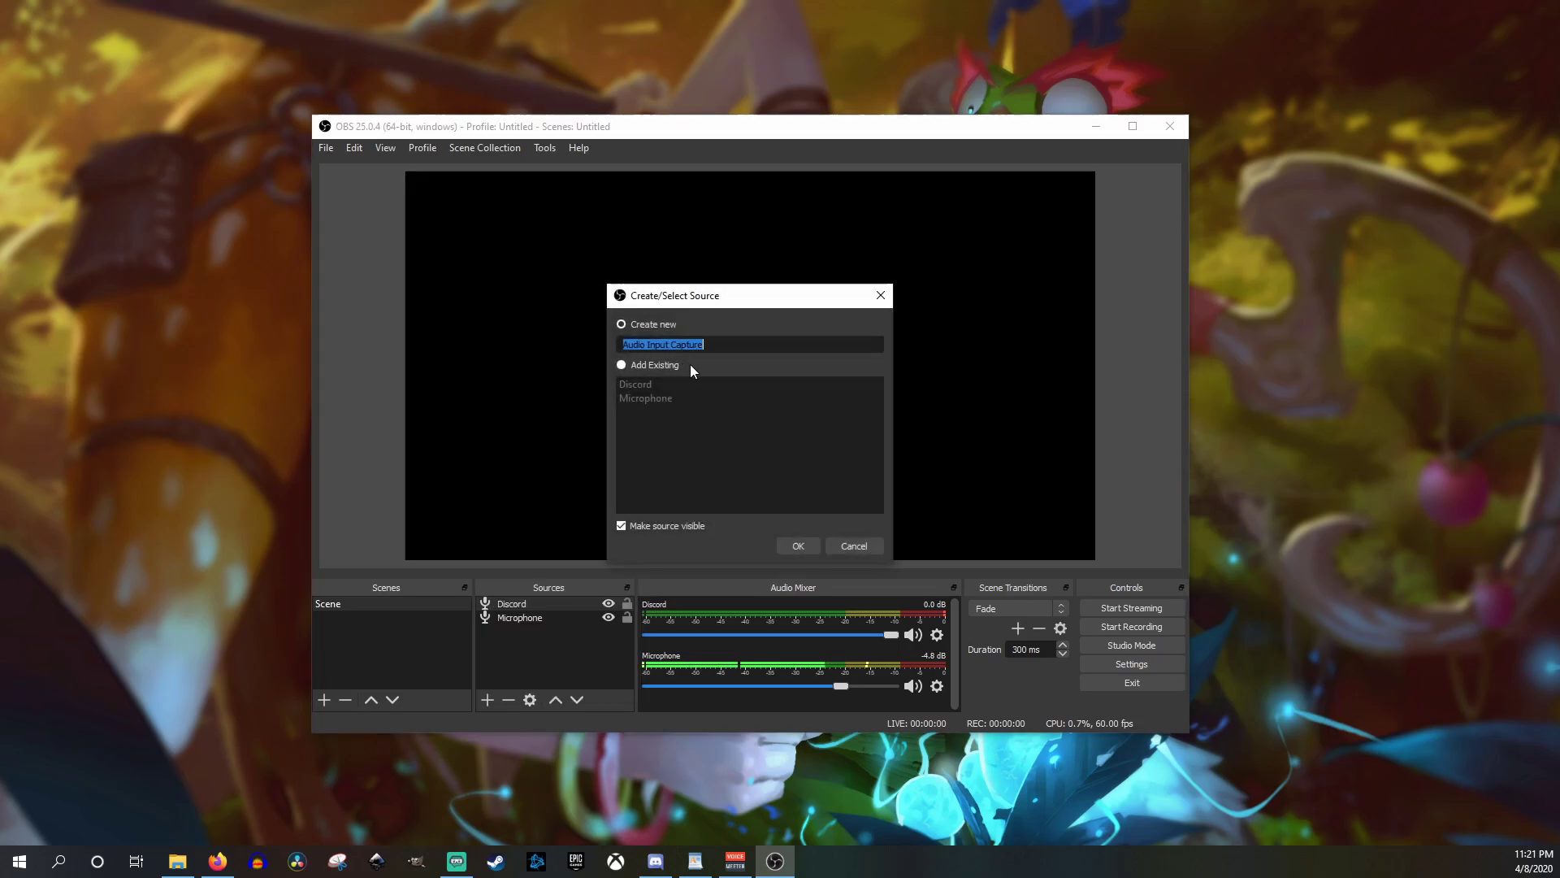
pyautogui.write('Game Audio')
pyautogui.click(798, 546)
pyautogui.click(582, 227)
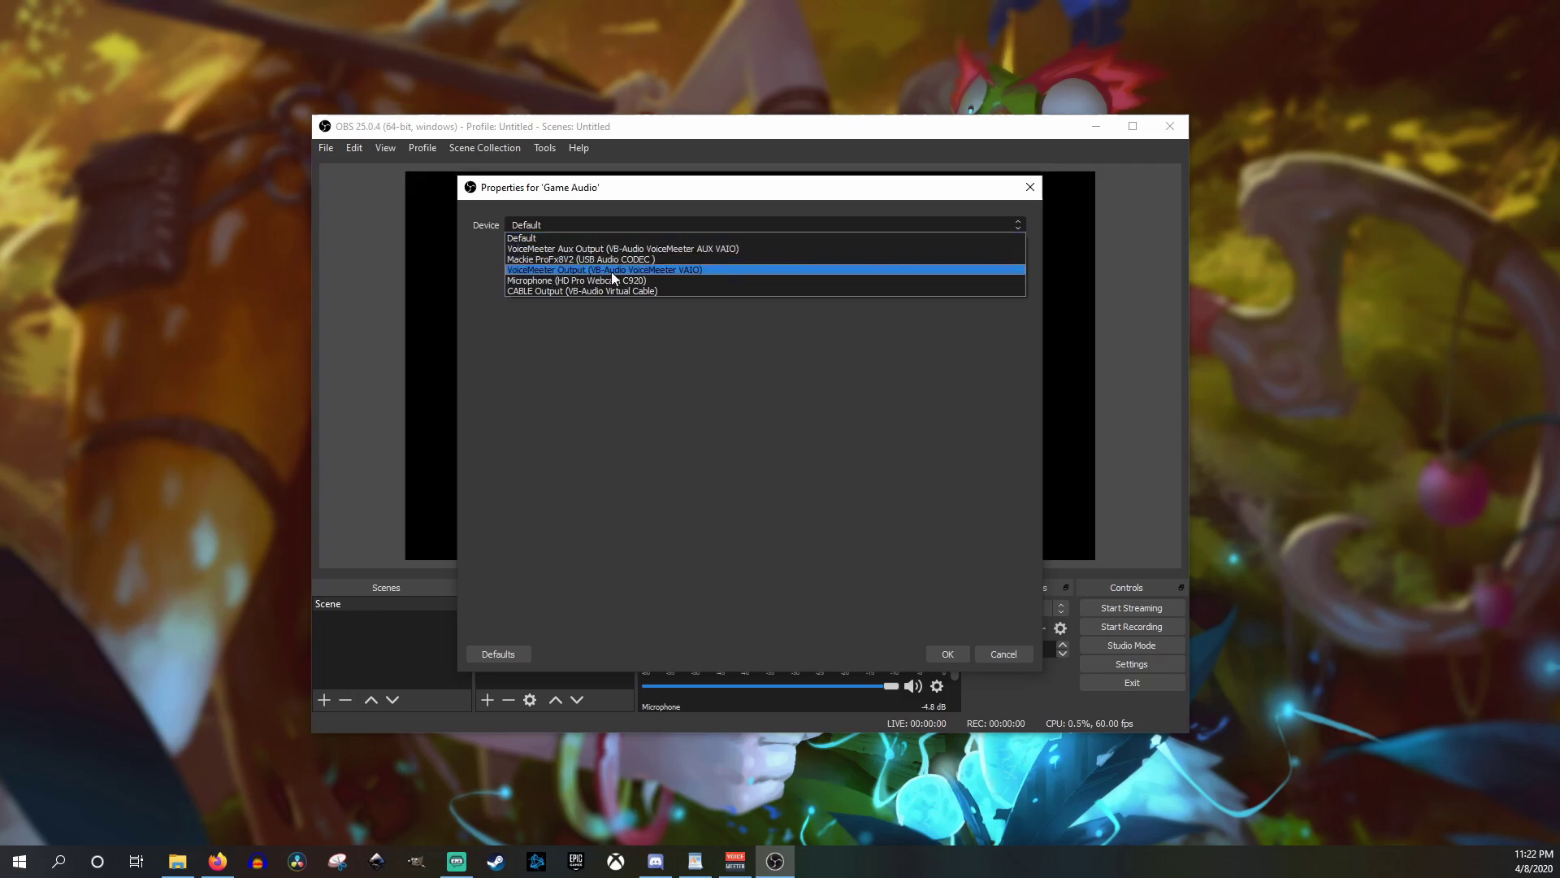
pyautogui.click(683, 272)
pyautogui.click(948, 653)
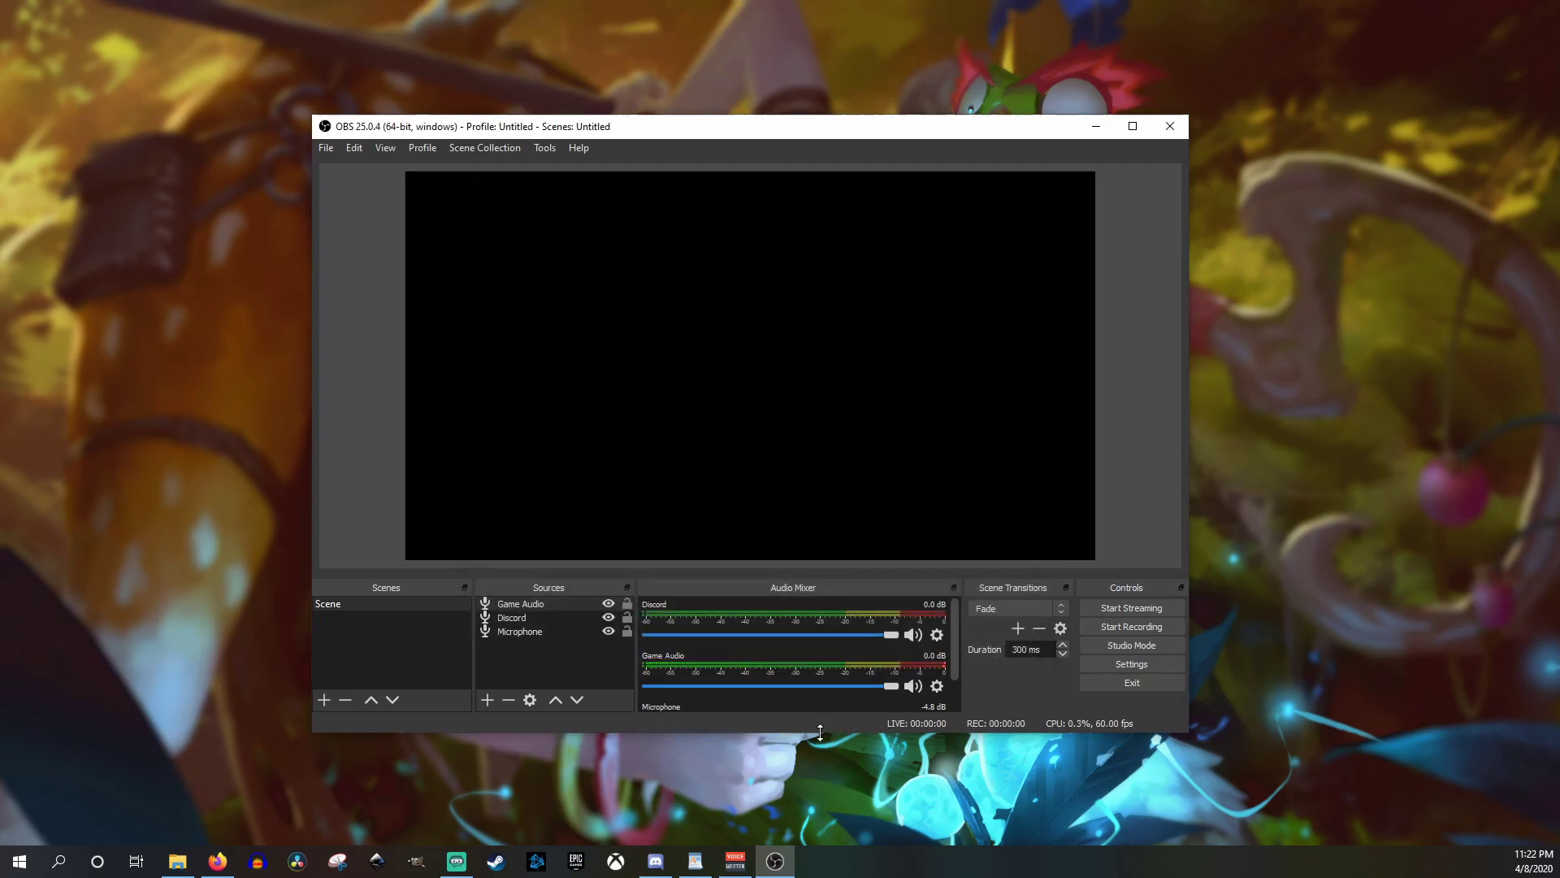
pyautogui.moveTo(820, 731); pyautogui.dragTo(820, 753)
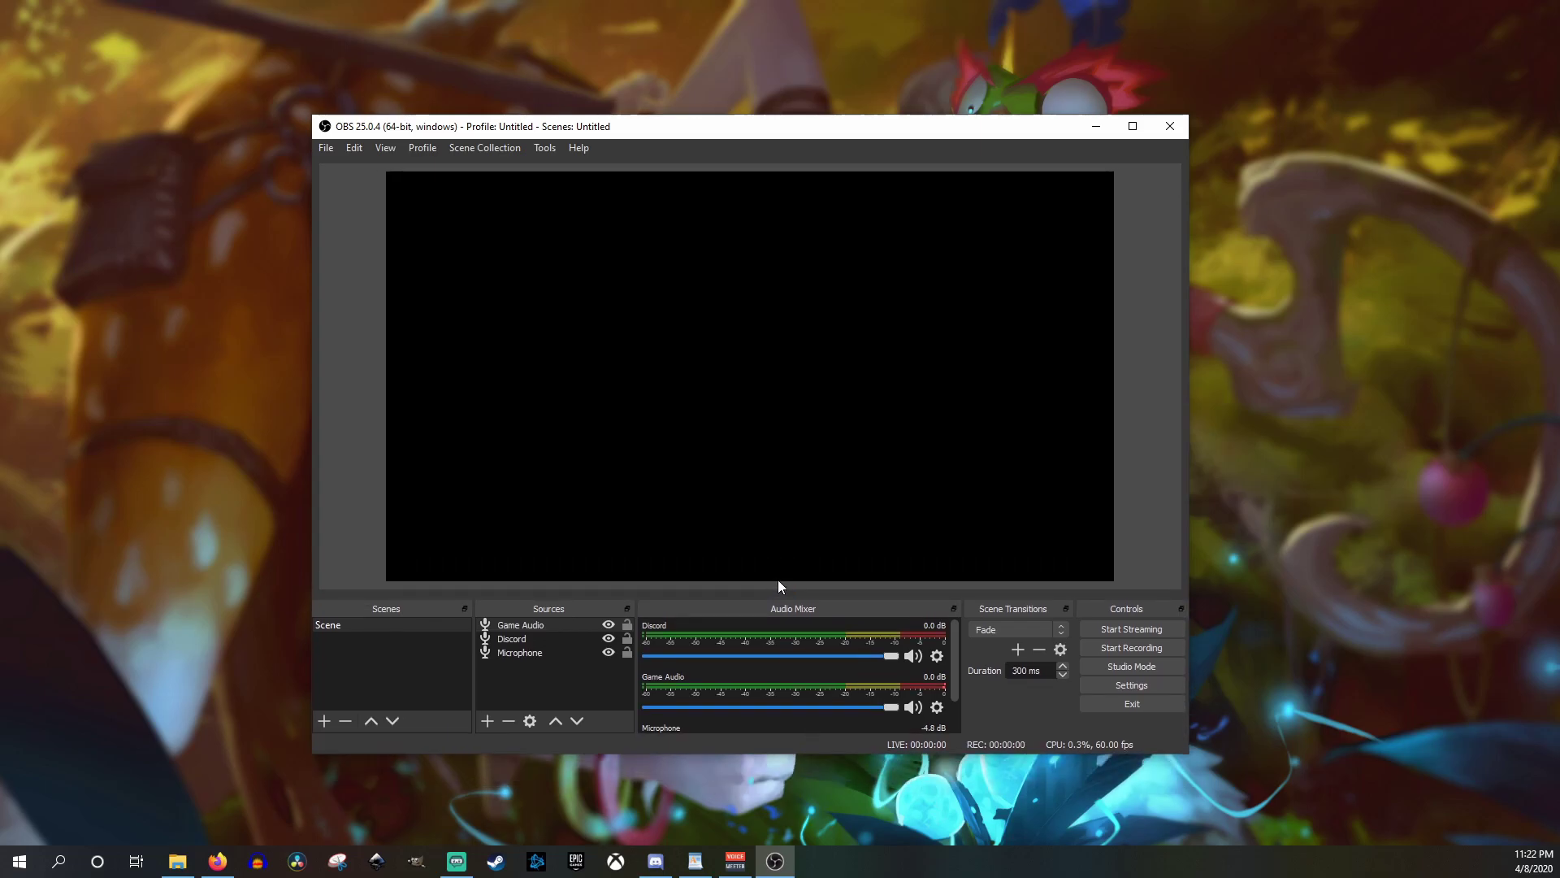
pyautogui.moveTo(777, 589)
pyautogui.mouseDown()
pyautogui.moveTo(777, 542)
pyautogui.moveTo(779, 559)
pyautogui.mouseUp()
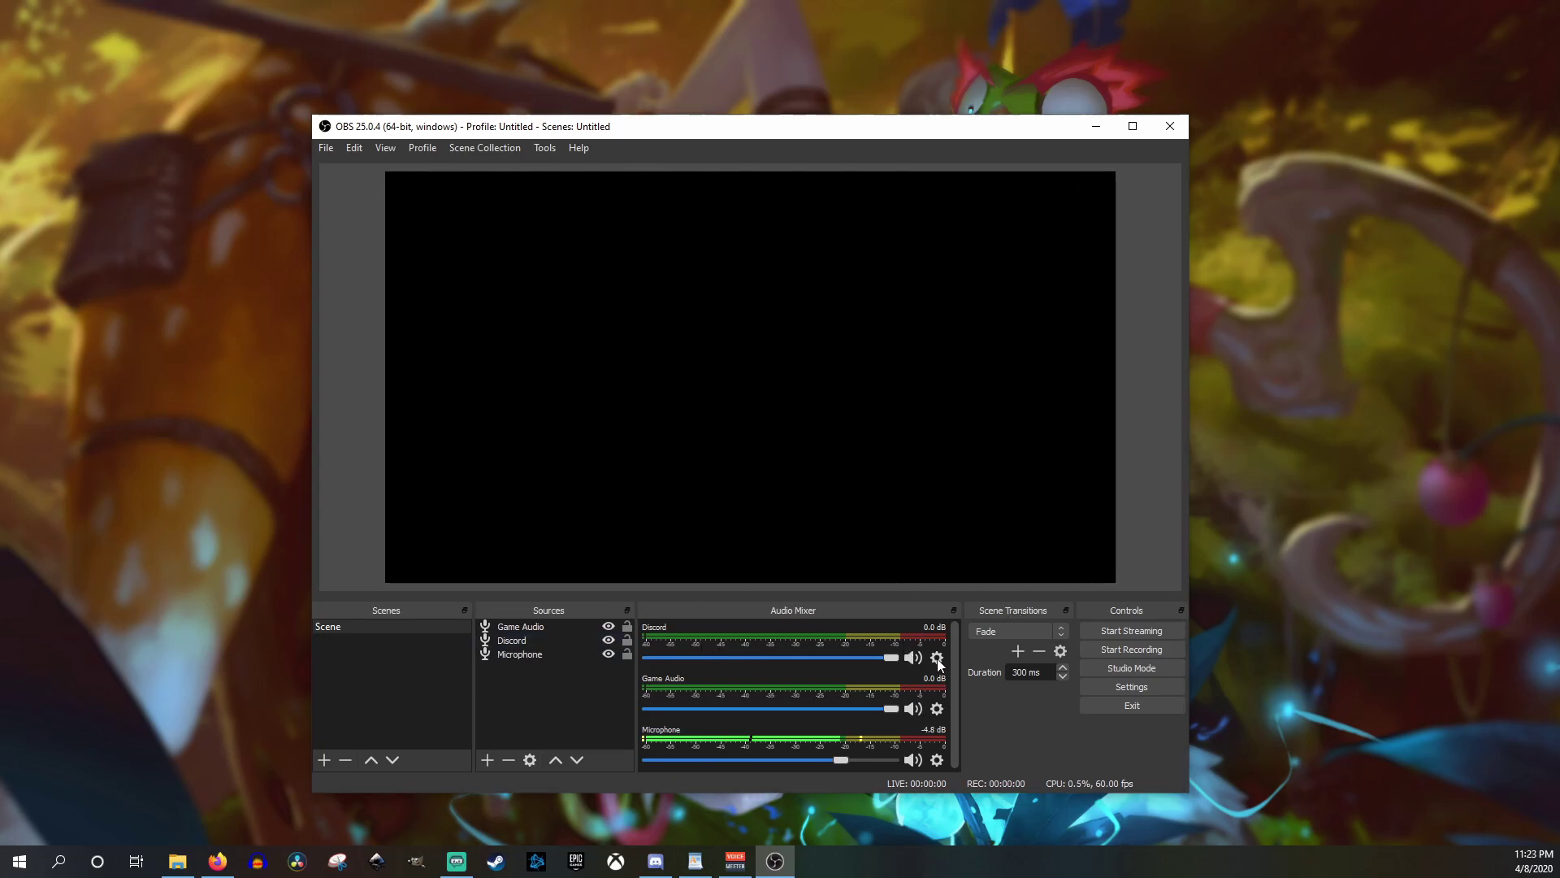
# Step: In Advanced Audio Properties, untick all of Discord's and Game Audio's tracks
pyautogui.click(936, 660)
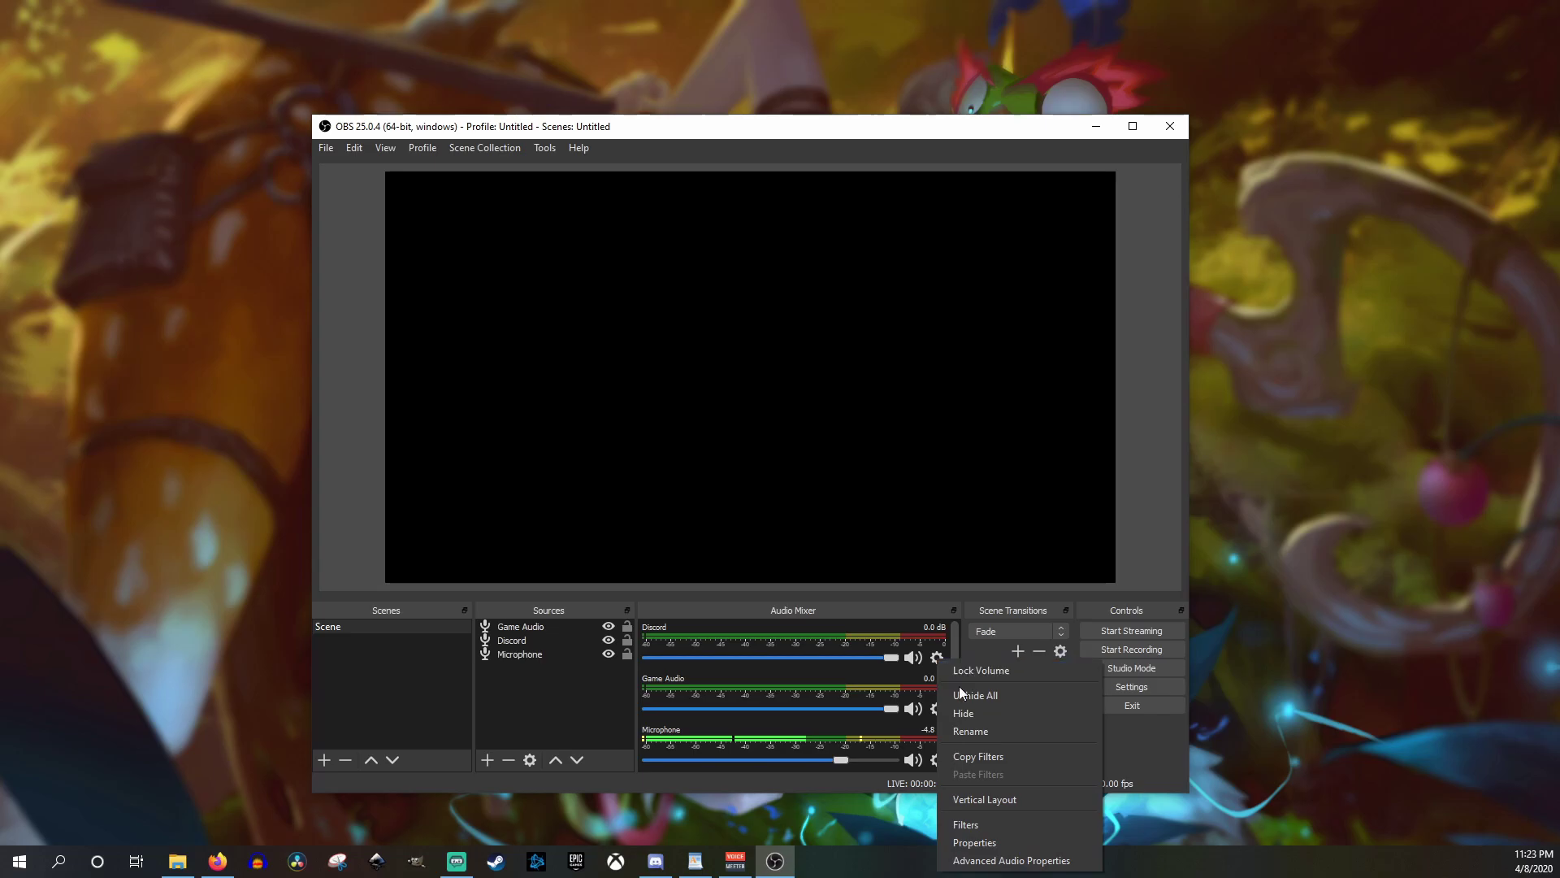
pyautogui.click(985, 860)
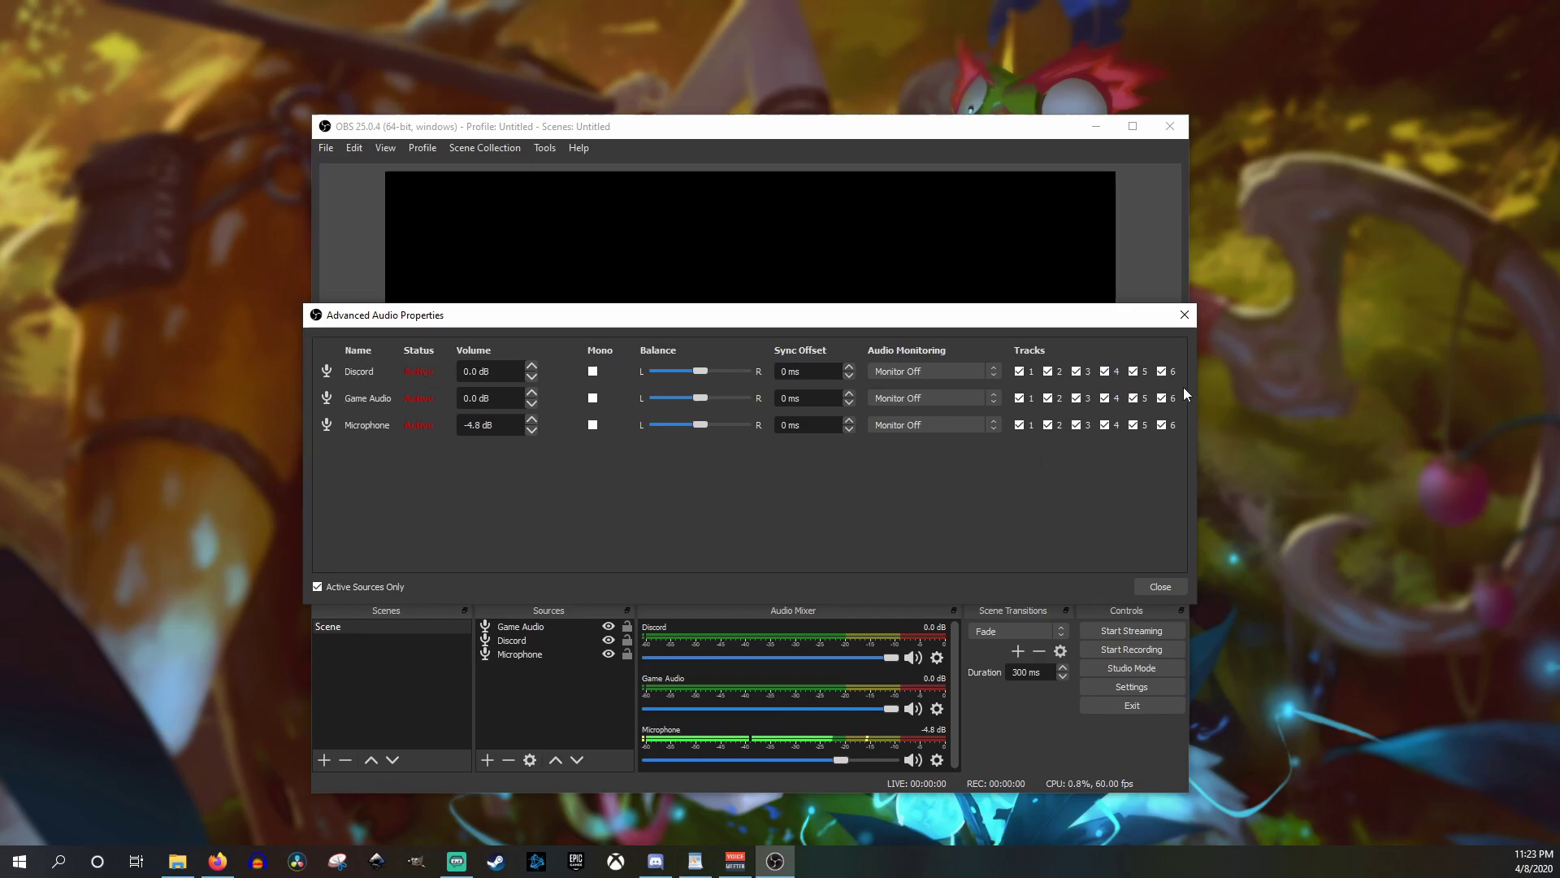
pyautogui.click(1047, 372)
pyautogui.click(1105, 371)
pyautogui.click(1134, 371)
pyautogui.click(1162, 371)
pyautogui.click(1134, 398)
pyautogui.click(1106, 399)
pyautogui.click(1076, 398)
pyautogui.click(1048, 398)
pyautogui.click(1021, 398)
# Step: Clear Microphone's tracks, then assign Microphone to track 1, Discord to 2, Game Audio to 3
pyautogui.click(1020, 425)
pyautogui.click(1048, 425)
pyautogui.click(1077, 425)
pyautogui.click(1105, 425)
pyautogui.click(1134, 425)
pyautogui.click(1162, 425)
pyautogui.click(1020, 425)
pyautogui.click(1049, 372)
pyautogui.click(1077, 399)
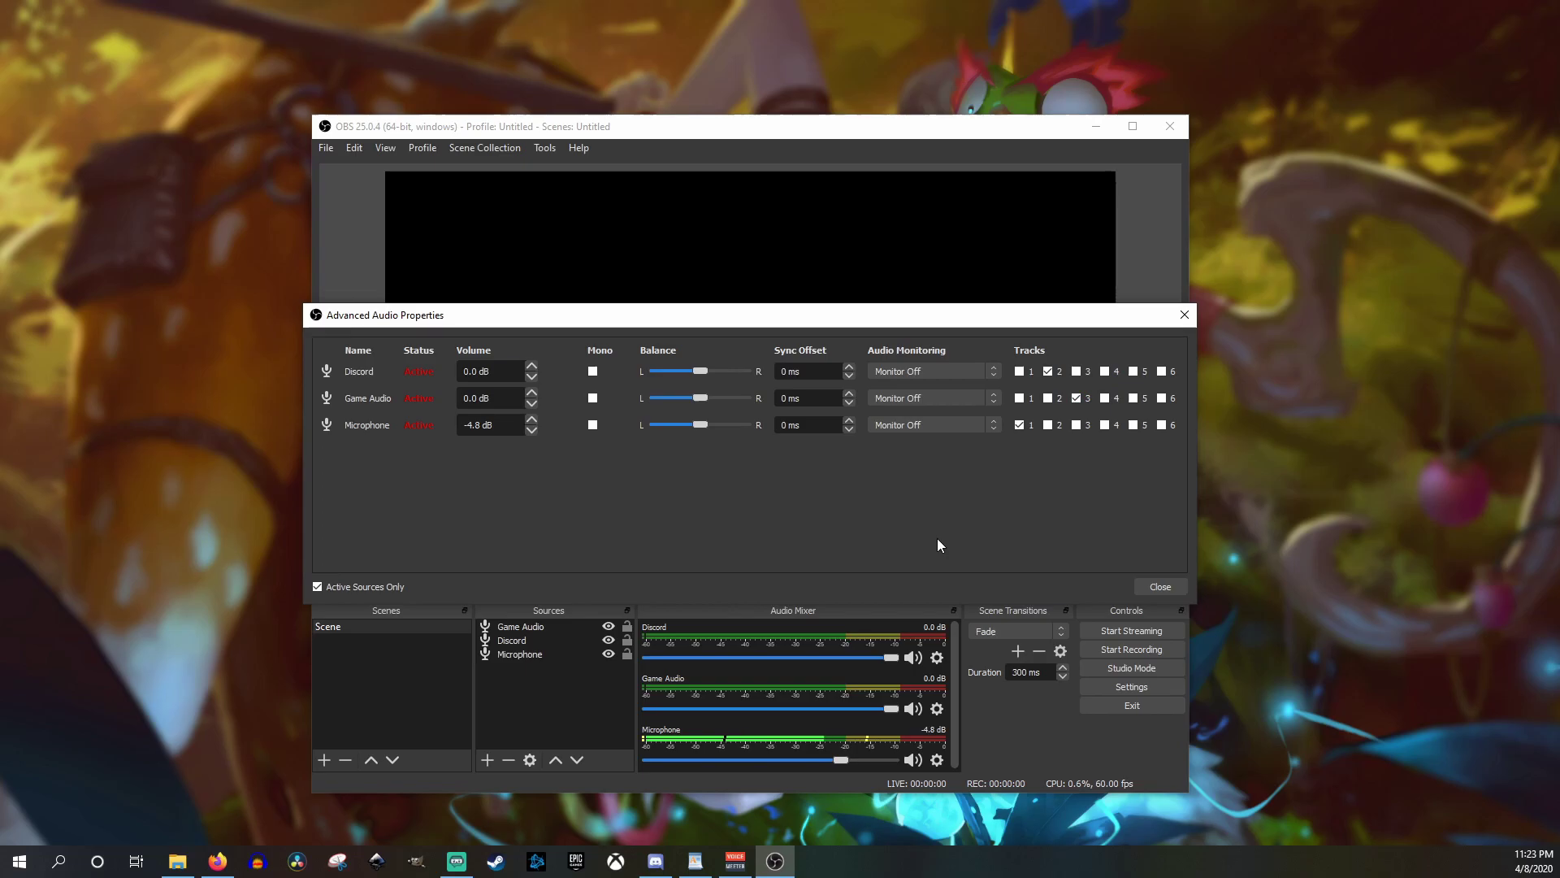